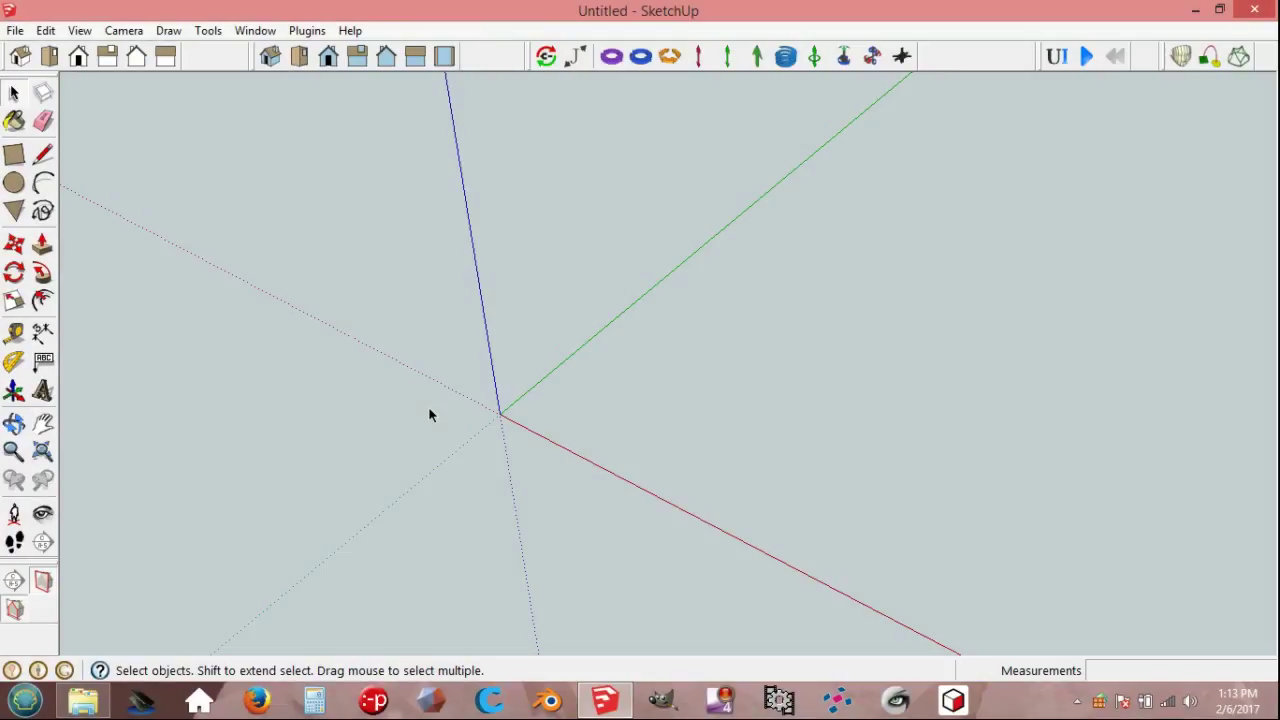
Step: Draw a flat 600 mm radius circle centred on the origin
{"action": "key", "text": "c"}
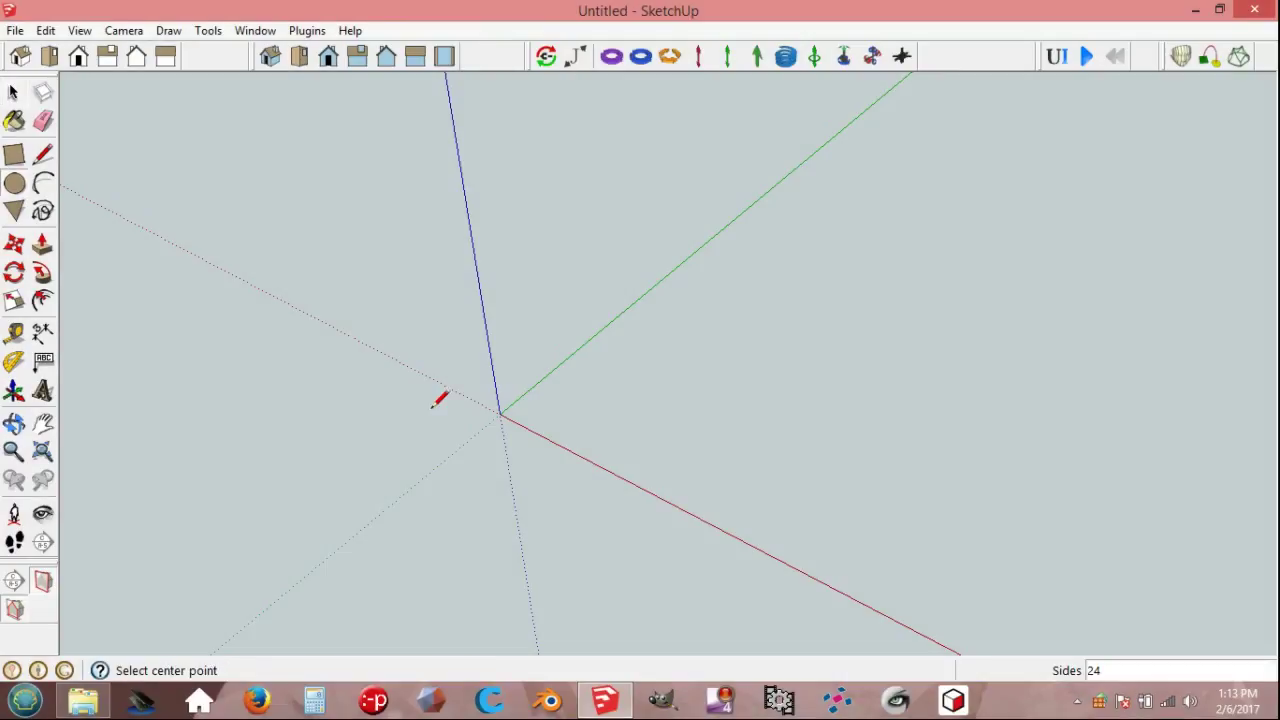
{"action": "left_click", "coordinate": [499, 413]}
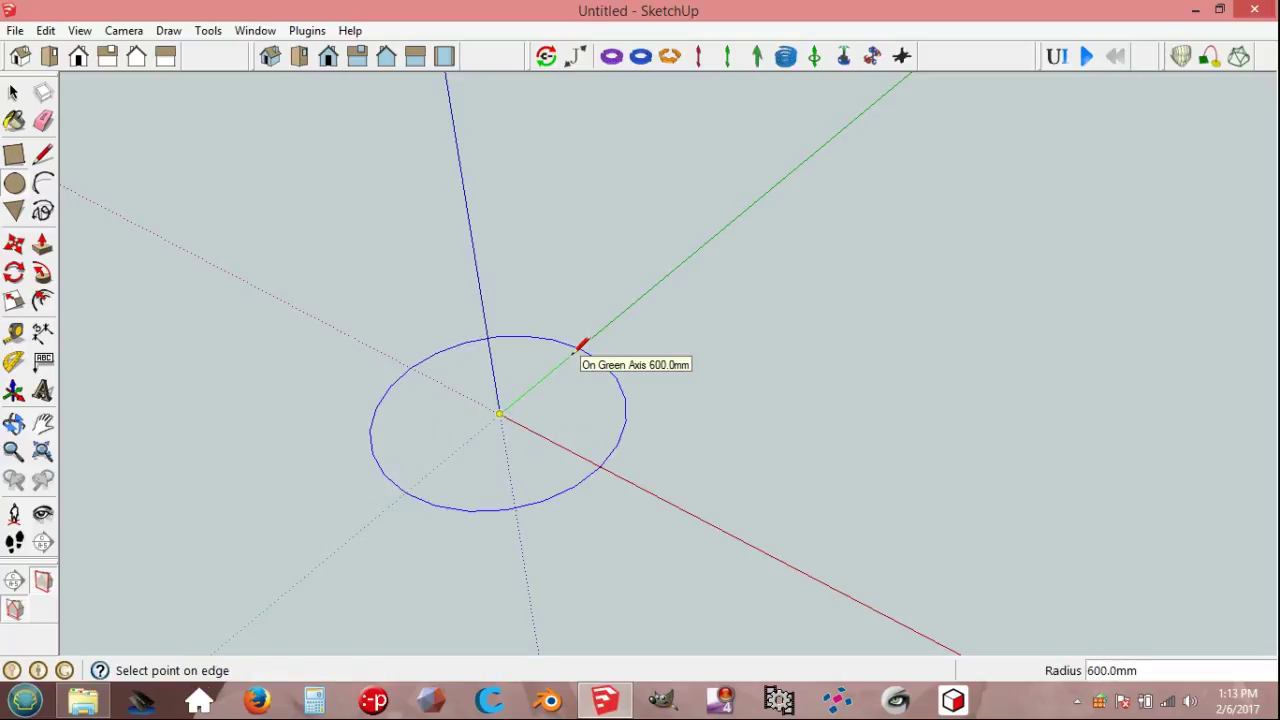
{"action": "left_click", "coordinate": [577, 351]}
{"action": "key", "text": "space"}
Step: Draw an upright 600 mm circle at the origin, its edge on the flat circle's rim
{"action": "middle_click_drag", "start_coordinate": [462, 449], "coordinate": [674, 231]}
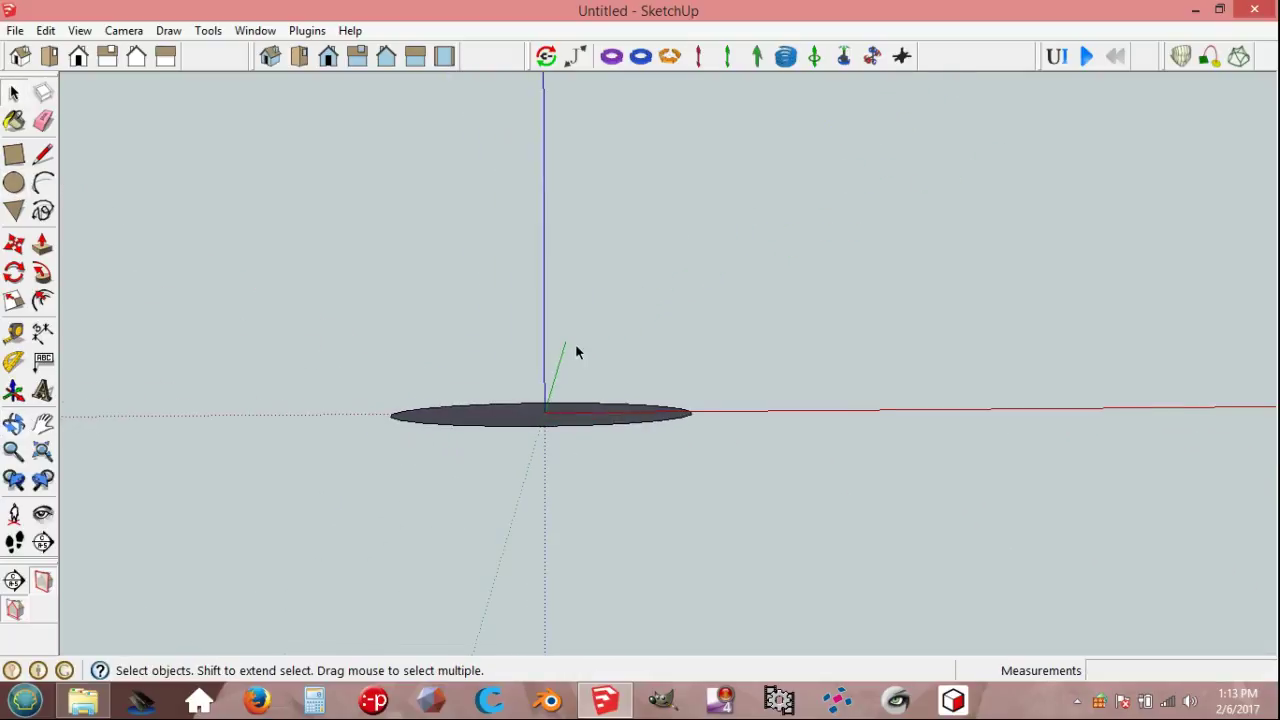
{"action": "key", "text": "c"}
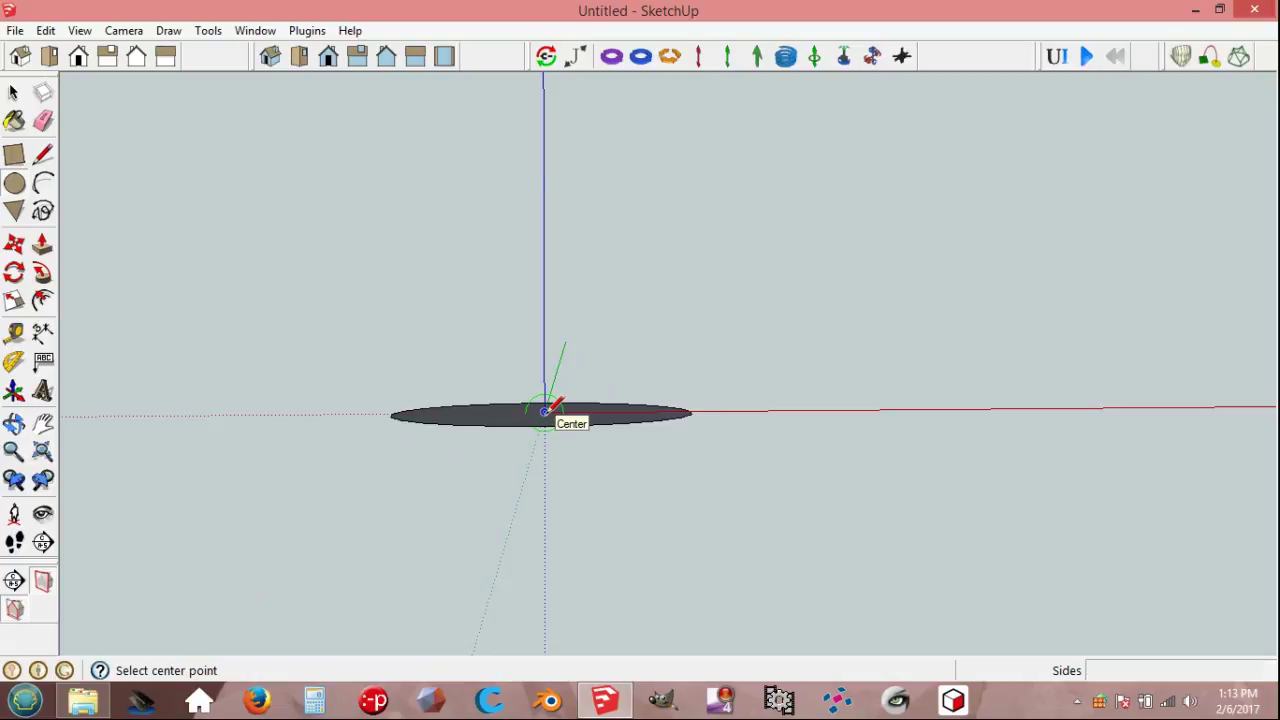
{"action": "scroll", "coordinate": [545, 411], "scroll_direction": "up", "scroll_amount": 1}
{"action": "scroll", "coordinate": [548, 409], "scroll_direction": "up", "scroll_amount": 1}
{"action": "left_click", "coordinate": [544, 411]}
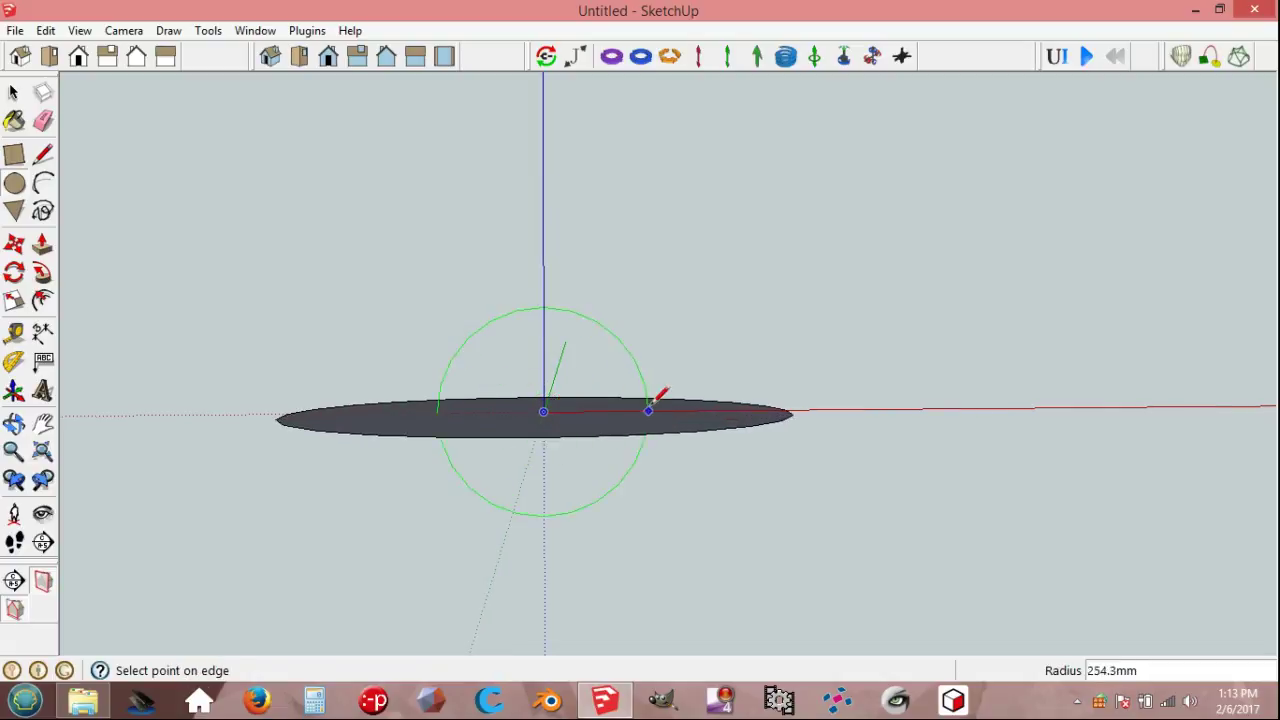
{"action": "left_click", "coordinate": [788, 408]}
Step: Draw lines from the rim to the centre and up to the upright circle's top
{"action": "middle_click_drag", "start_coordinate": [786, 337], "coordinate": [763, 418]}
{"action": "key", "text": "space"}
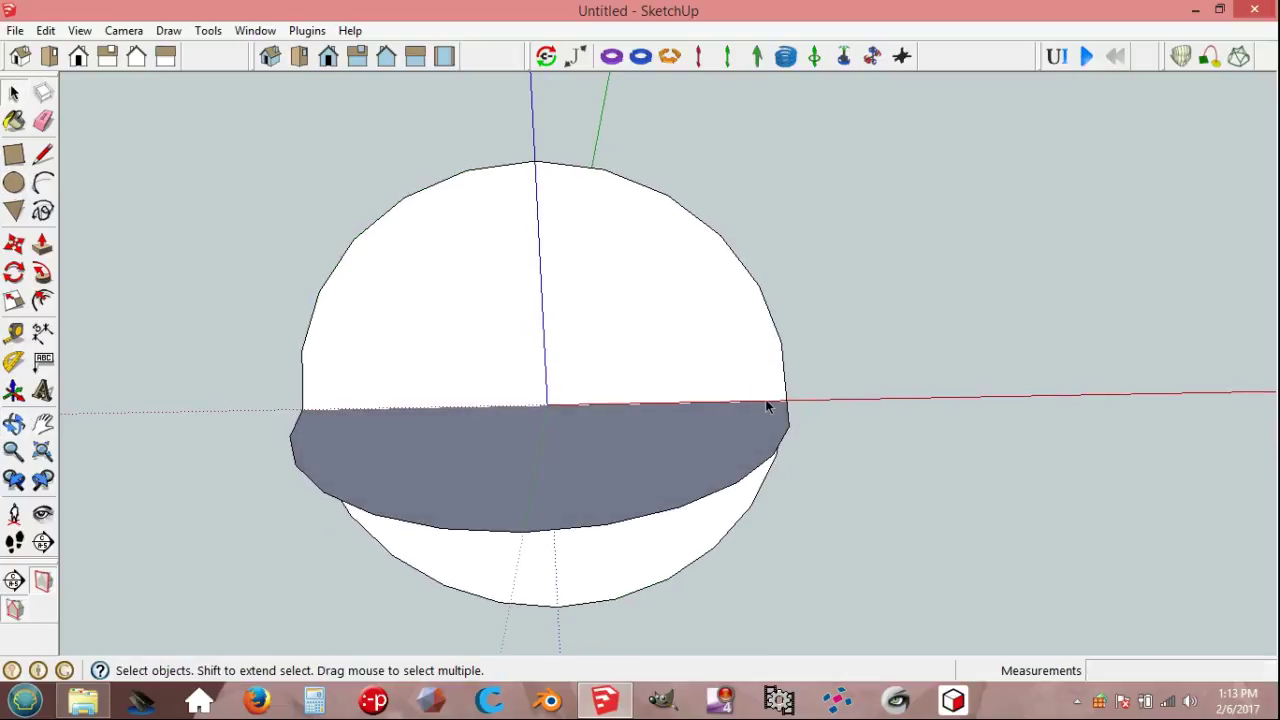
{"action": "key", "text": "l"}
{"action": "left_click", "coordinate": [786, 400]}
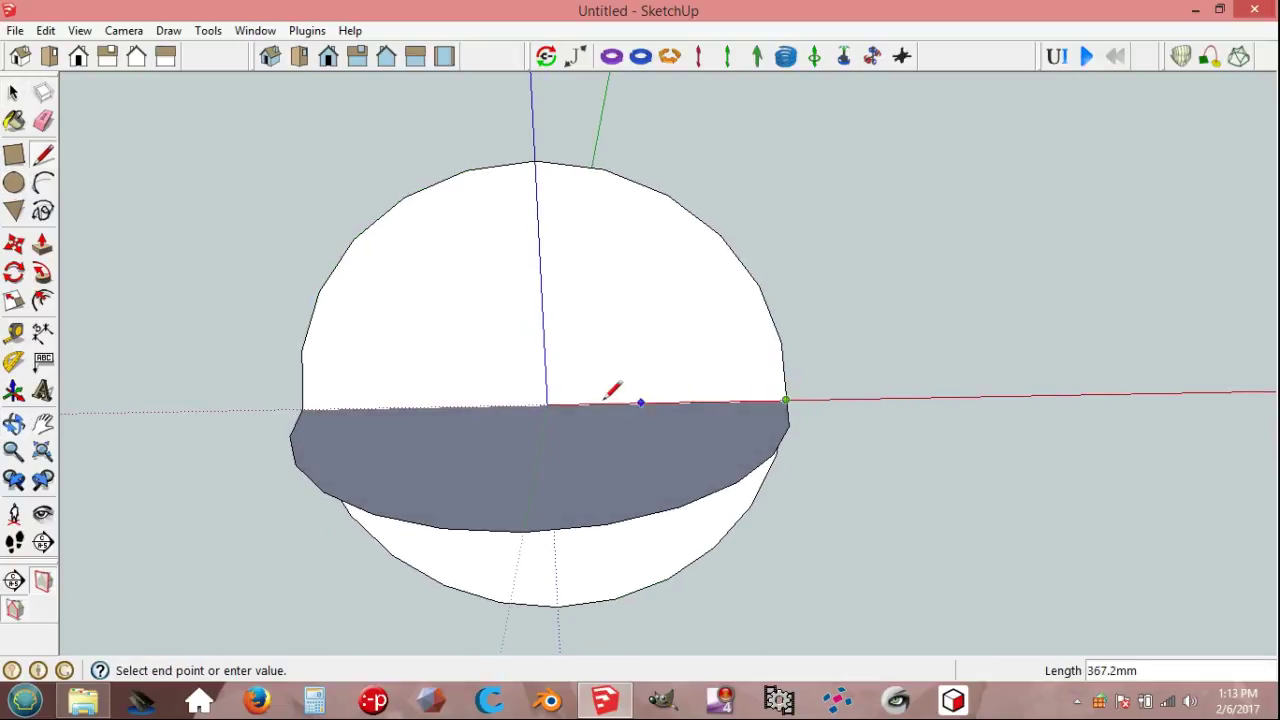
{"action": "left_click", "coordinate": [547, 404]}
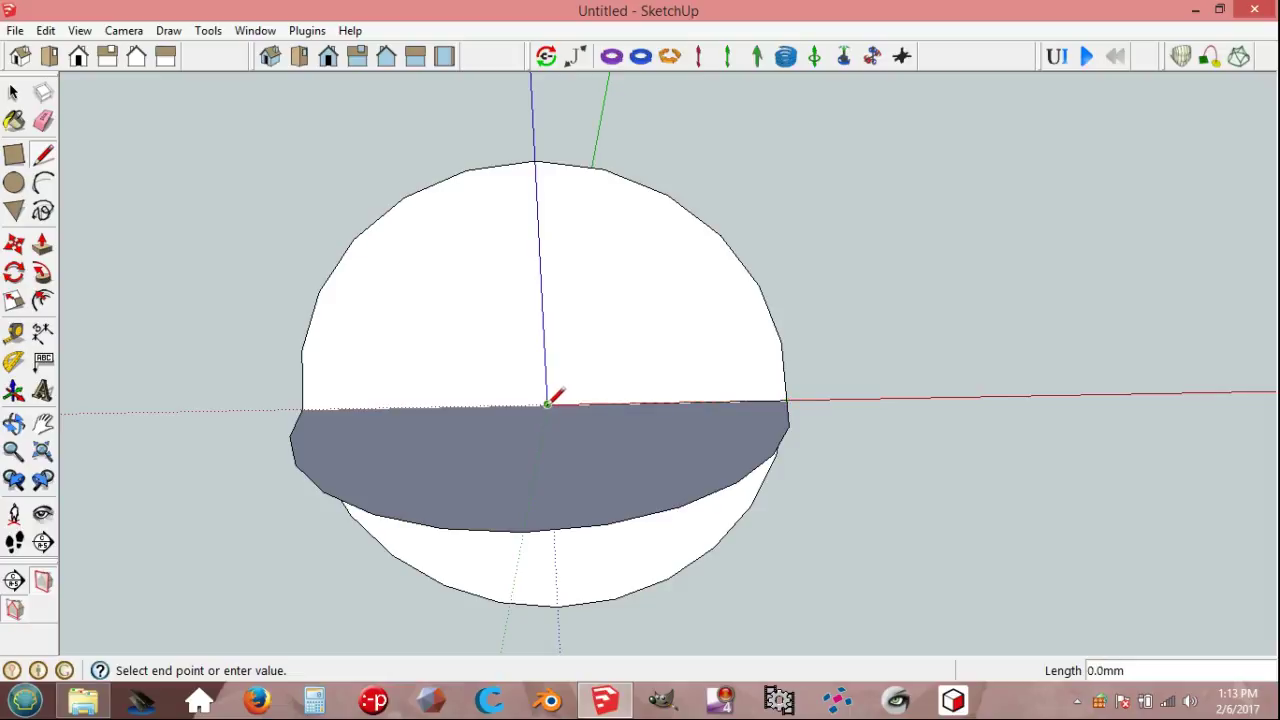
{"action": "left_click", "coordinate": [536, 160]}
{"action": "key", "text": "space"}
Step: Erase the extra arcs, faces and lower edge, leaving a quarter-circle profile
{"action": "middle_click_drag", "start_coordinate": [527, 395], "coordinate": [526, 354]}
{"action": "key", "text": "e"}
{"action": "left_click_drag", "start_coordinate": [384, 258], "coordinate": [384, 300]}
{"action": "left_click", "coordinate": [418, 520]}
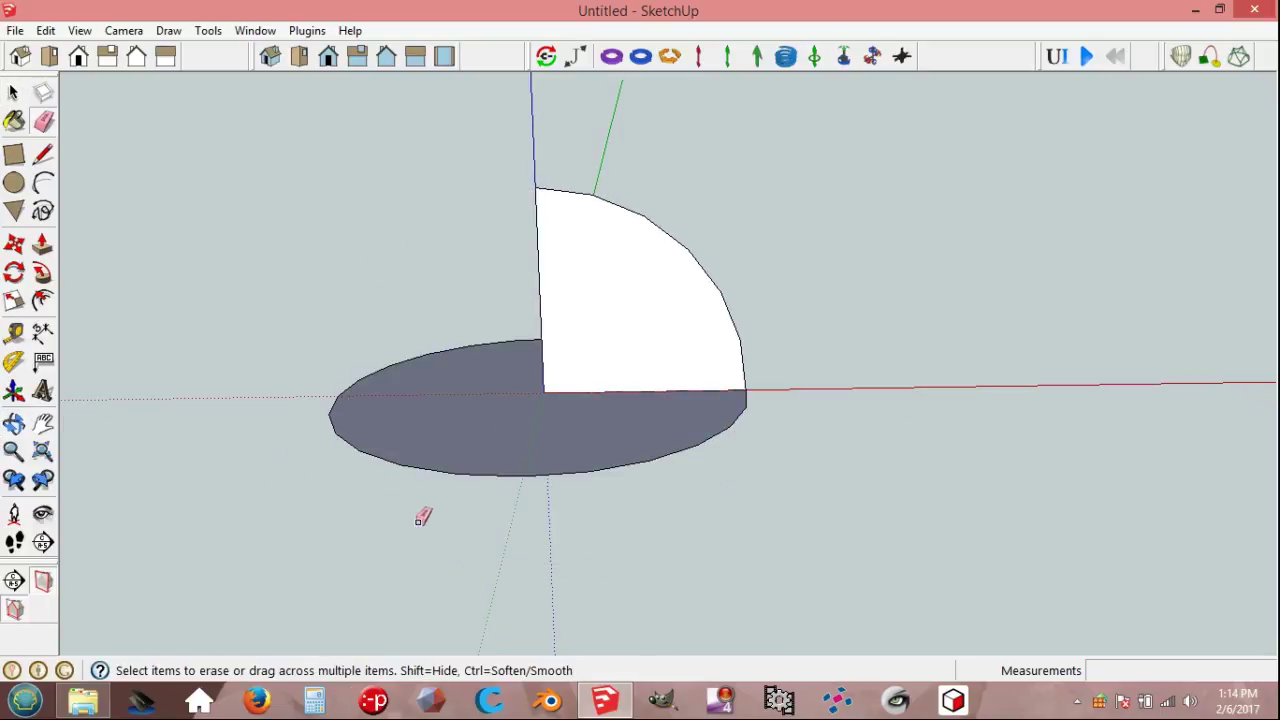
Step: Delete the flat circle's face and select its outline as the sweep path
{"action": "key", "text": "space"}
{"action": "left_click", "coordinate": [463, 416]}
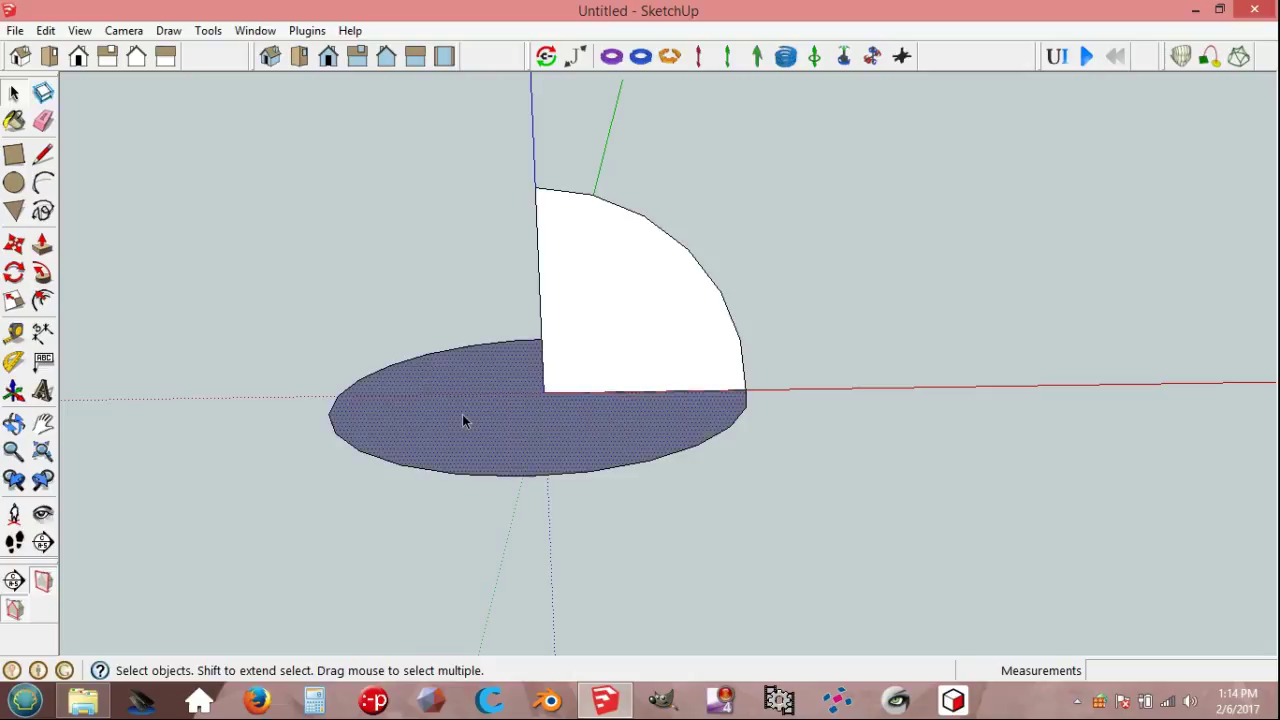
{"action": "key", "text": "Delete"}
{"action": "left_click", "coordinate": [541, 481]}
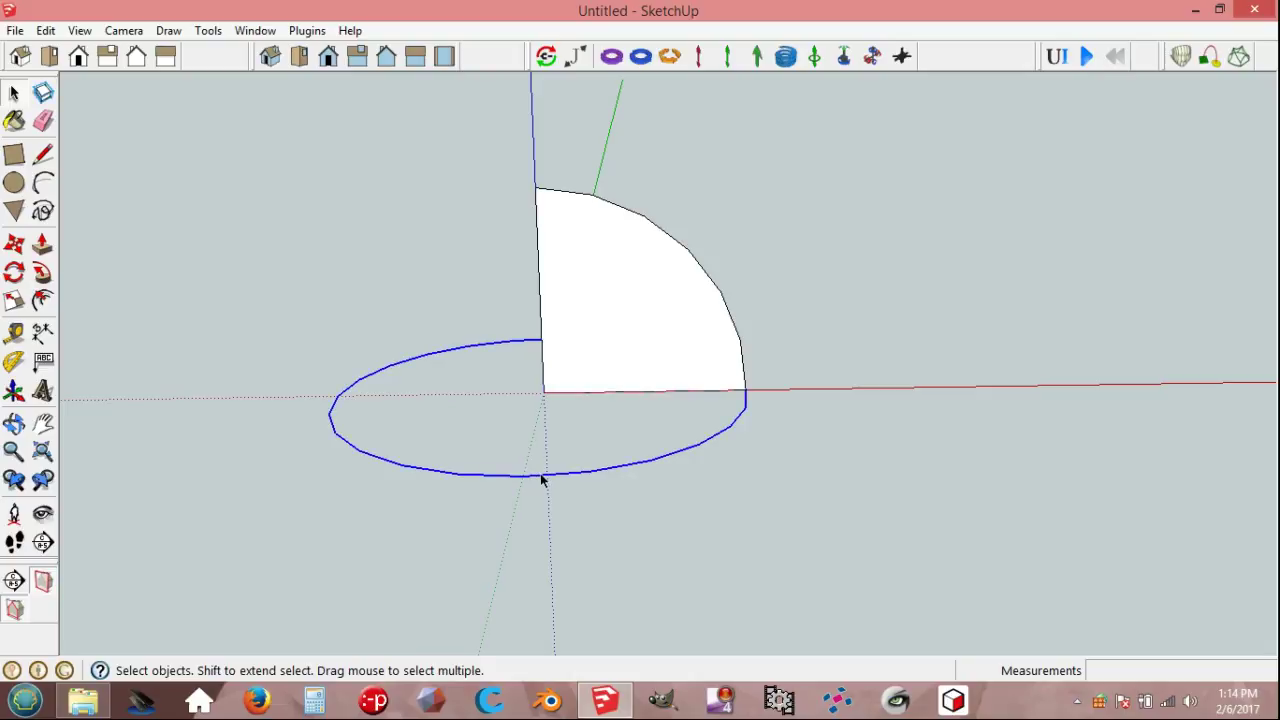
Step: Sweep the quarter-circle profile along the circle with Follow Me to form a dome
{"action": "left_click", "coordinate": [42, 272]}
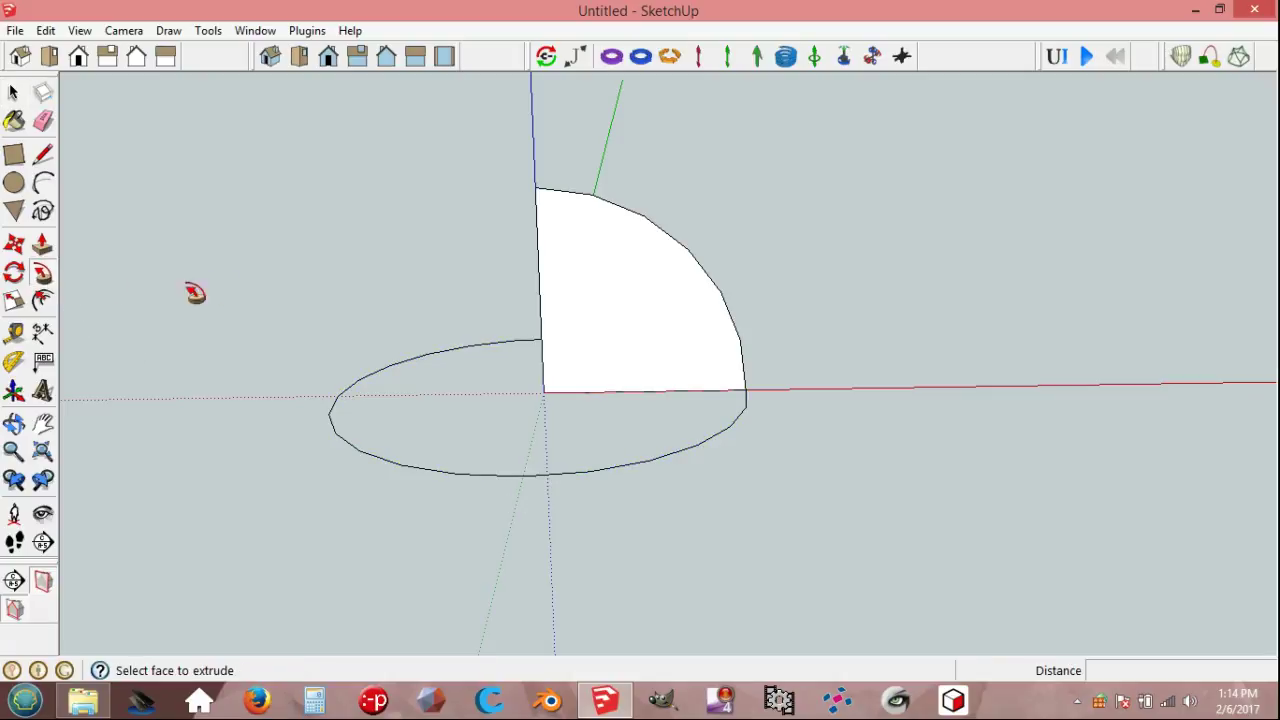
{"action": "left_click", "coordinate": [623, 320]}
{"action": "key", "text": "space"}
Step: Push/Pull the dome's base face down 200 mm into a cylindrical band
{"action": "middle_click_drag", "start_coordinate": [517, 368], "coordinate": [460, 366]}
{"action": "left_click", "coordinate": [460, 366]}
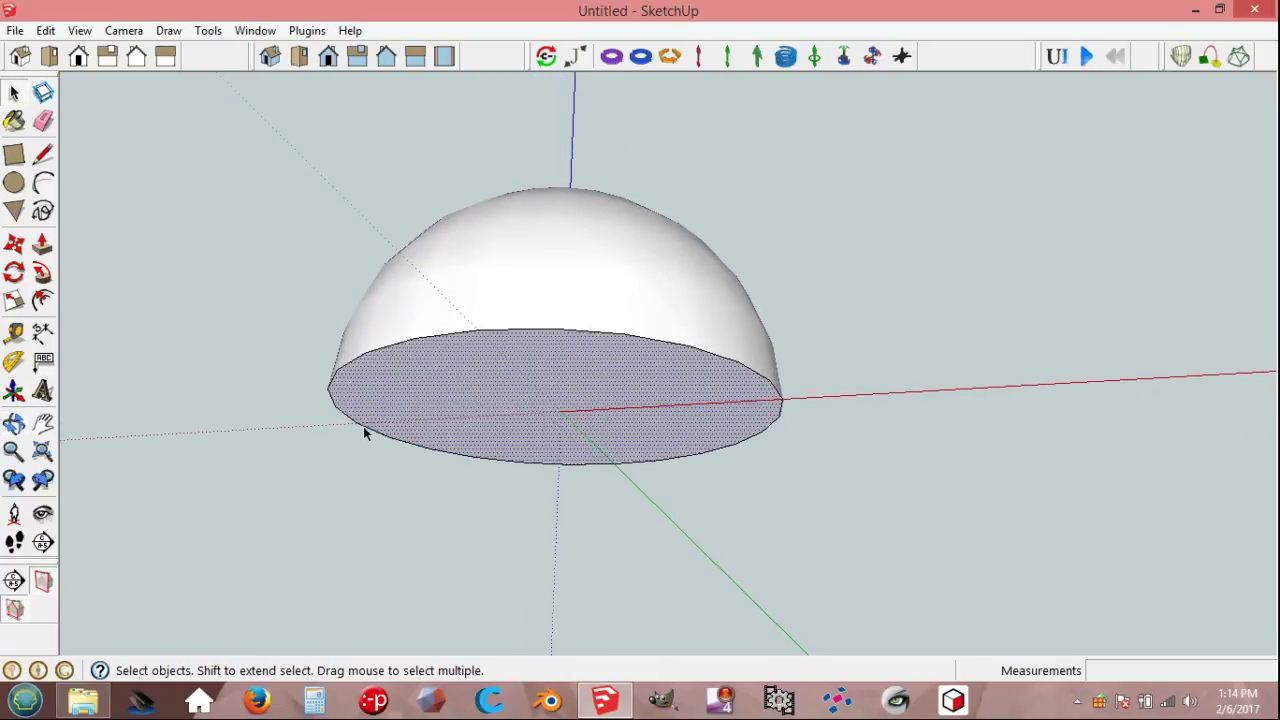
{"action": "middle_click_drag", "start_coordinate": [394, 418], "coordinate": [362, 428]}
{"action": "key", "text": "p"}
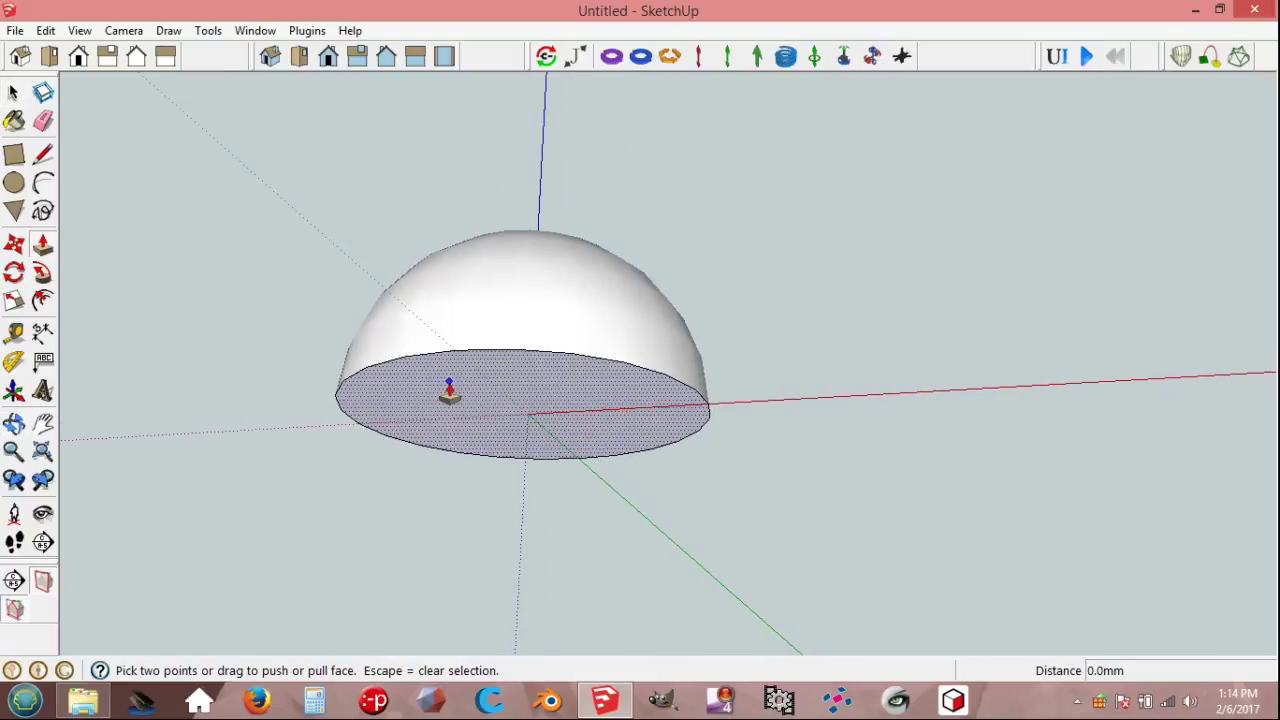
{"action": "left_click_drag", "start_coordinate": [449, 390], "coordinate": [451, 437]}
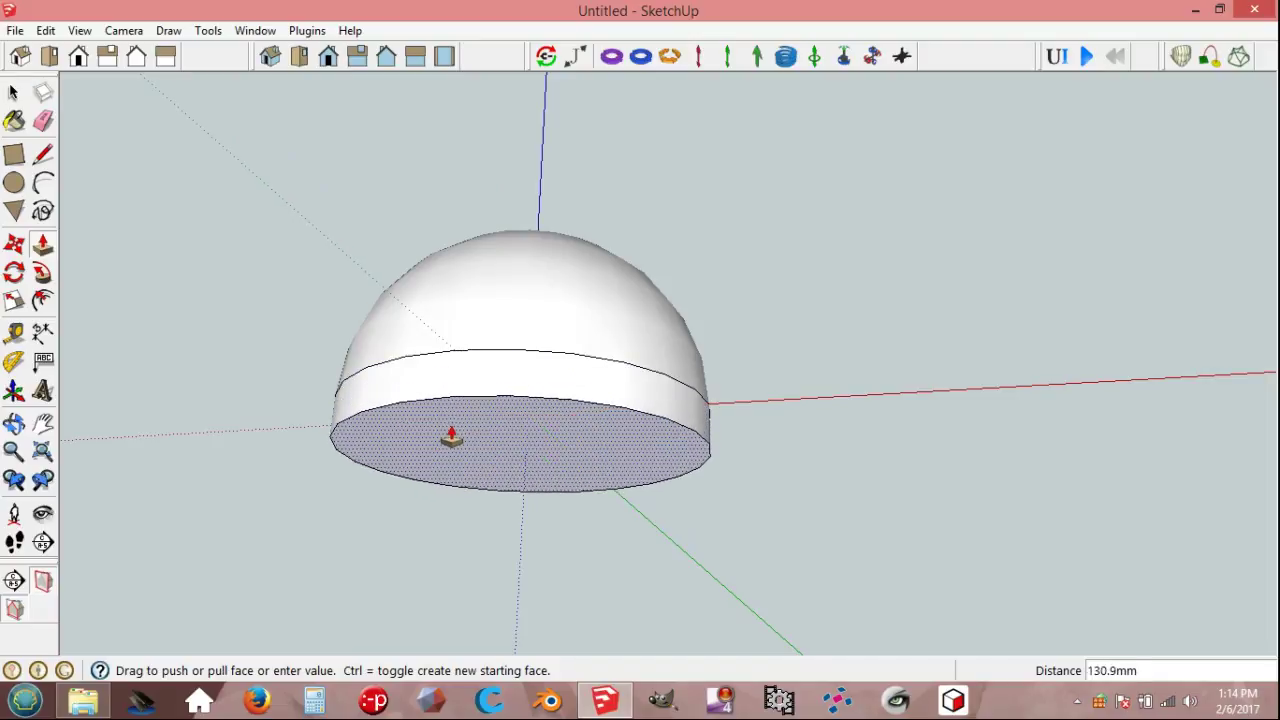
{"action": "type", "text": "2"}
{"action": "key", "text": "Return"}
{"action": "key", "text": "space"}
{"action": "middle_click_drag", "start_coordinate": [449, 429], "coordinate": [215, 244]}
Step: Turn on Hidden Geometry to reveal the dome's hidden edges
{"action": "left_click", "coordinate": [80, 31]}
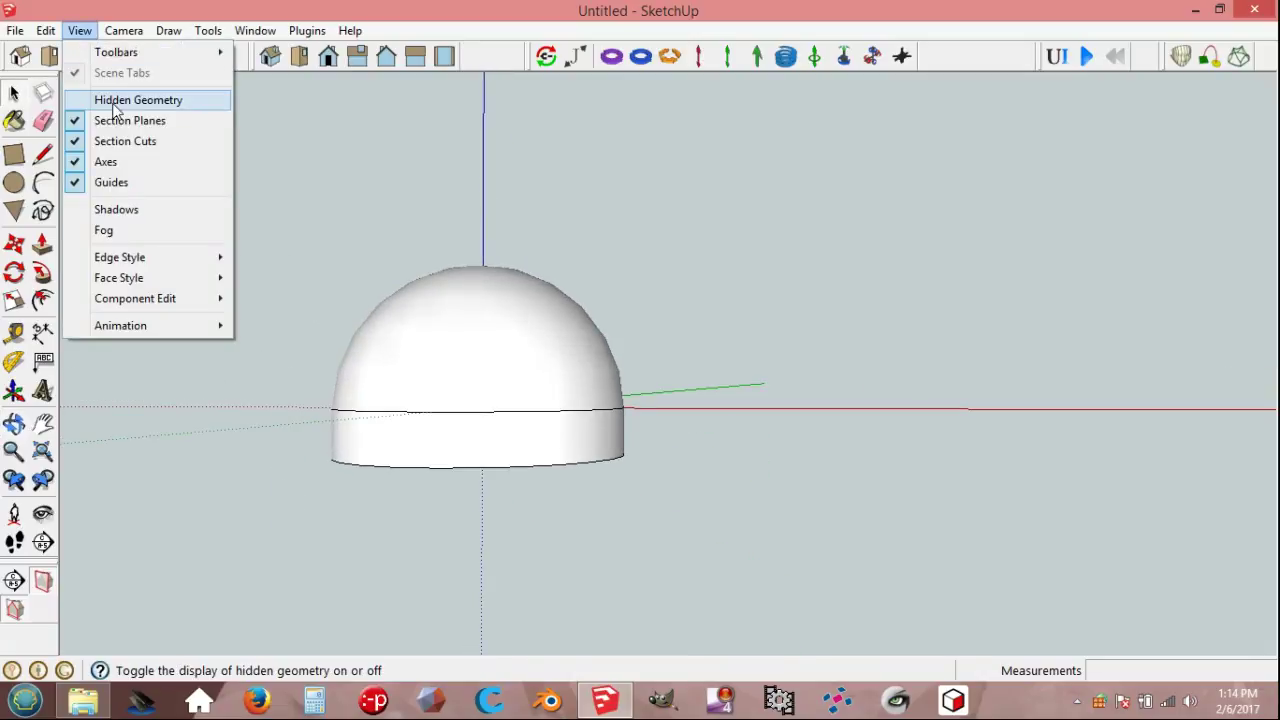
{"action": "left_click", "coordinate": [120, 100]}
{"action": "scroll", "coordinate": [335, 455], "scroll_direction": "up", "scroll_amount": 2}
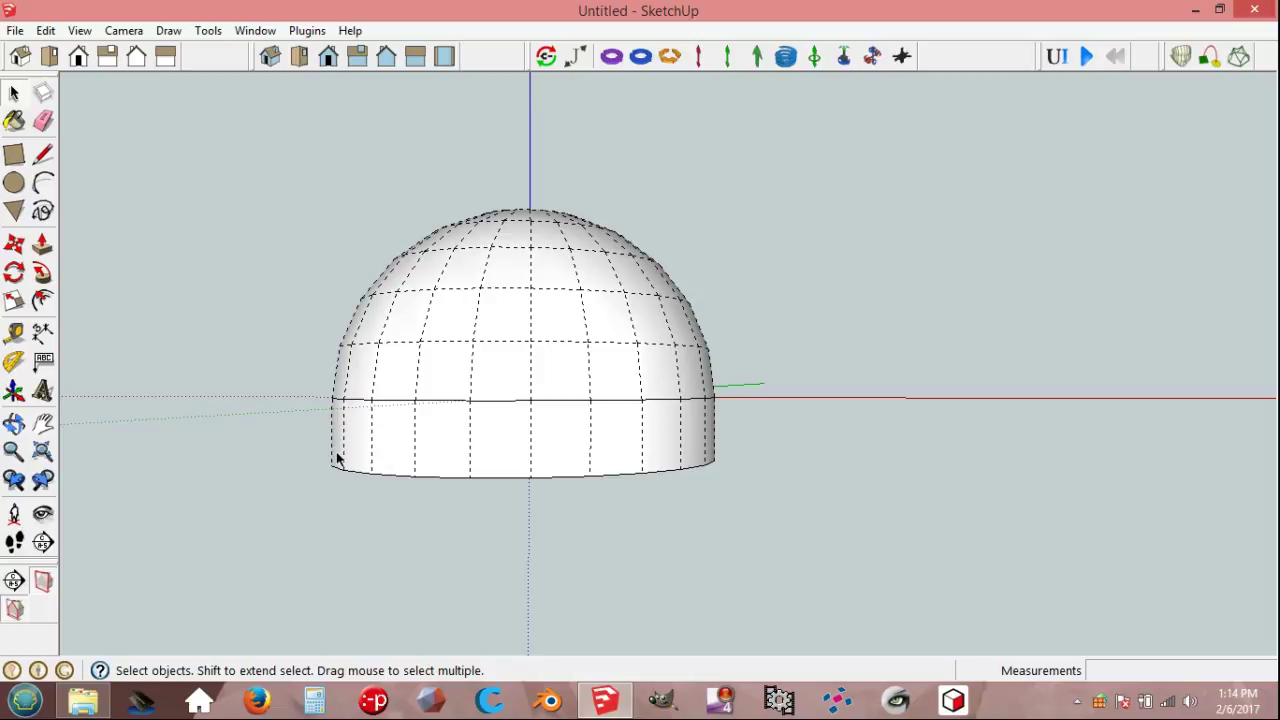
Step: Select the whole dome and move it up 200 mm so its base rests on the ground
{"action": "key", "text": "space"}
{"action": "left_click_drag", "start_coordinate": [246, 187], "coordinate": [827, 524]}
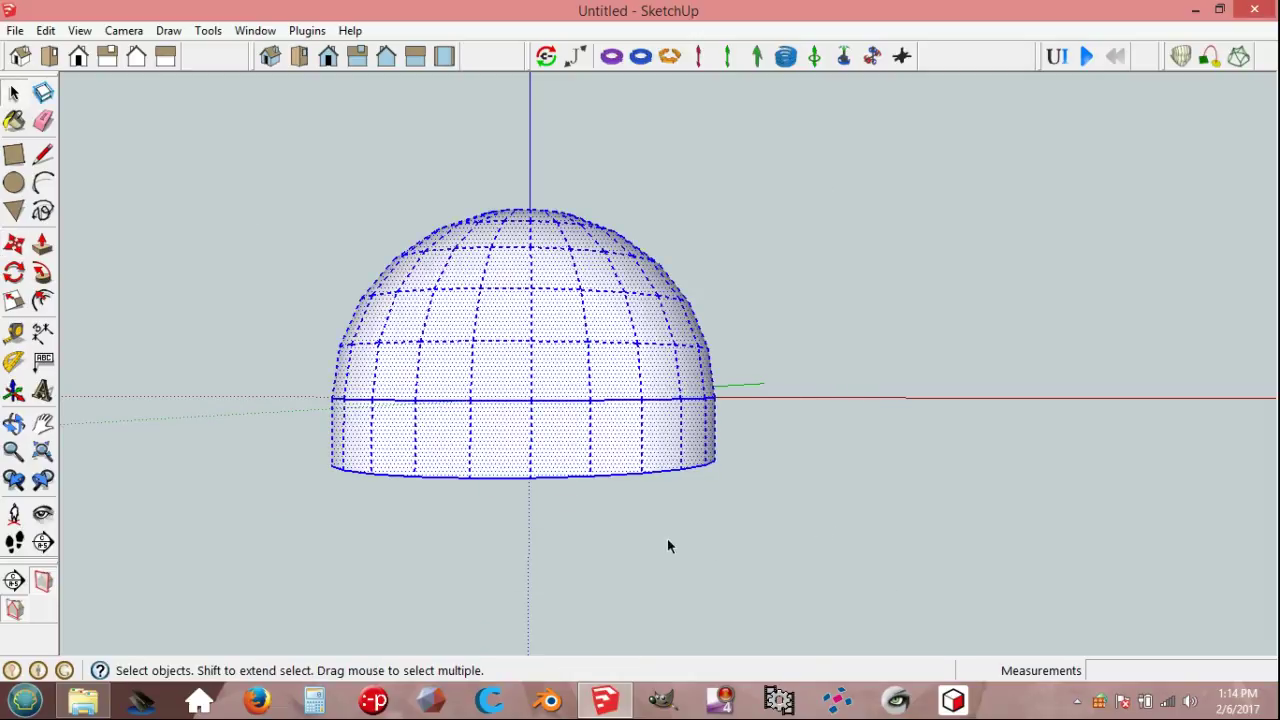
{"action": "key", "text": "m"}
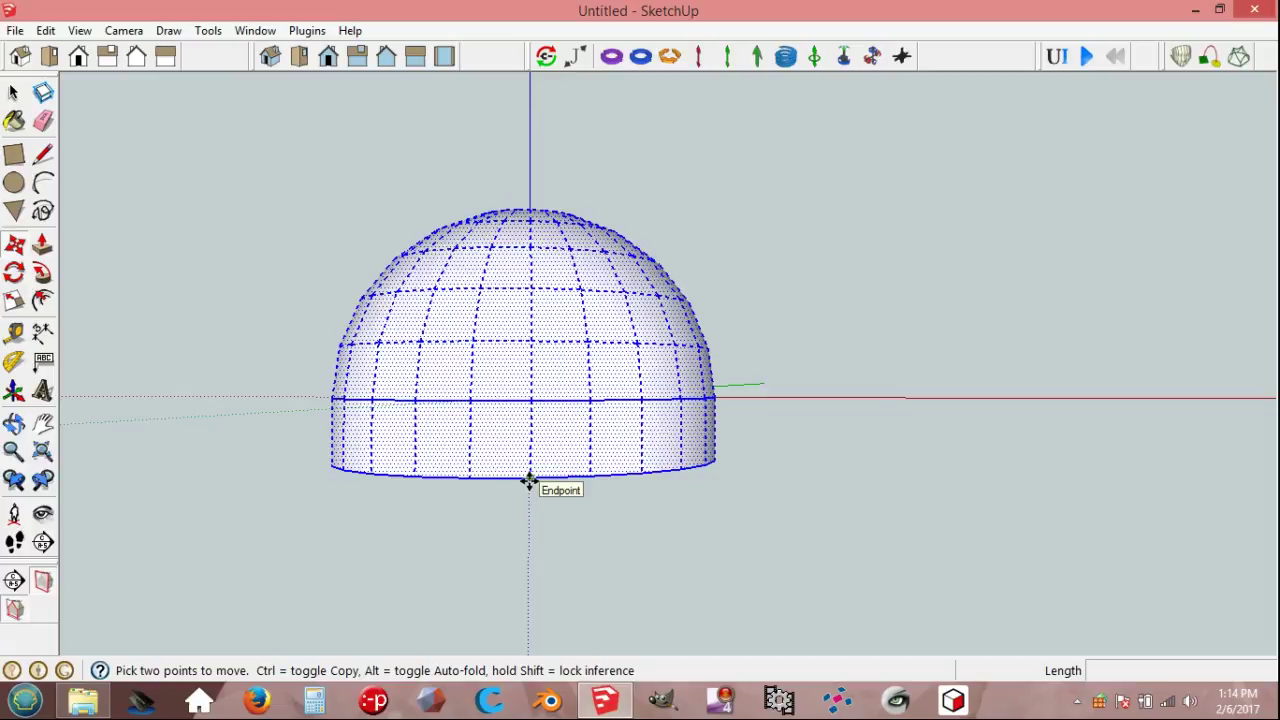
{"action": "left_click", "coordinate": [529, 481]}
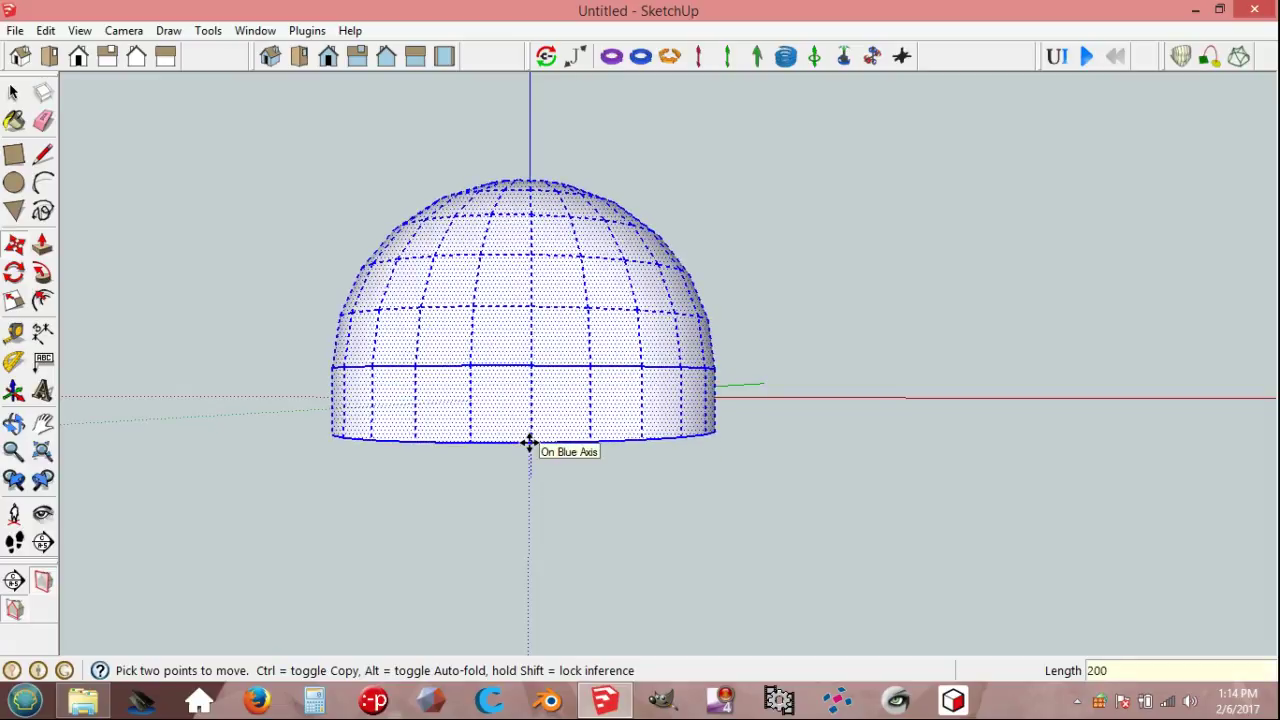
{"action": "key", "text": "Return"}
{"action": "key", "text": "space"}
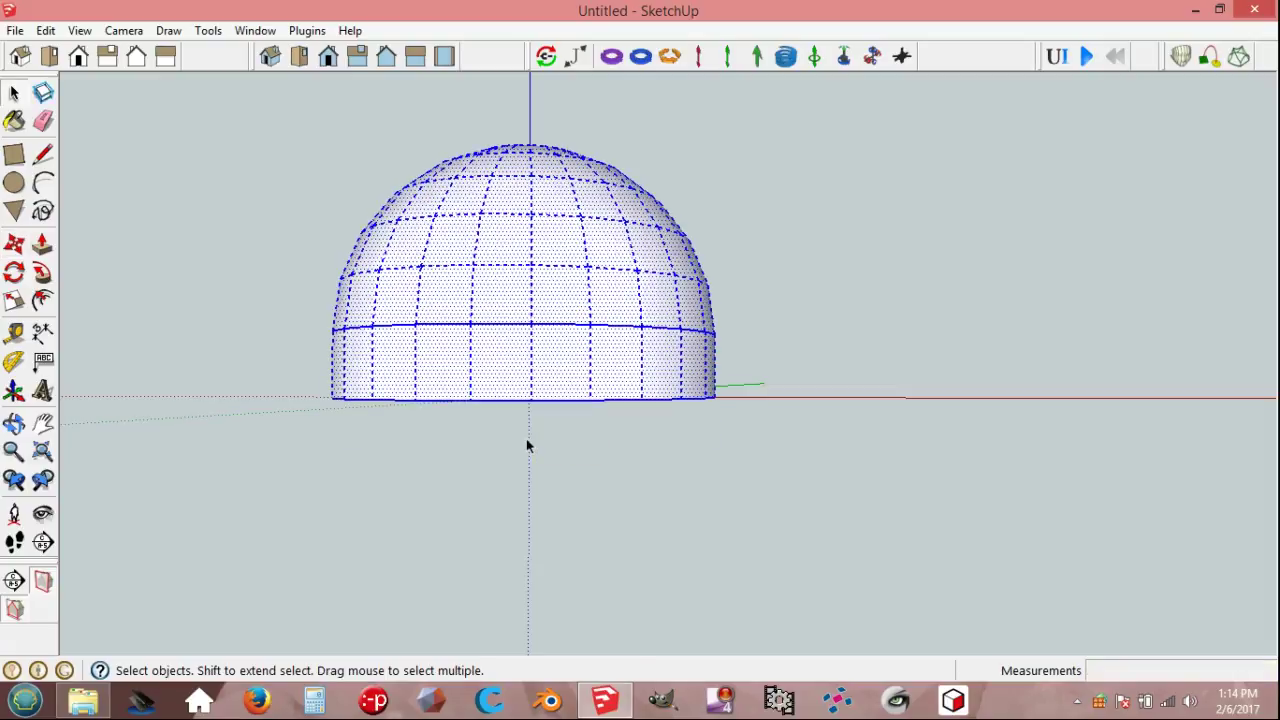
{"action": "scroll", "coordinate": [526, 443], "scroll_direction": "down", "scroll_amount": 2}
{"action": "middle_click_drag", "start_coordinate": [526, 443], "coordinate": [551, 598]}
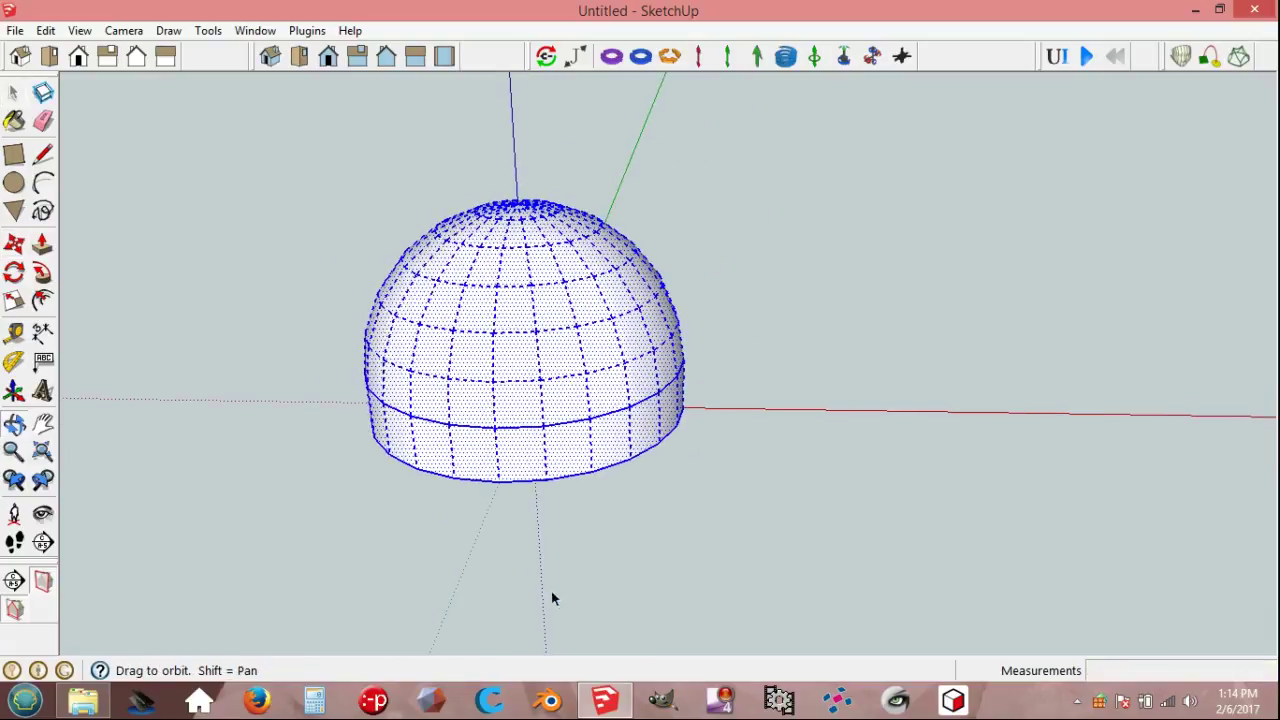
{"action": "left_click", "coordinate": [463, 523]}
{"action": "scroll", "coordinate": [335, 416], "scroll_direction": "up", "scroll_amount": 1}
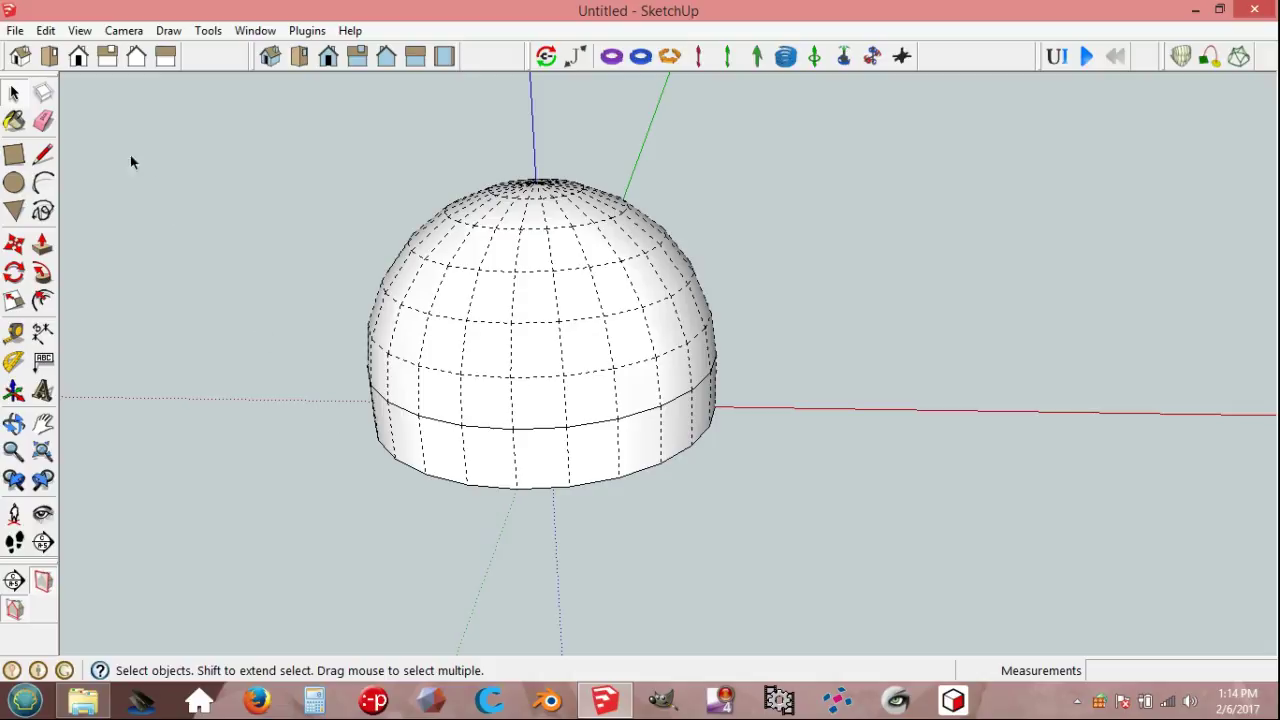
{"action": "left_click", "coordinate": [16, 31]}
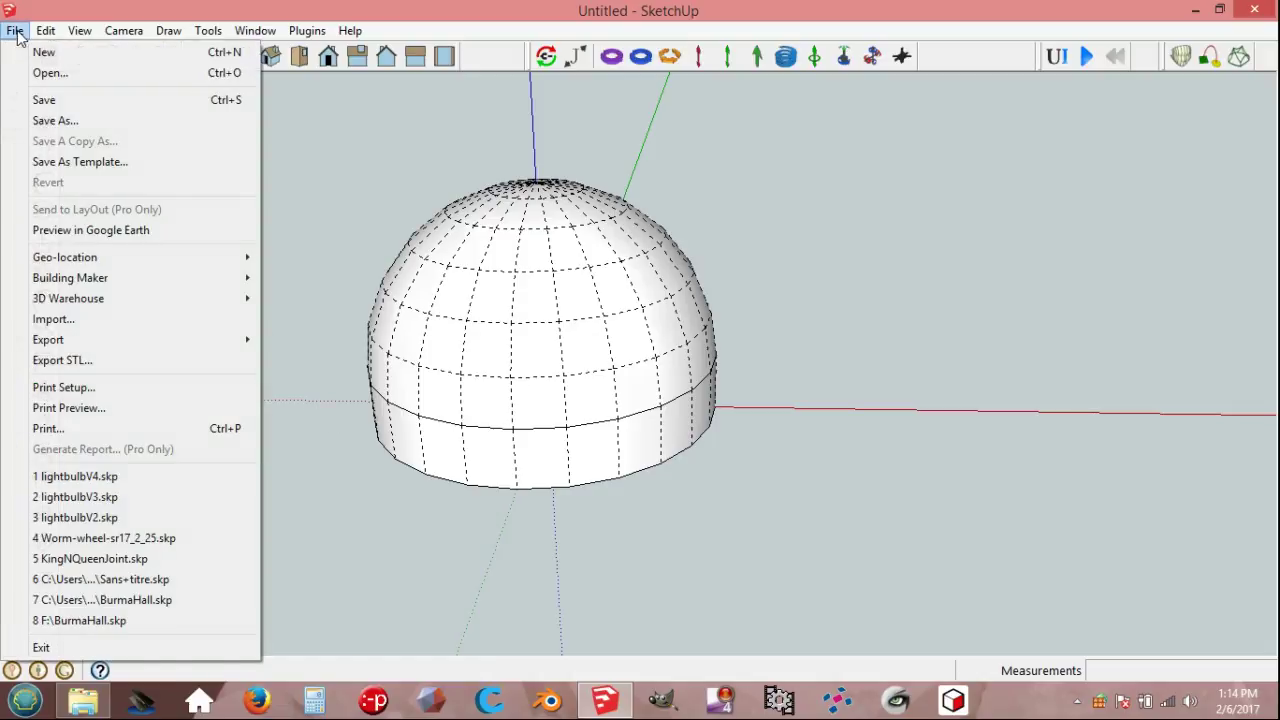
Step: Export the dome as an STL file in Millimeters, Binary format
{"action": "left_click", "coordinate": [72, 362]}
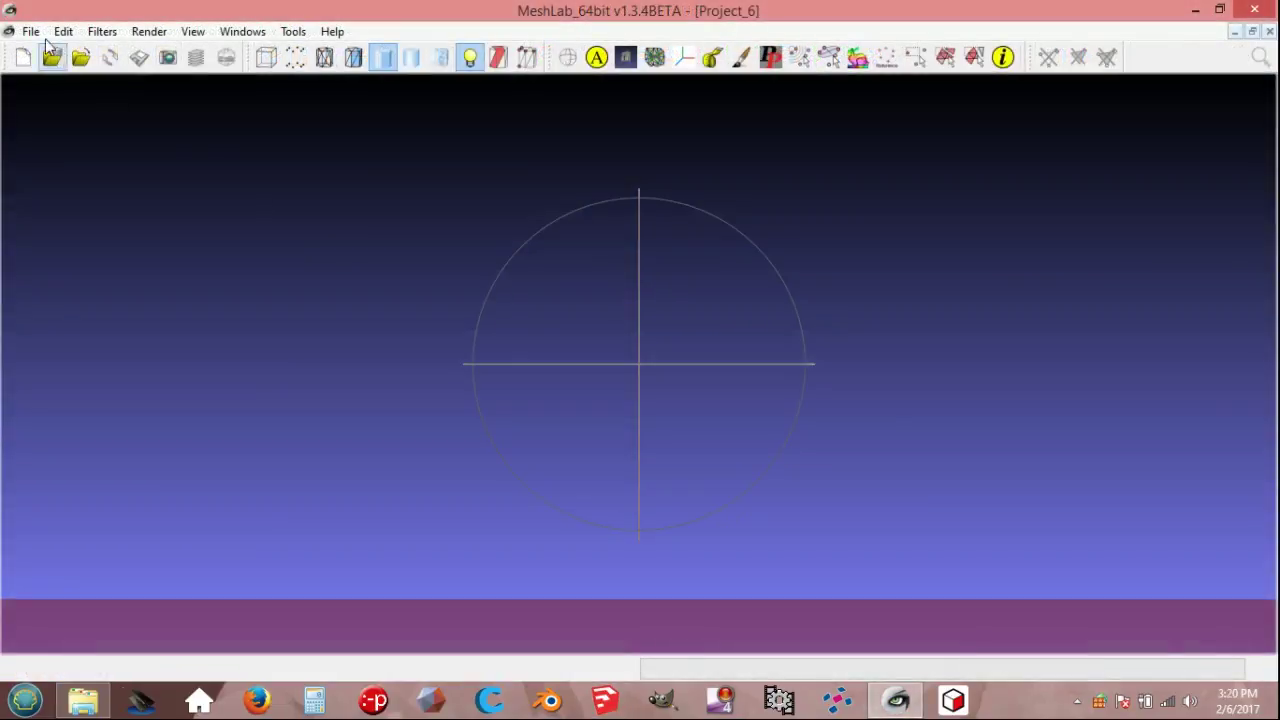
Step: Import kupu-1.stl into MeshLab with the default post-open processing
{"action": "left_click", "coordinate": [31, 32]}
{"action": "left_click", "coordinate": [74, 166]}
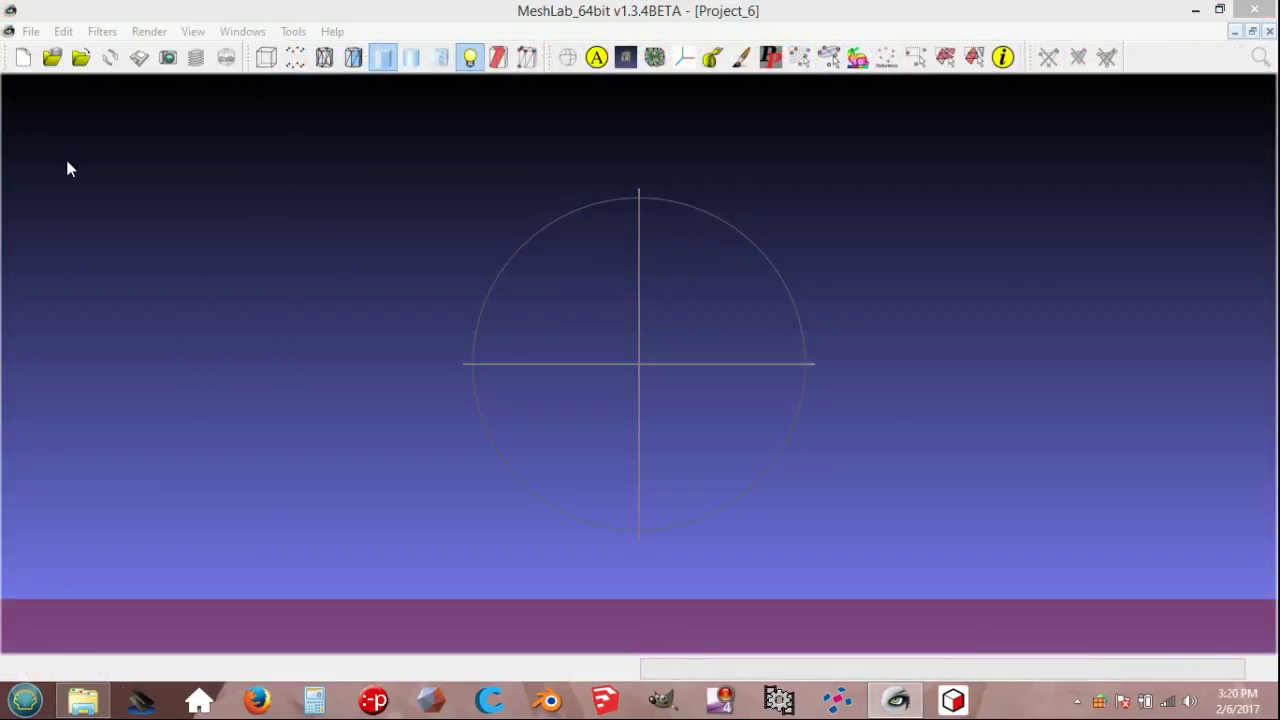
{"action": "left_click", "coordinate": [206, 177]}
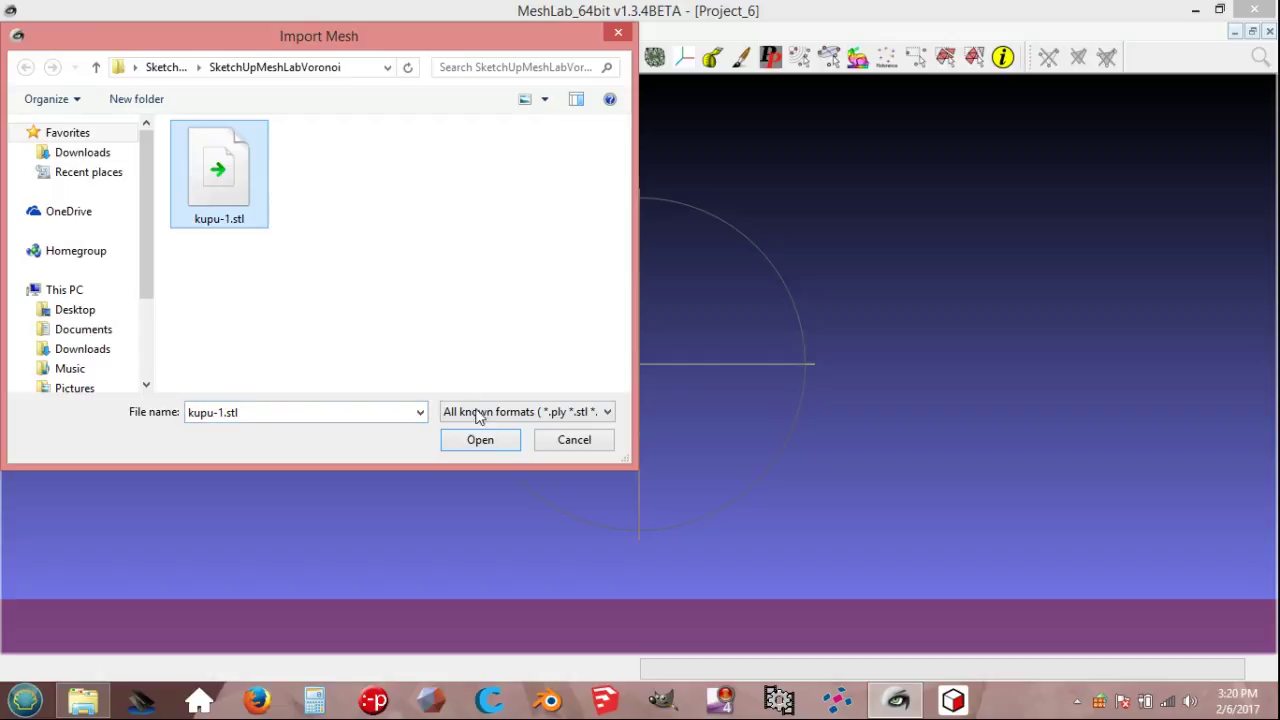
{"action": "left_click", "coordinate": [480, 441]}
{"action": "left_click", "coordinate": [600, 370]}
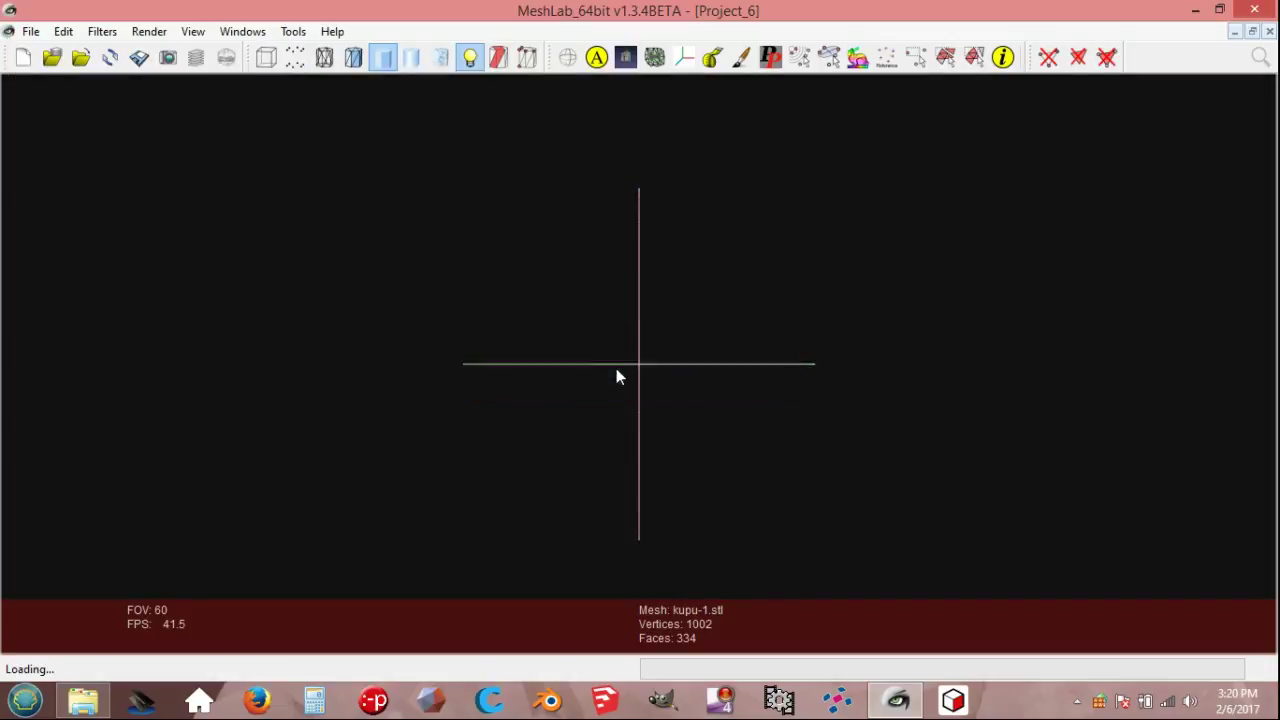
{"action": "left_click_drag", "start_coordinate": [660, 379], "coordinate": [516, 308]}
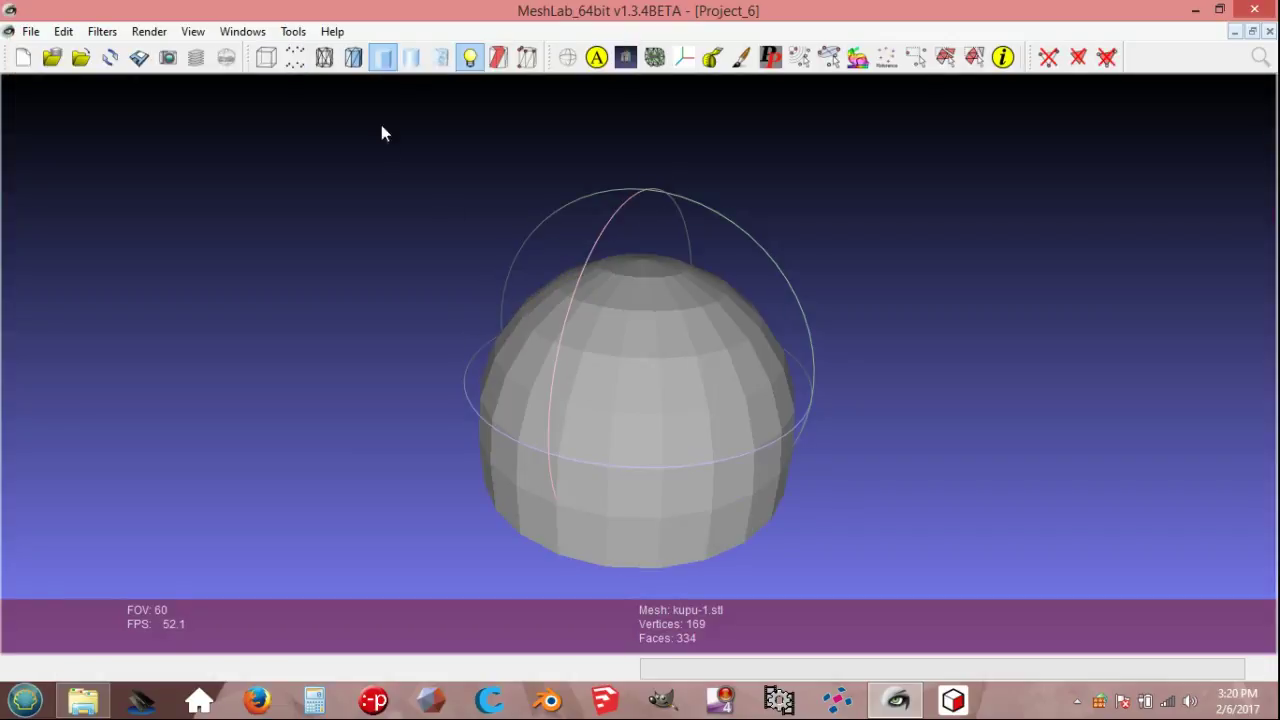
Step: Switch to Flat Lines rendering and show the layer panel and log
{"action": "left_click", "coordinate": [354, 58]}
{"action": "left_click_drag", "start_coordinate": [611, 438], "coordinate": [606, 366]}
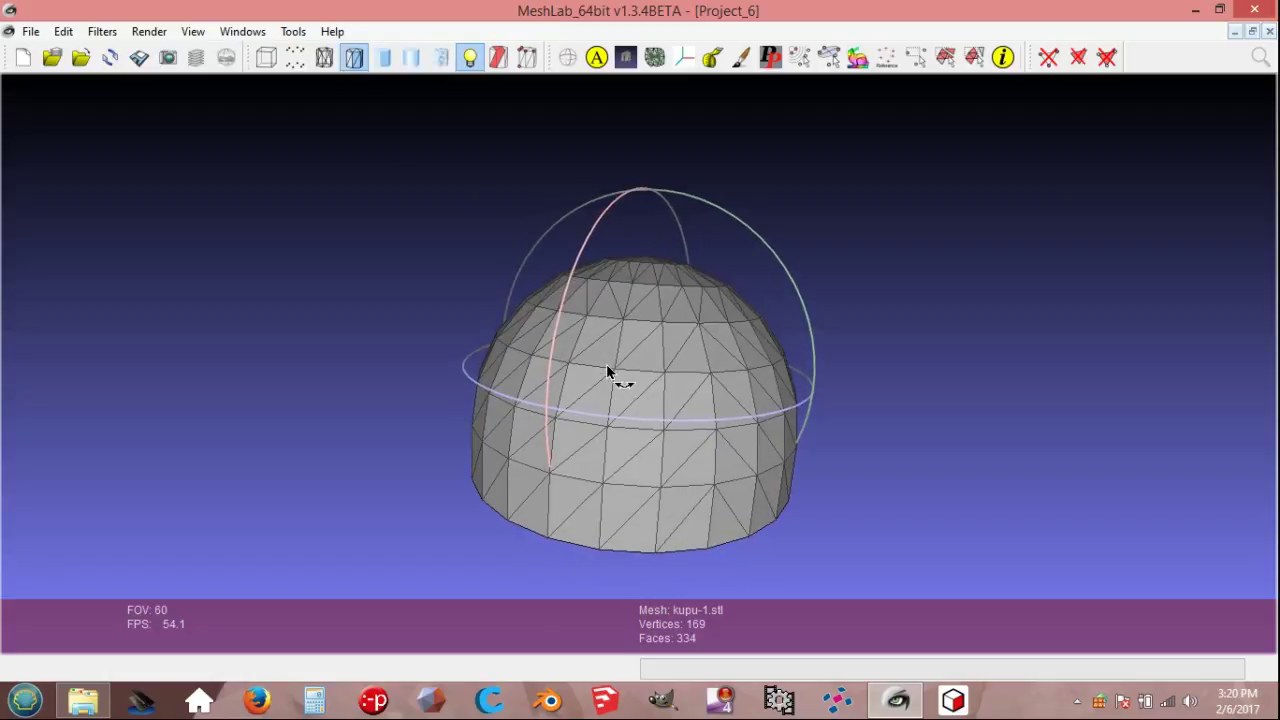
{"action": "left_click", "coordinate": [196, 58]}
{"action": "left_click_drag", "start_coordinate": [484, 272], "coordinate": [580, 322]}
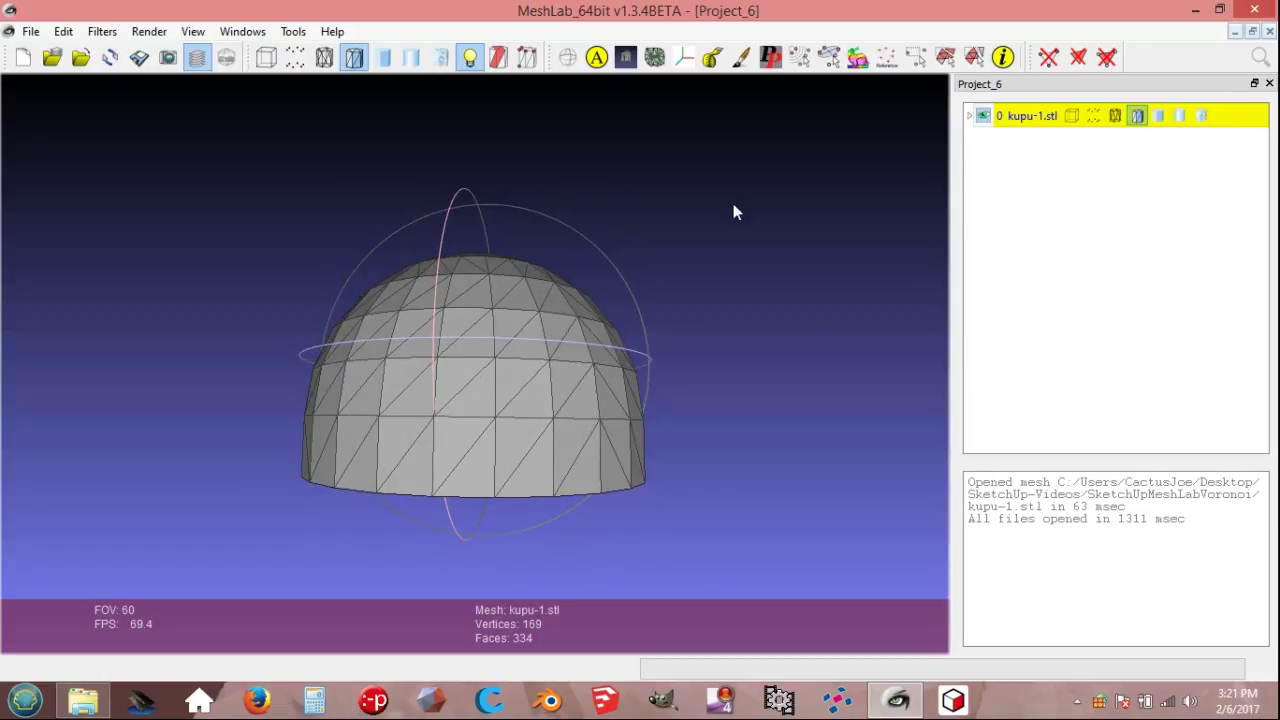
Step: Select the dome's lower band of faces and delete them with their vertices
{"action": "left_click", "coordinate": [945, 57]}
{"action": "left_click_drag", "start_coordinate": [260, 445], "coordinate": [684, 530]}
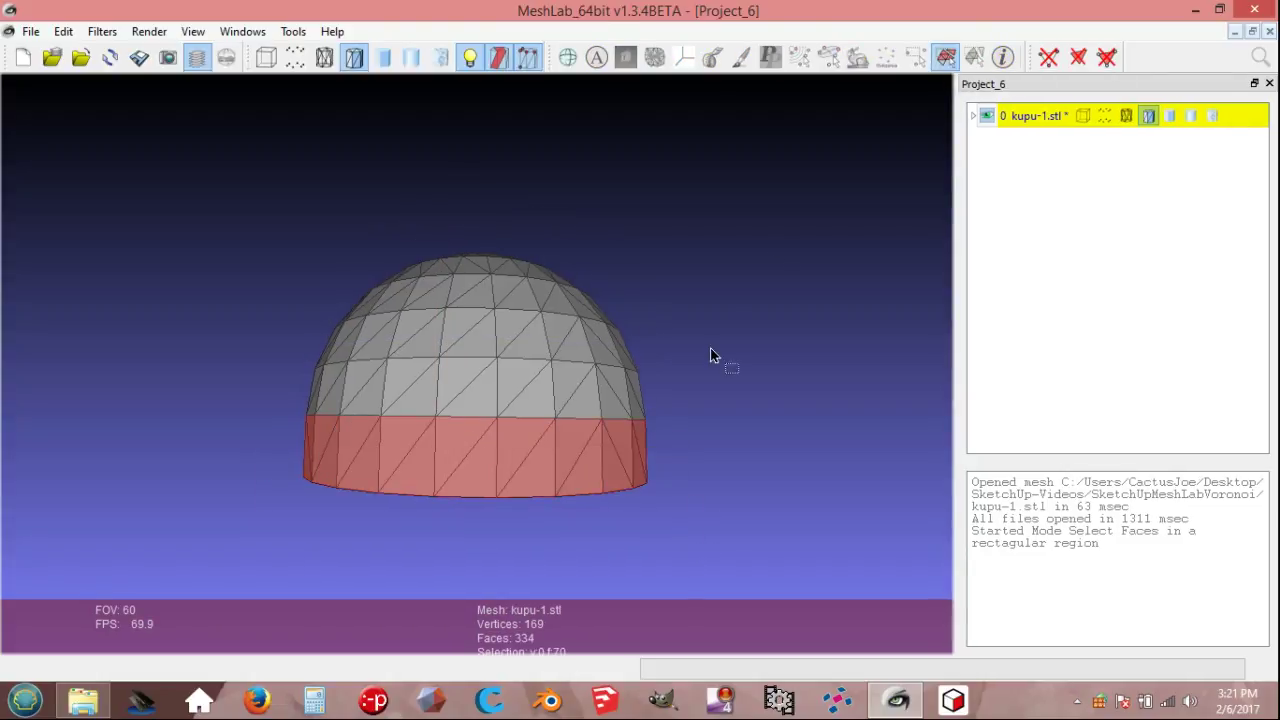
{"action": "left_click", "coordinate": [945, 57]}
{"action": "left_click_drag", "start_coordinate": [739, 385], "coordinate": [610, 482]}
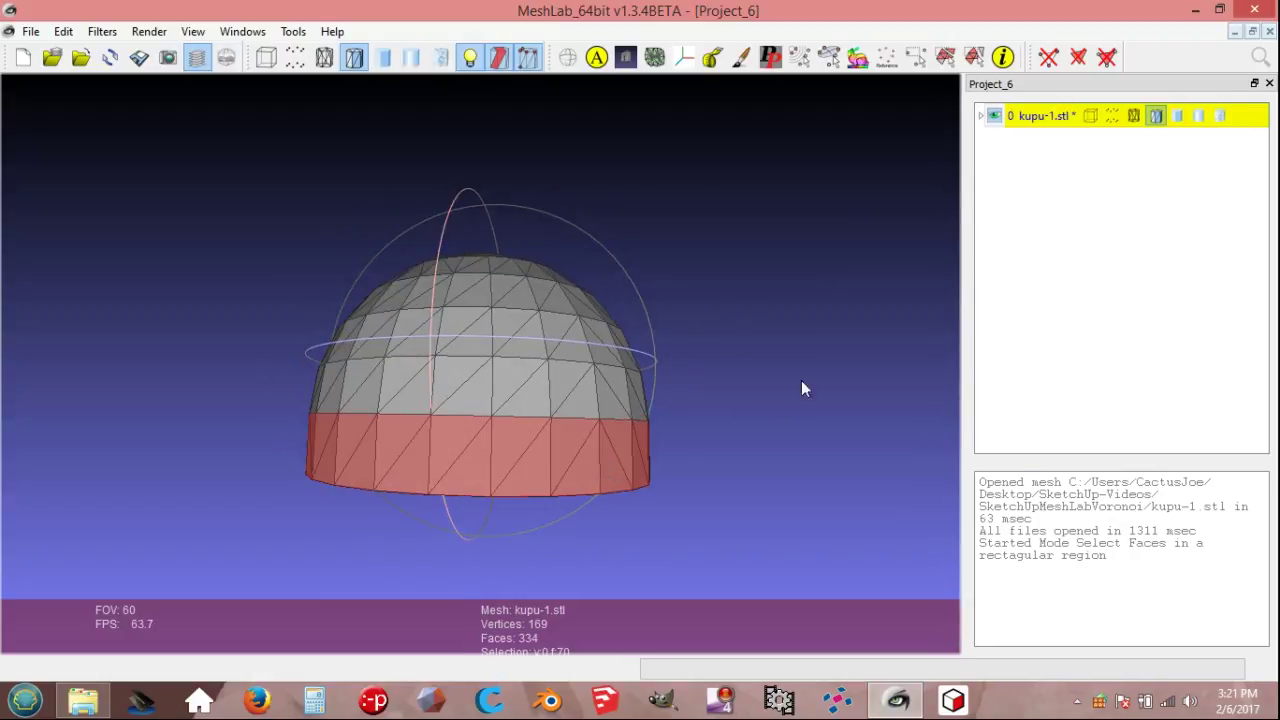
{"action": "left_click", "coordinate": [1107, 59]}
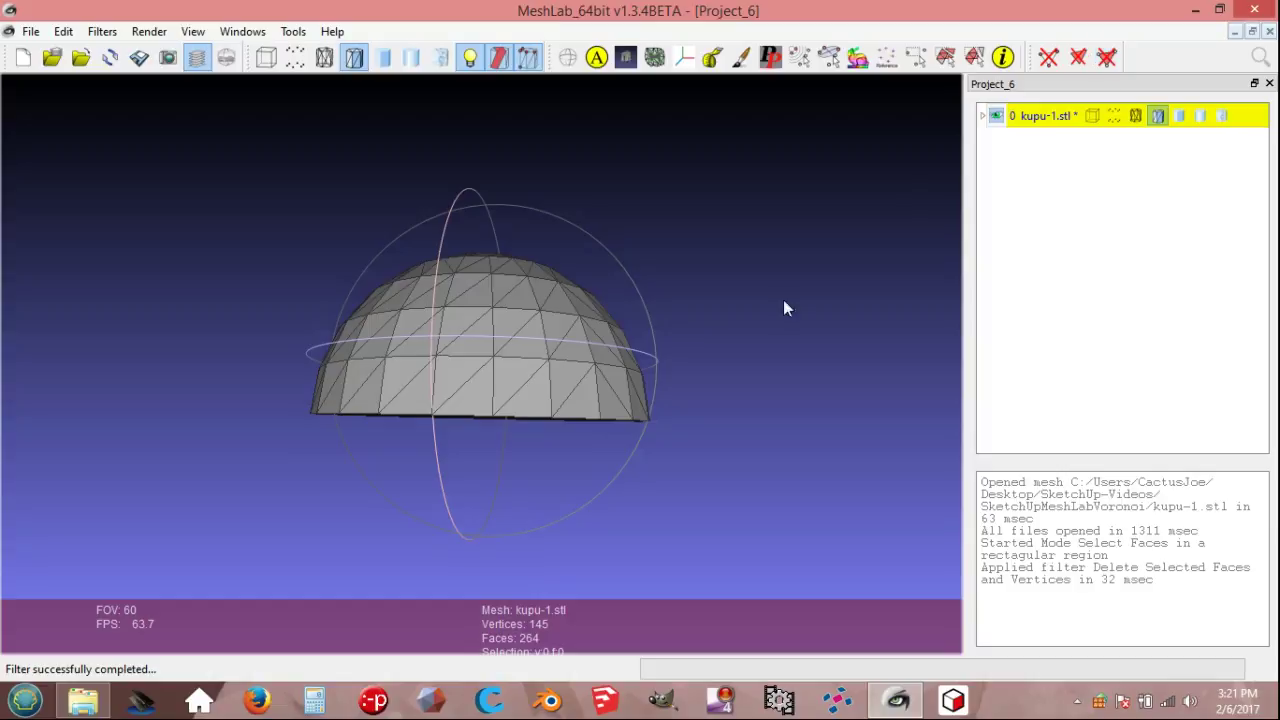
{"action": "left_click_drag", "start_coordinate": [677, 347], "coordinate": [683, 345]}
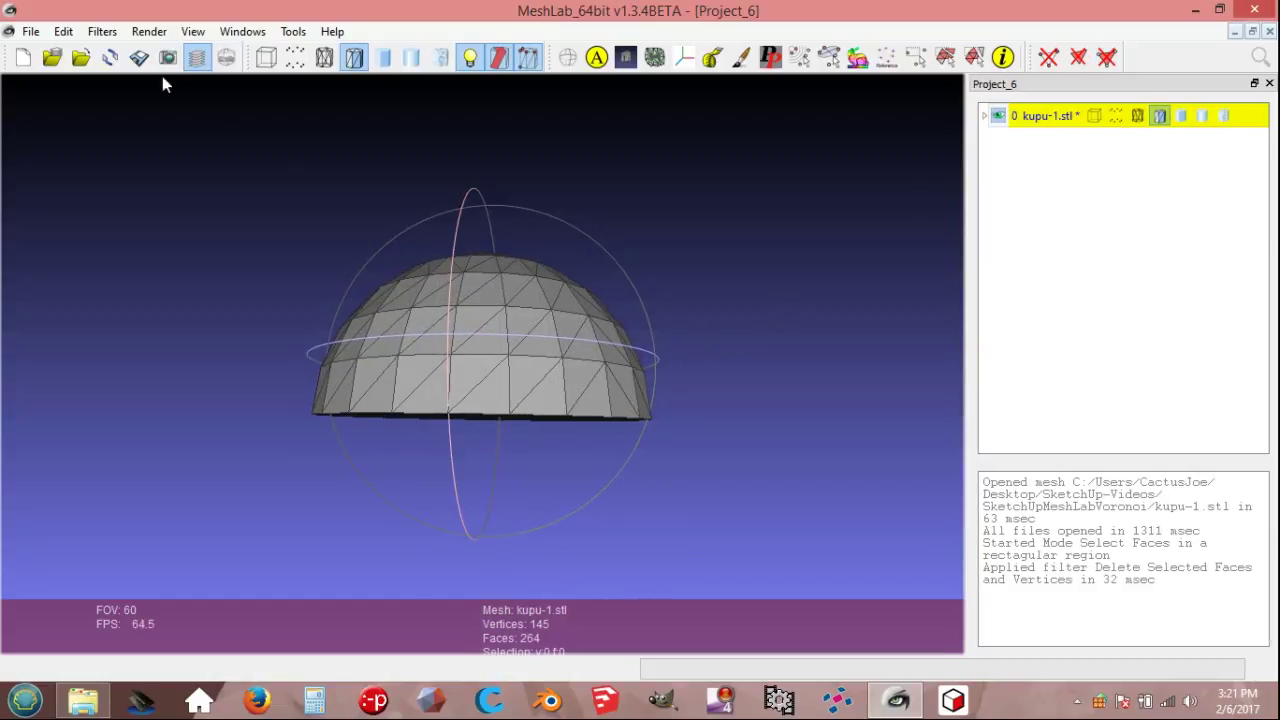
{"action": "left_click", "coordinate": [102, 31]}
Step: Run Poisson-disk Sampling with 20 samples on the trimmed dome
{"action": "mouse_move", "coordinate": [173, 375]}
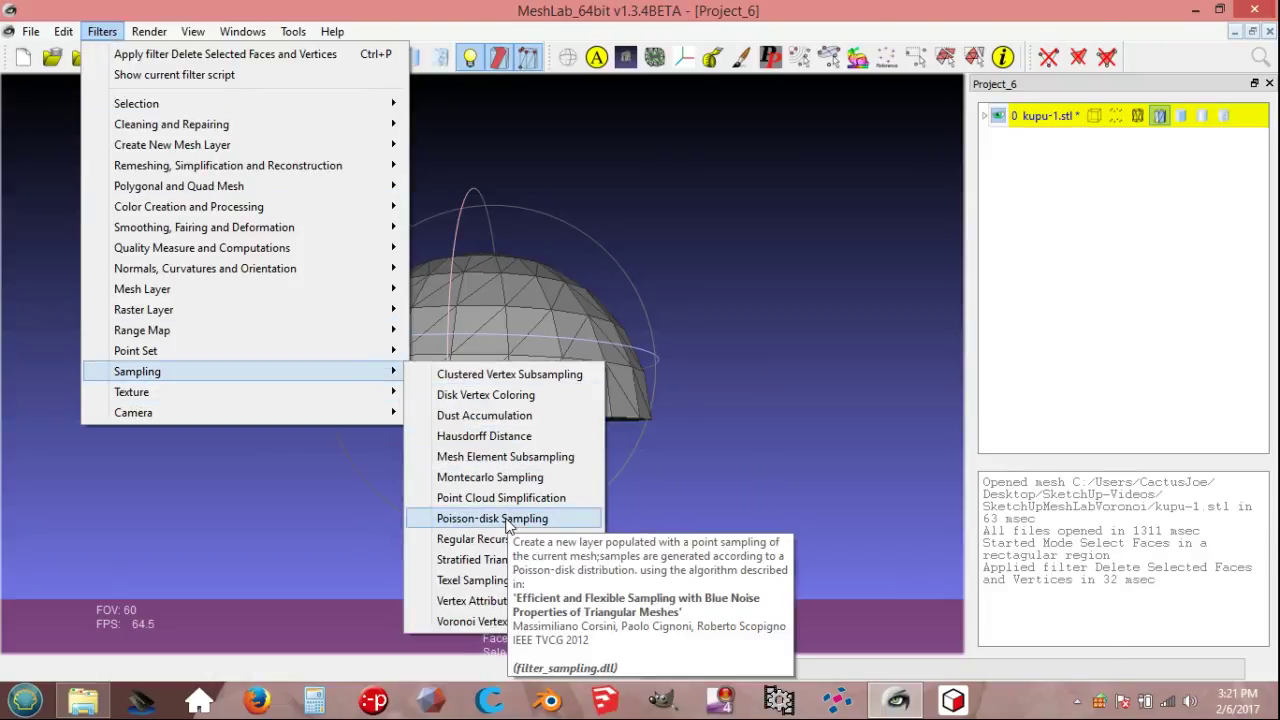
{"action": "left_click", "coordinate": [510, 525]}
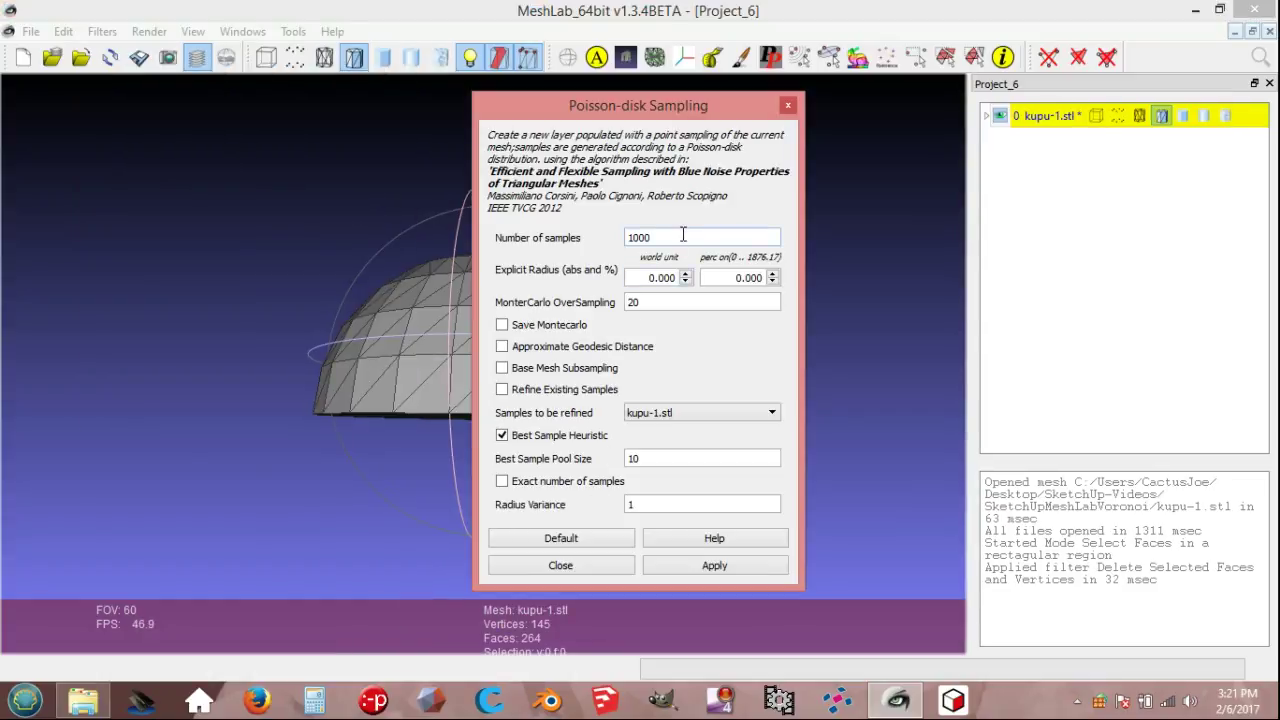
{"action": "type", "text": "20"}
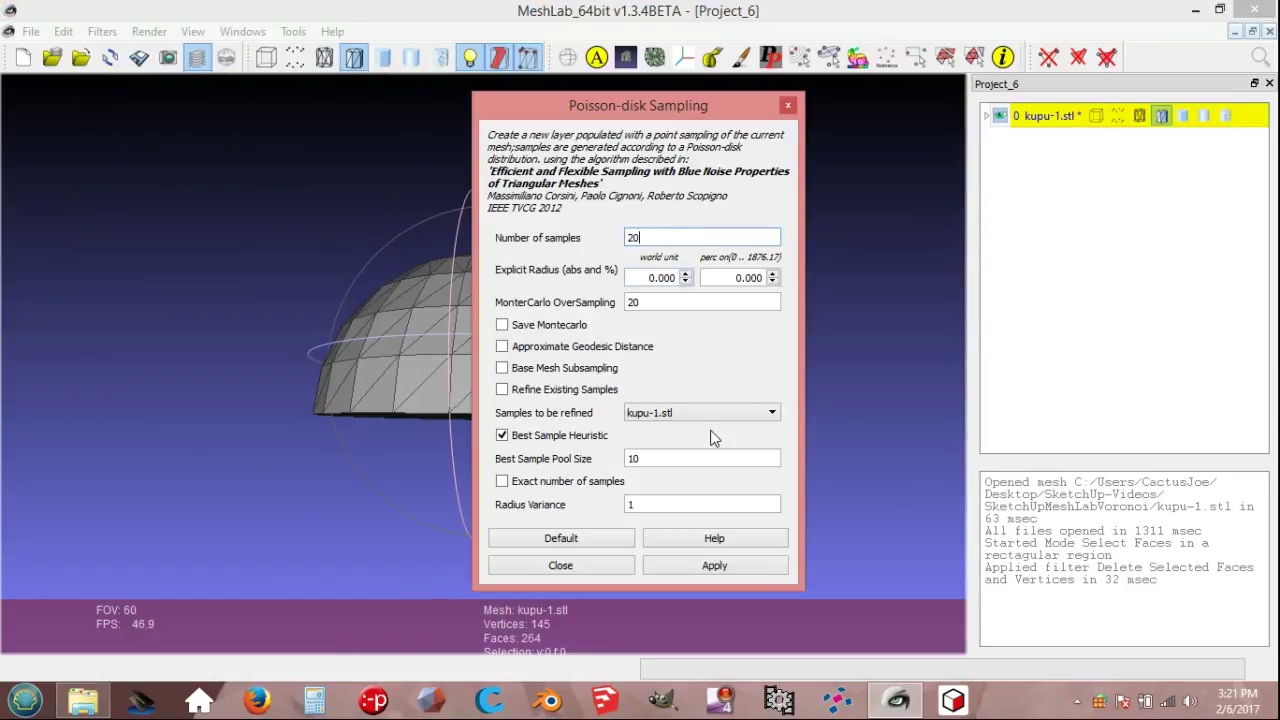
{"action": "left_click", "coordinate": [699, 567]}
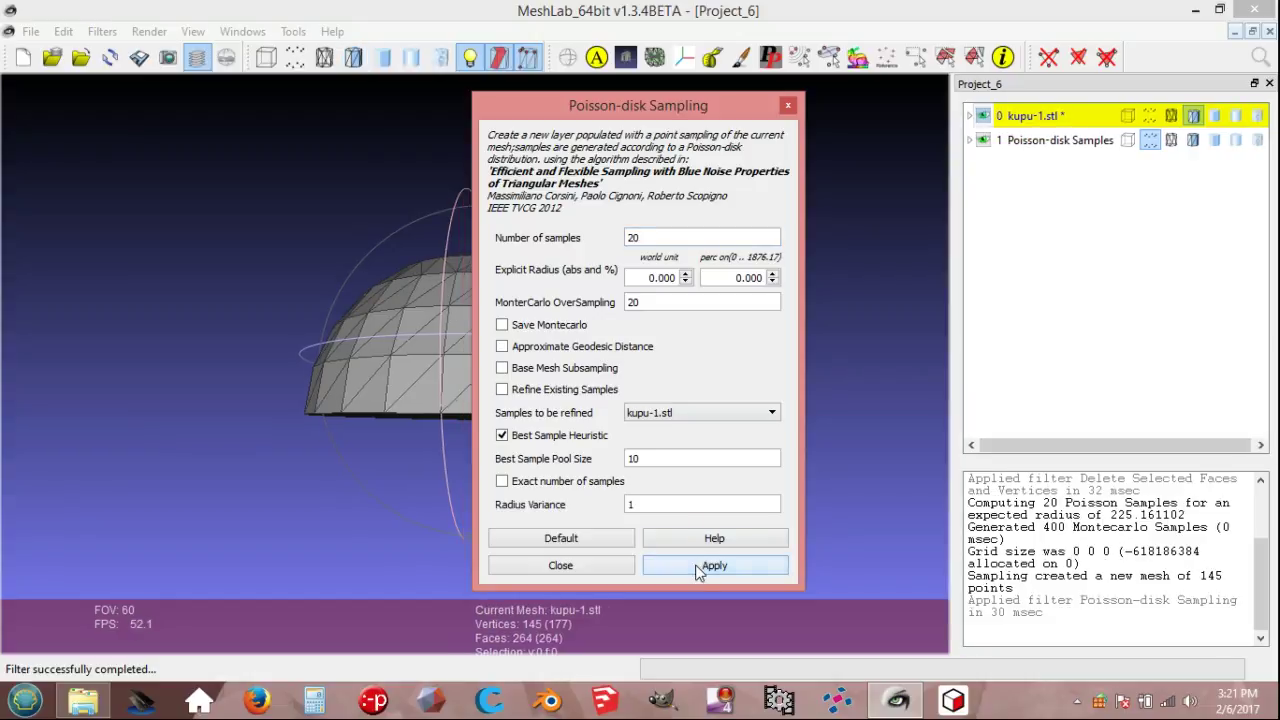
{"action": "left_click", "coordinate": [598, 566]}
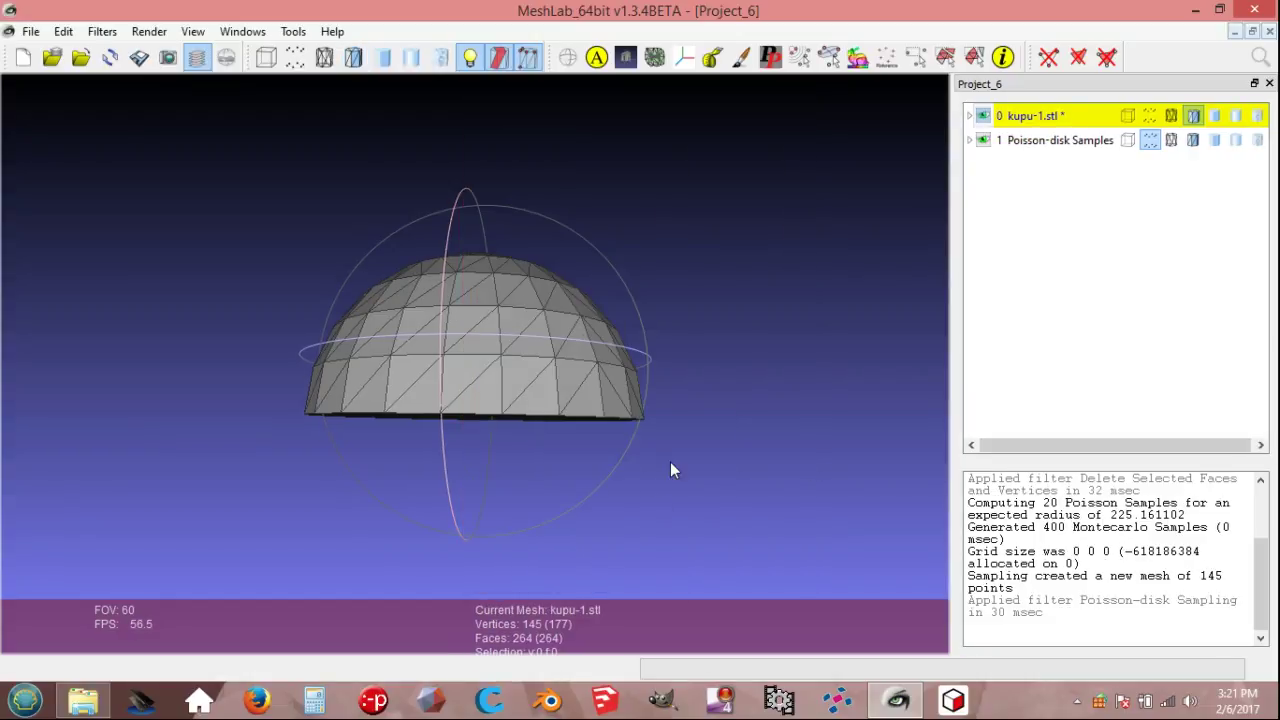
Step: Delete the kupu-1.stl mesh layer, keeping only the Poisson-disk Samples layer
{"action": "right_click", "coordinate": [1035, 116]}
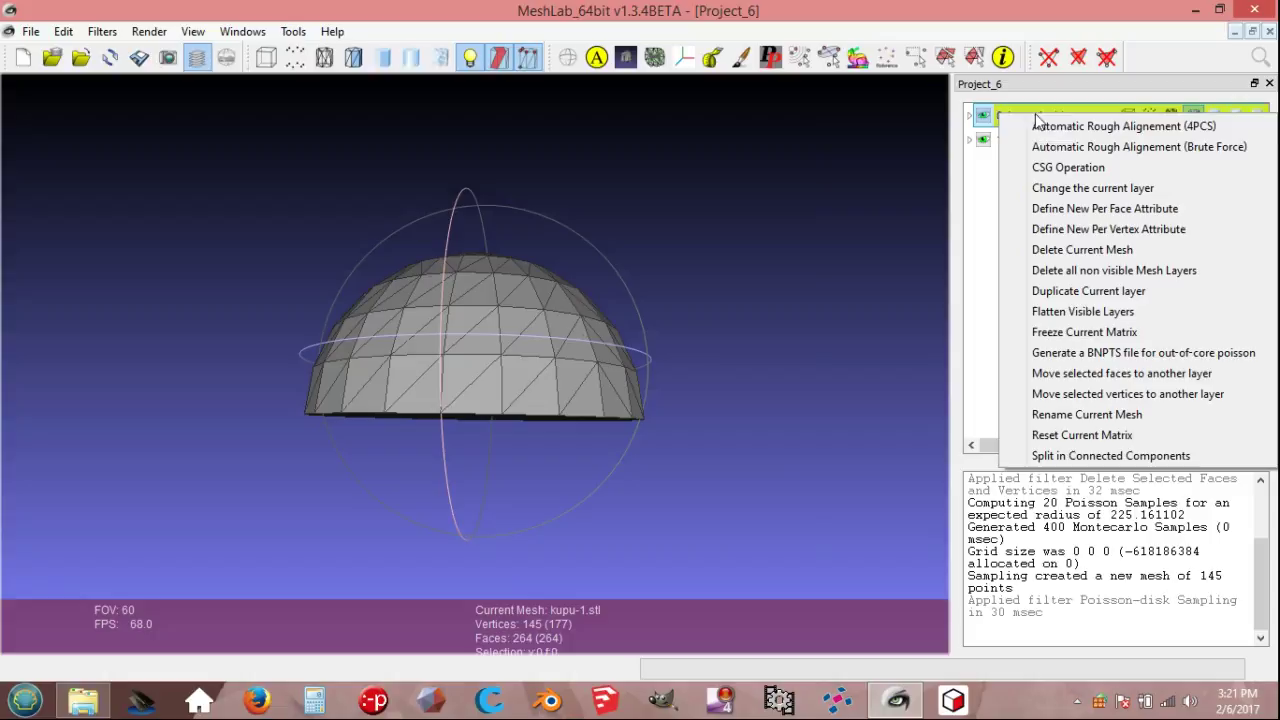
{"action": "left_click", "coordinate": [1066, 253]}
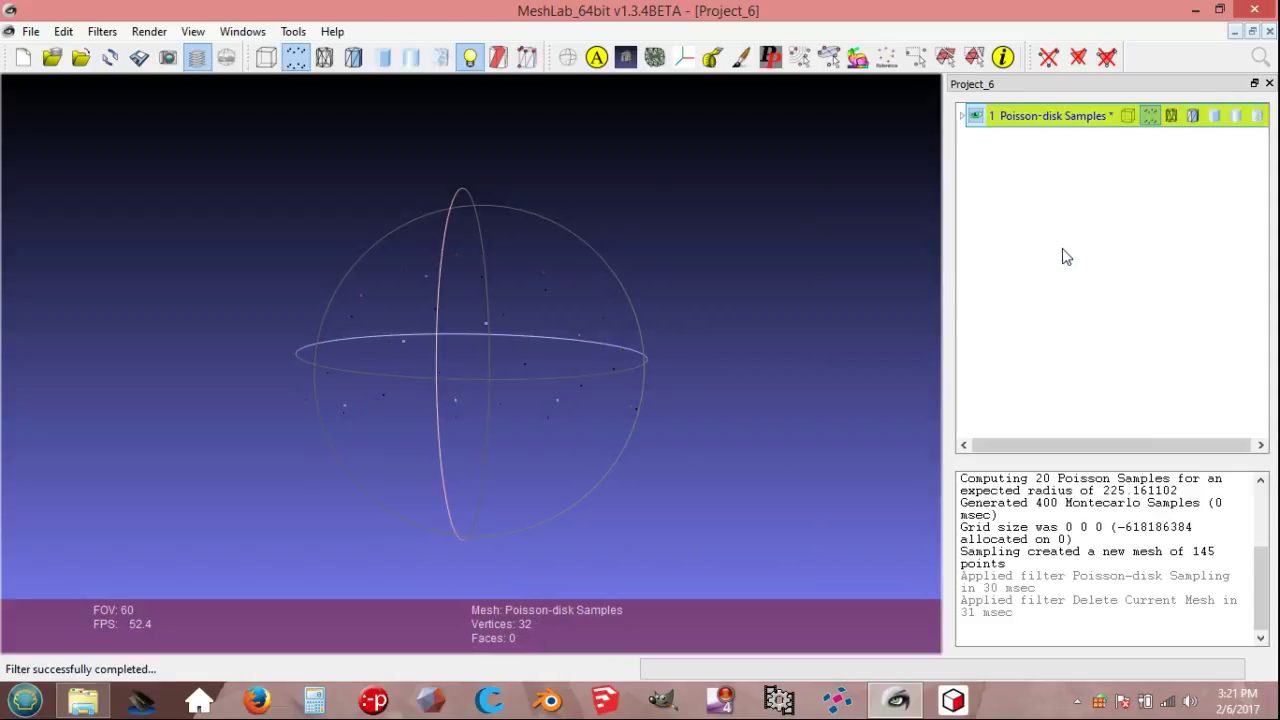
{"action": "left_click", "coordinate": [81, 57]}
Step: Re-import kupu-1.stl with duplicated vertices unified and display it with Flat Lines
{"action": "left_click", "coordinate": [218, 170]}
{"action": "left_click", "coordinate": [477, 443]}
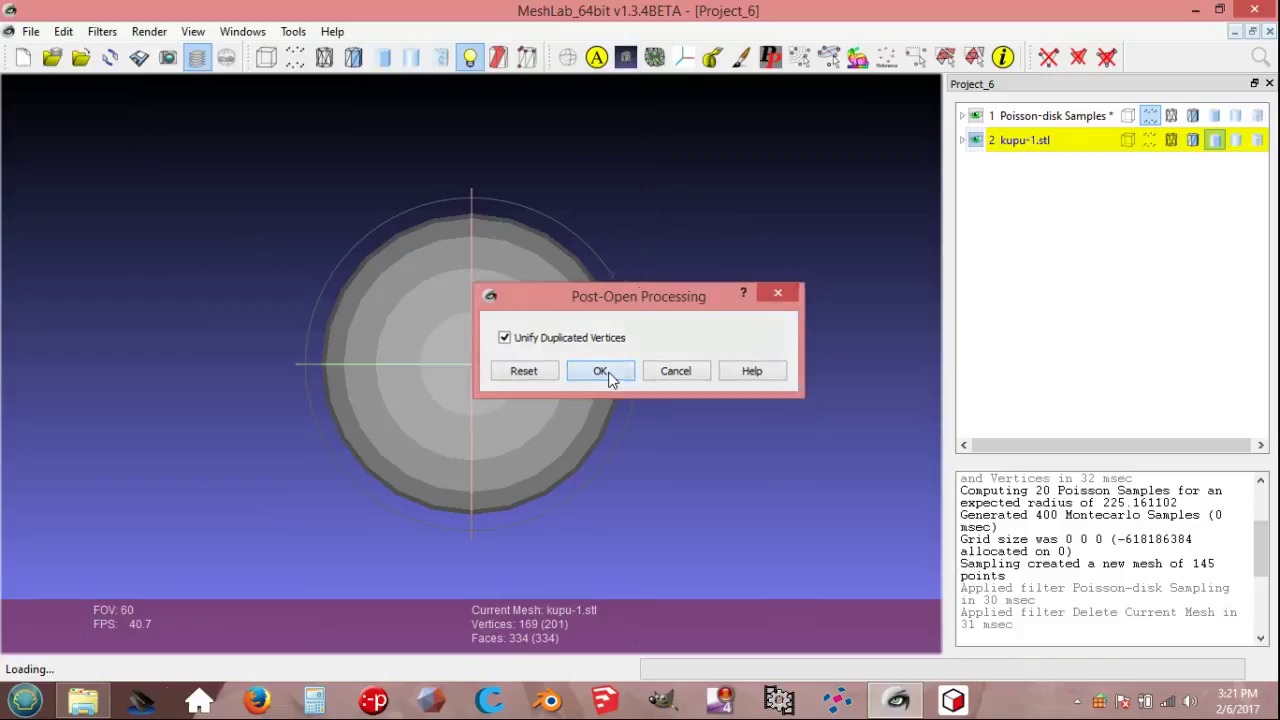
{"action": "left_click", "coordinate": [601, 372]}
{"action": "left_click_drag", "start_coordinate": [561, 371], "coordinate": [574, 437]}
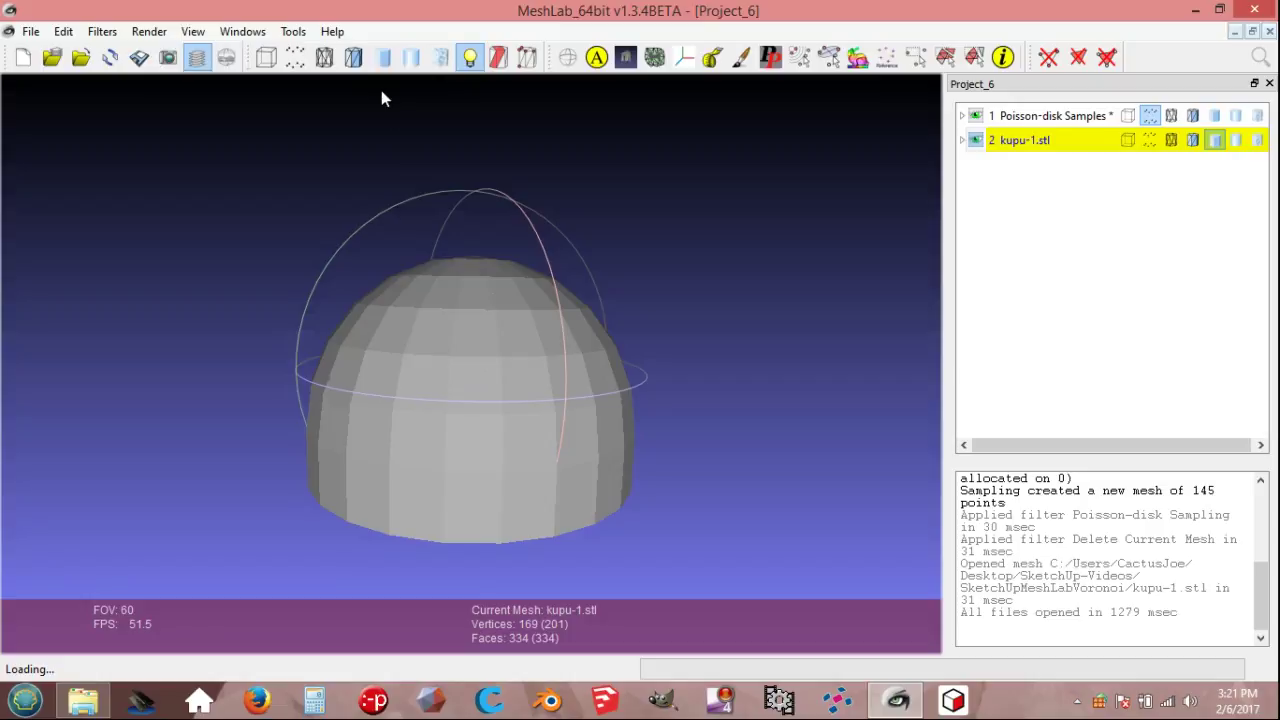
{"action": "left_click", "coordinate": [354, 58]}
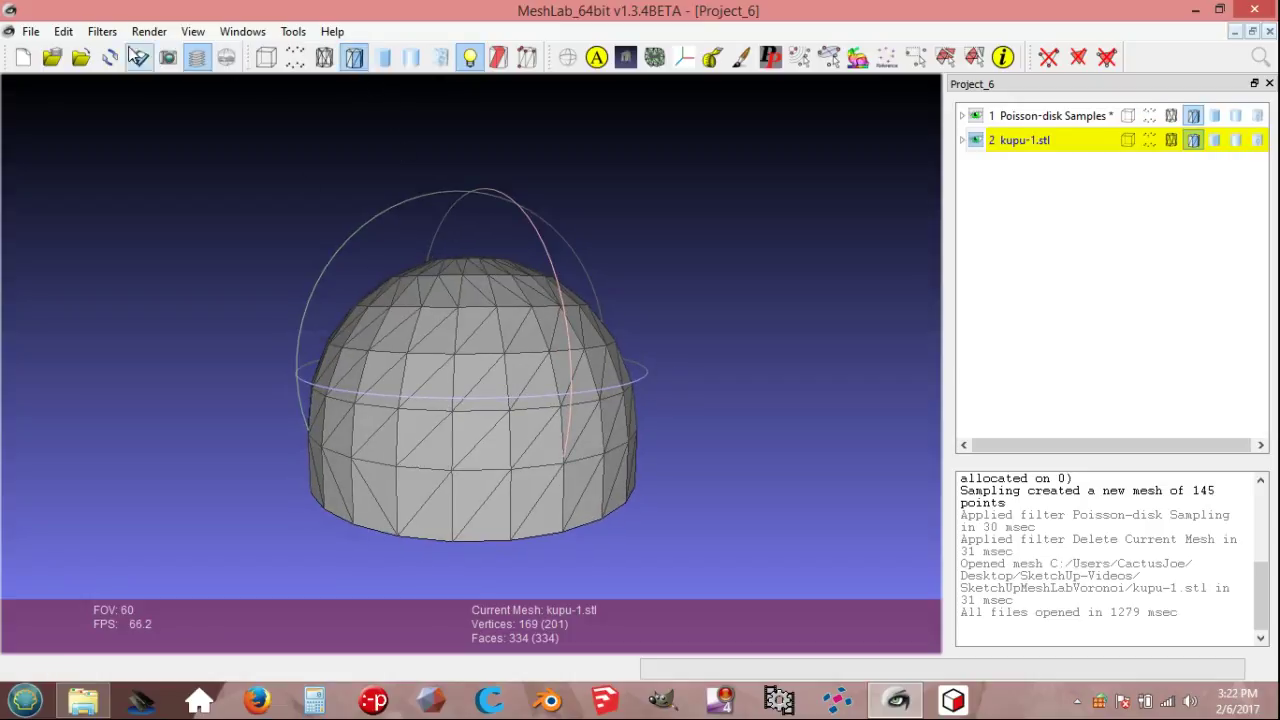
{"action": "left_click", "coordinate": [102, 31]}
{"action": "mouse_move", "coordinate": [207, 172]}
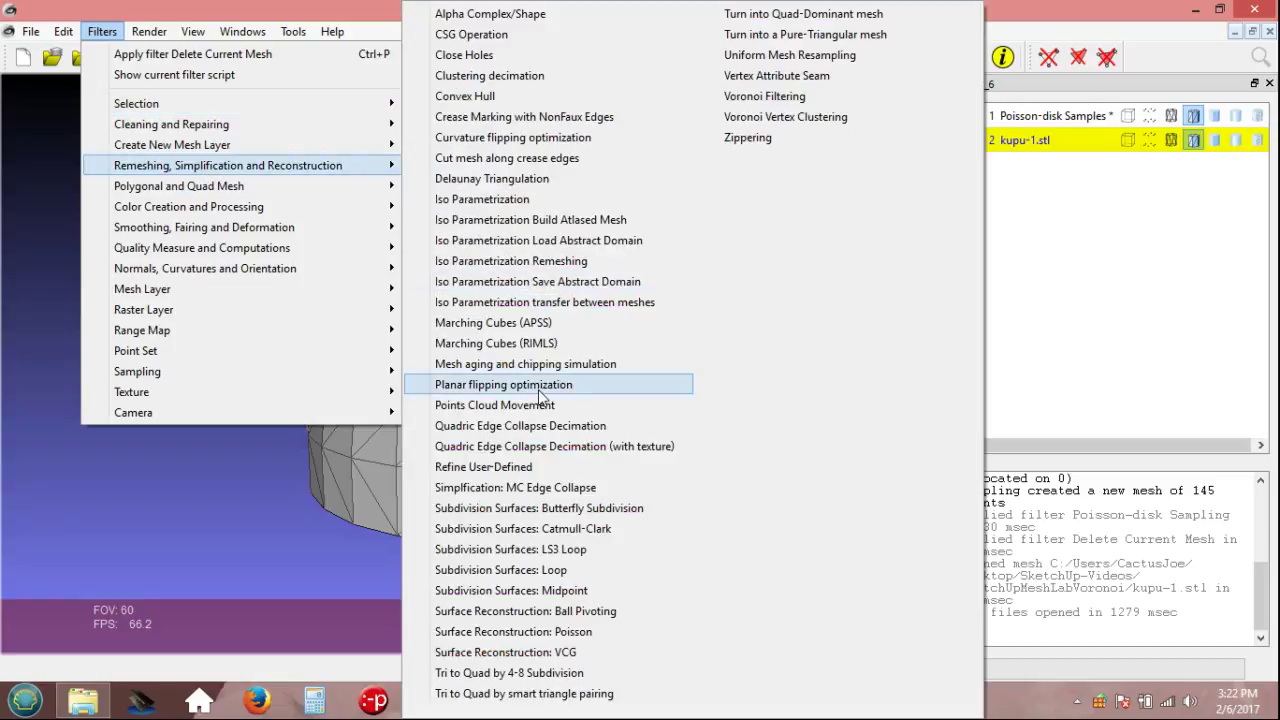
Step: Apply Subdivision Surfaces: Midpoint with 6 iterations to kupu-1.stl
{"action": "left_click", "coordinate": [538, 591]}
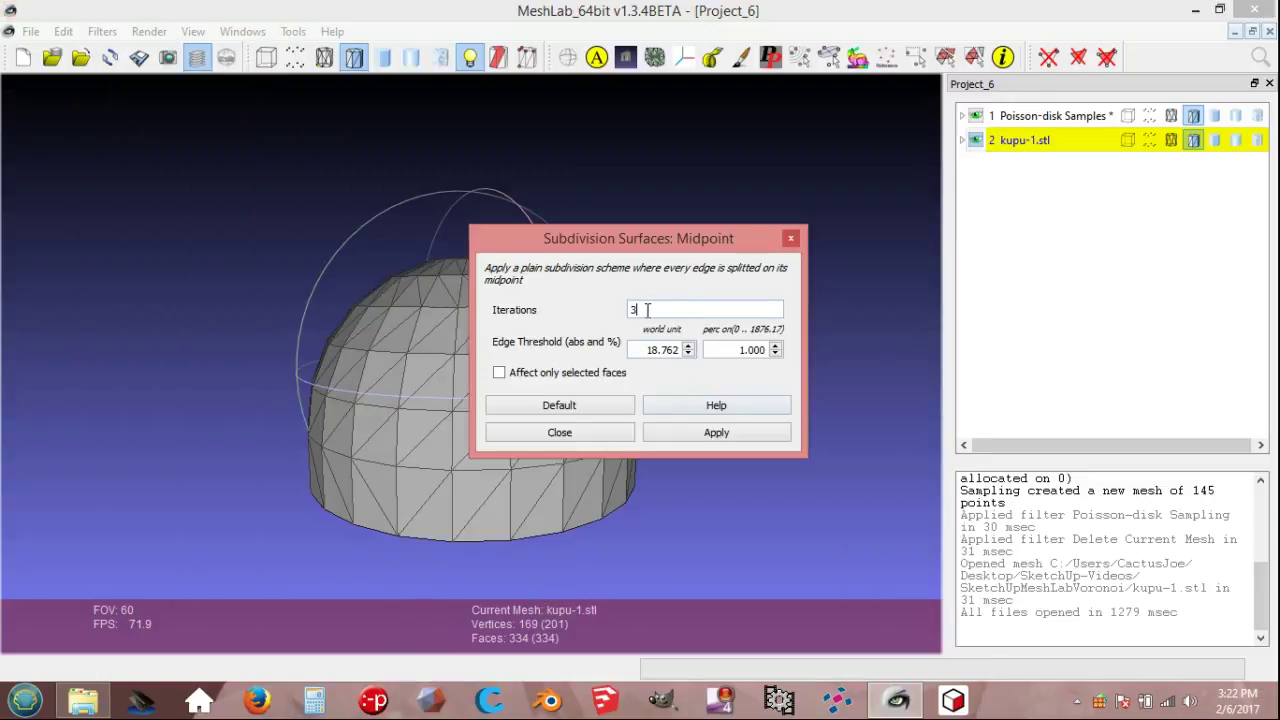
{"action": "type", "text": "6"}
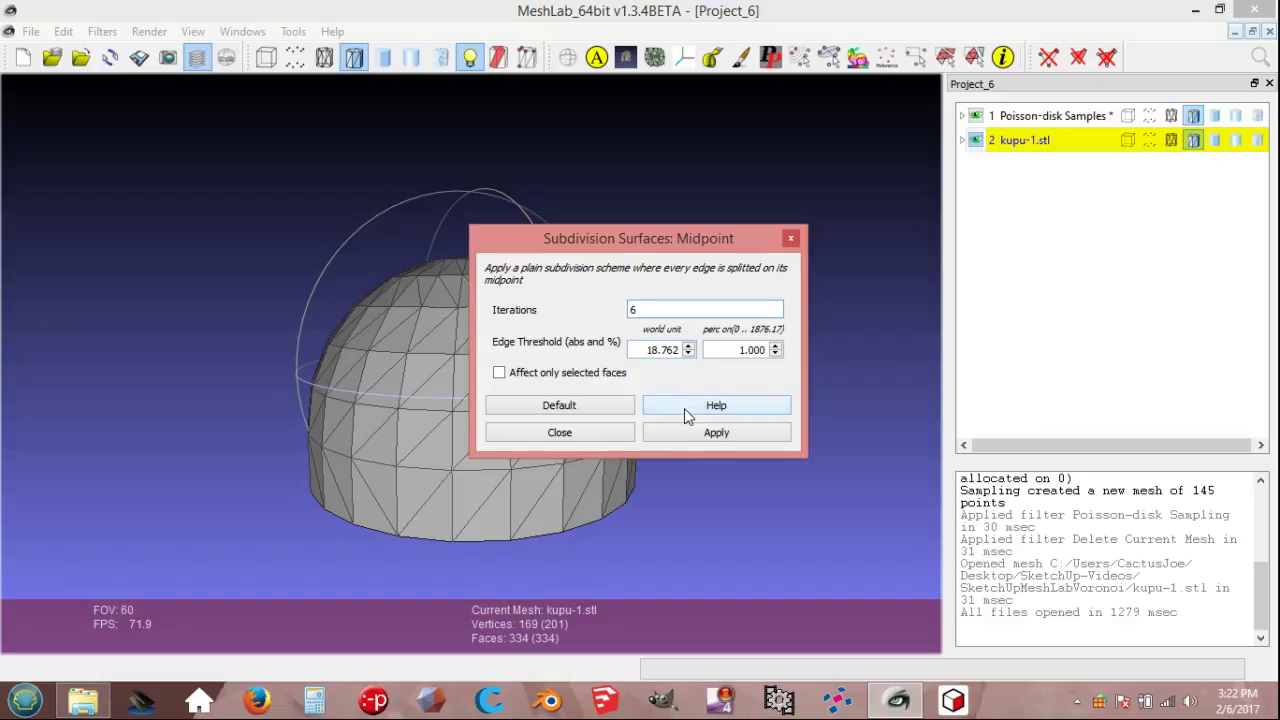
{"action": "left_click", "coordinate": [687, 440]}
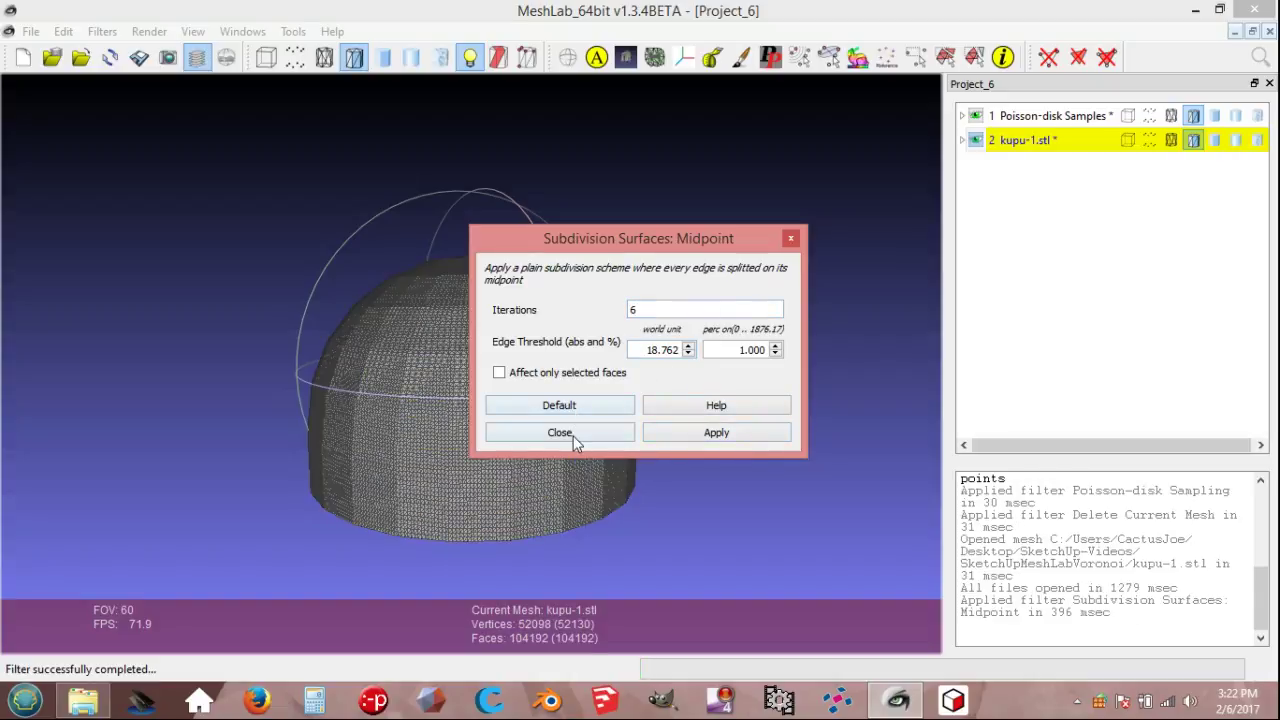
{"action": "left_click", "coordinate": [560, 433]}
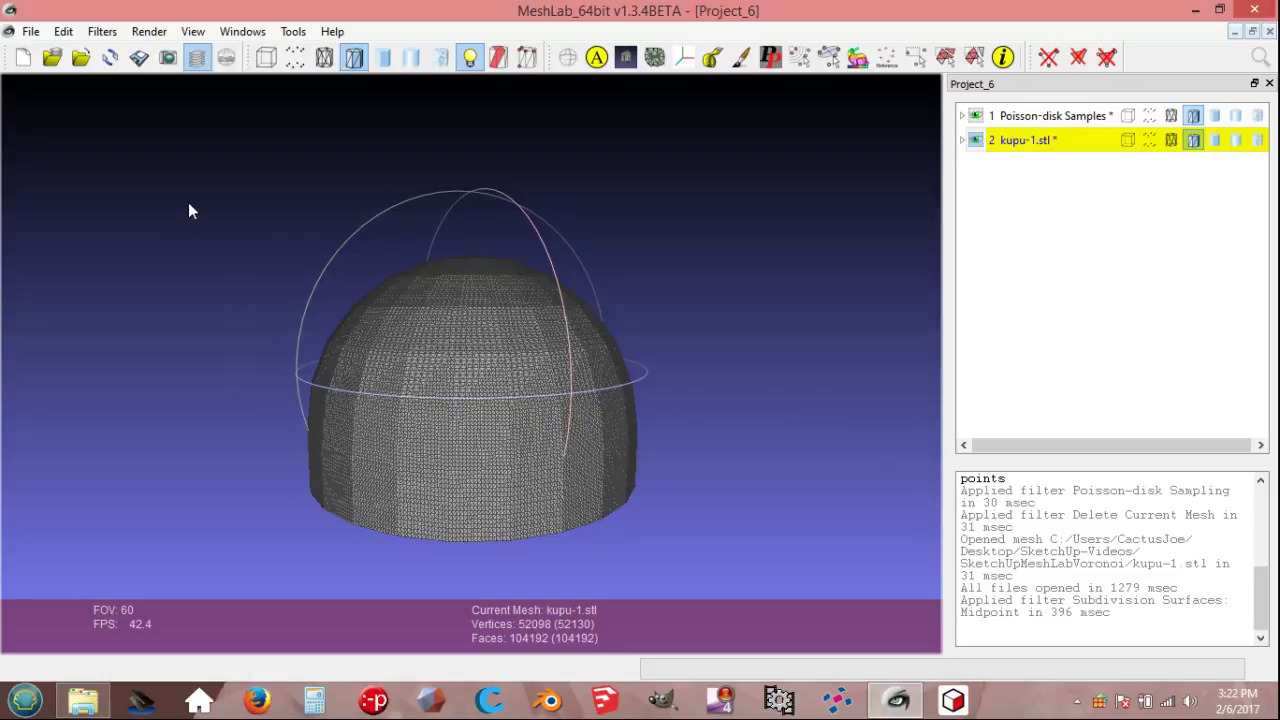
Step: Apply Voronoi Vertex Coloring from the Poisson-disk samples with BackDistance for red cell borders
{"action": "left_click", "coordinate": [102, 31]}
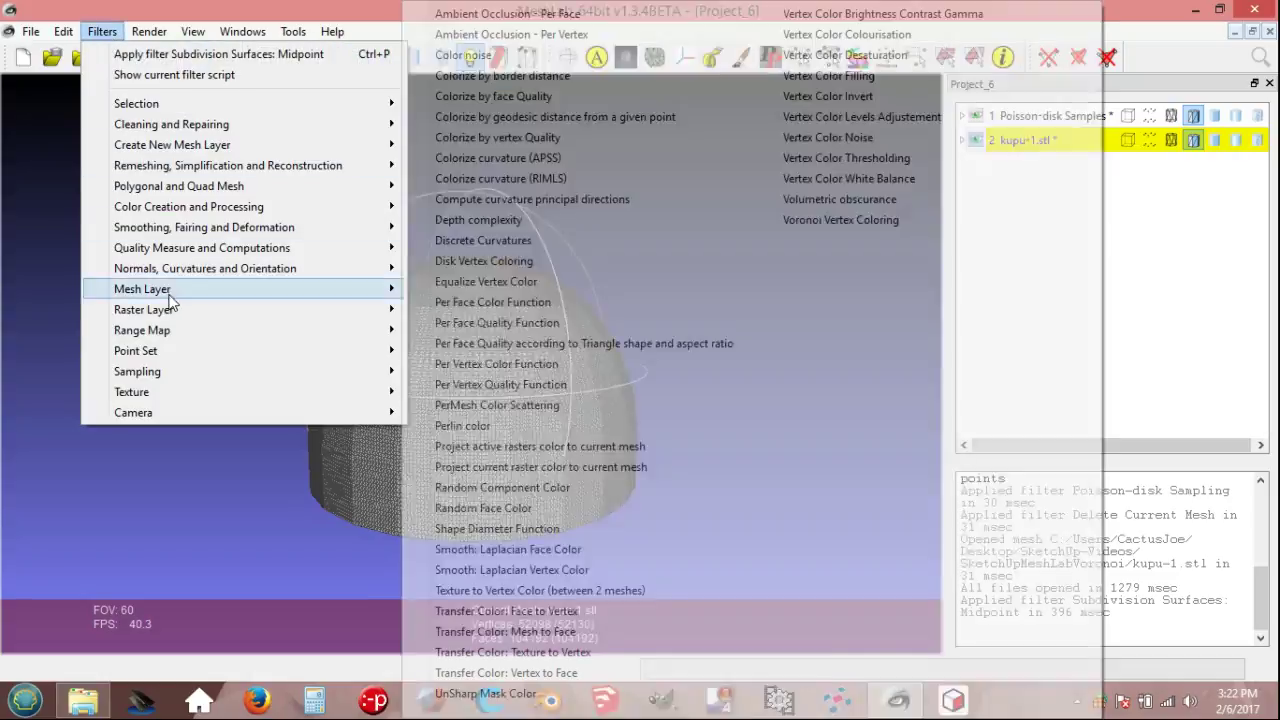
{"action": "mouse_move", "coordinate": [200, 371]}
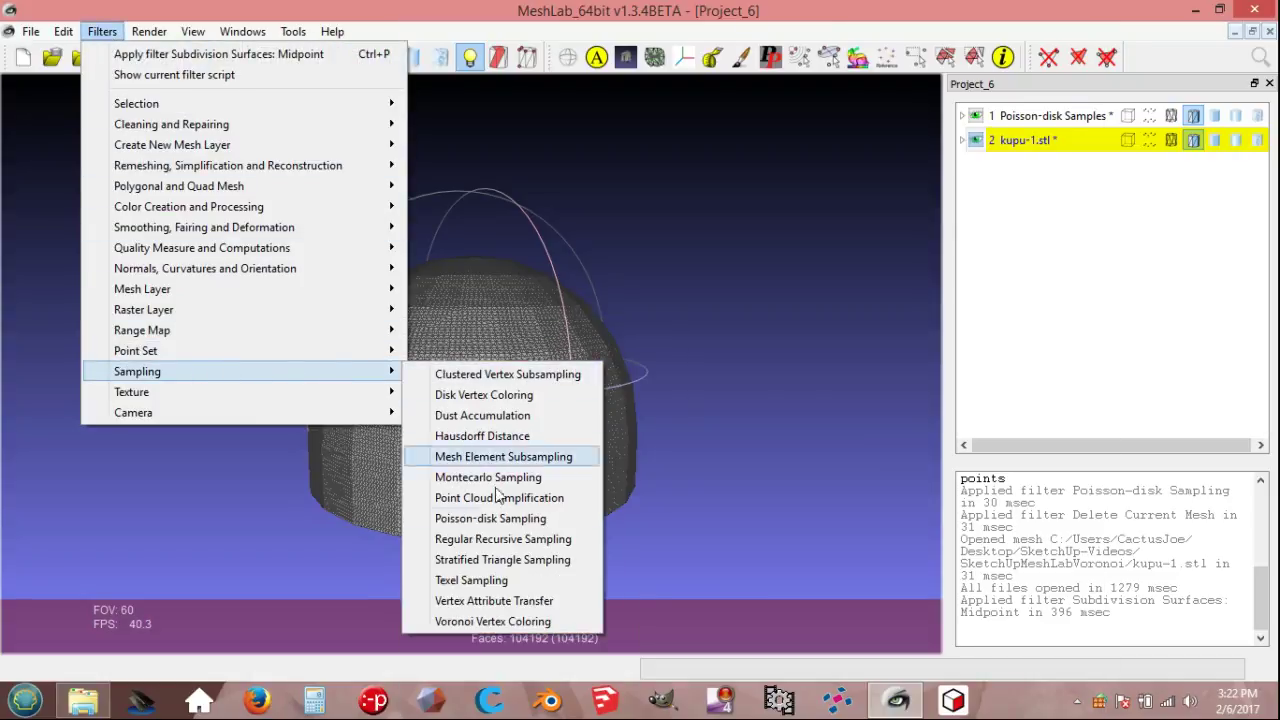
{"action": "left_click", "coordinate": [517, 622]}
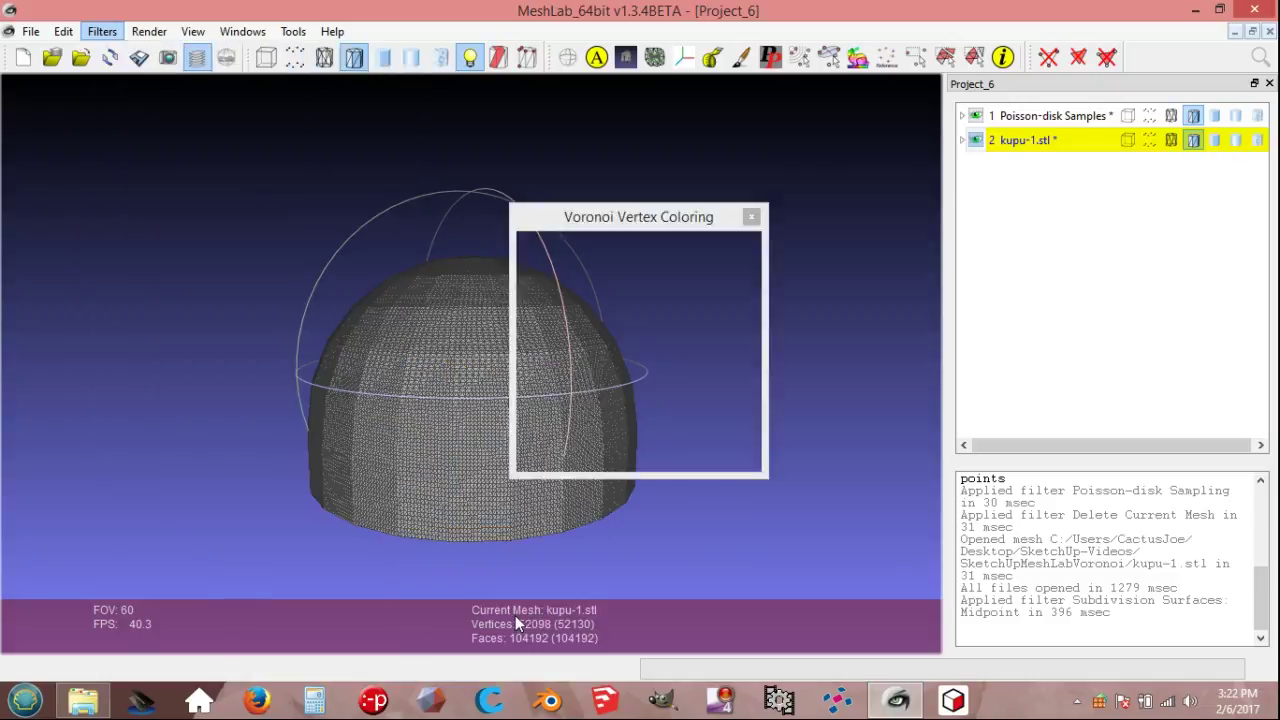
{"action": "left_click", "coordinate": [532, 402]}
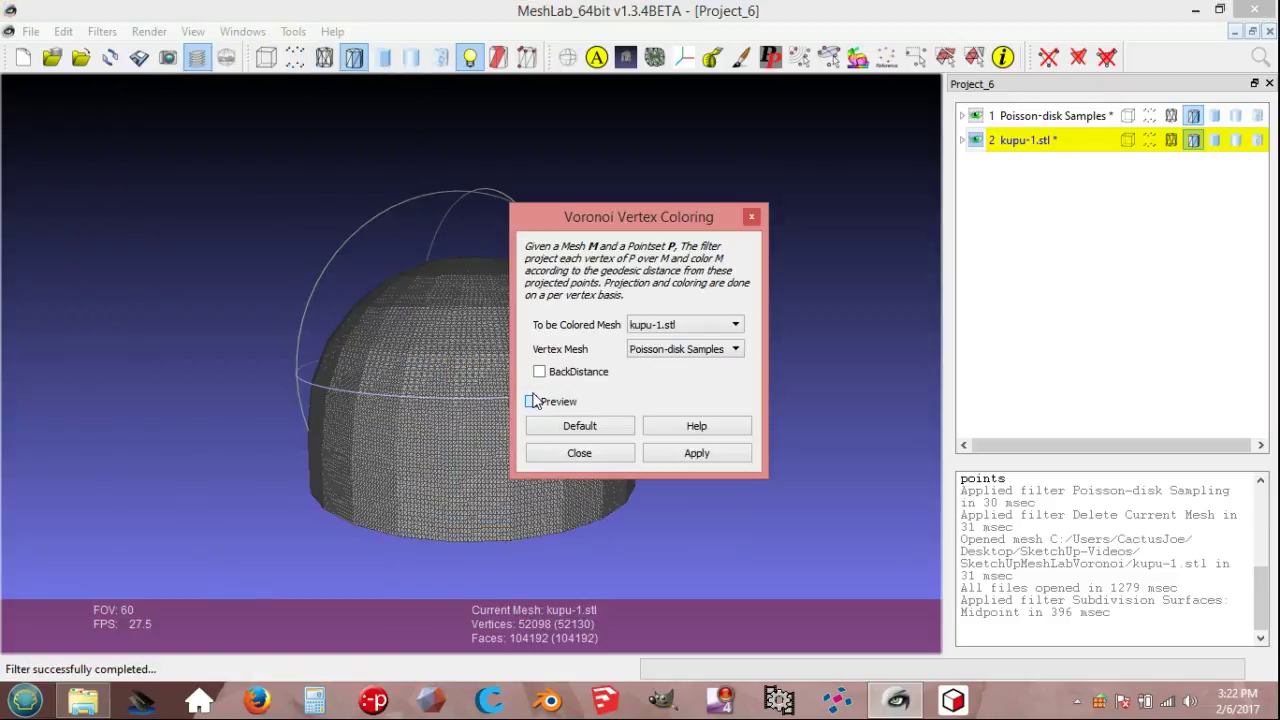
{"action": "left_click", "coordinate": [590, 370]}
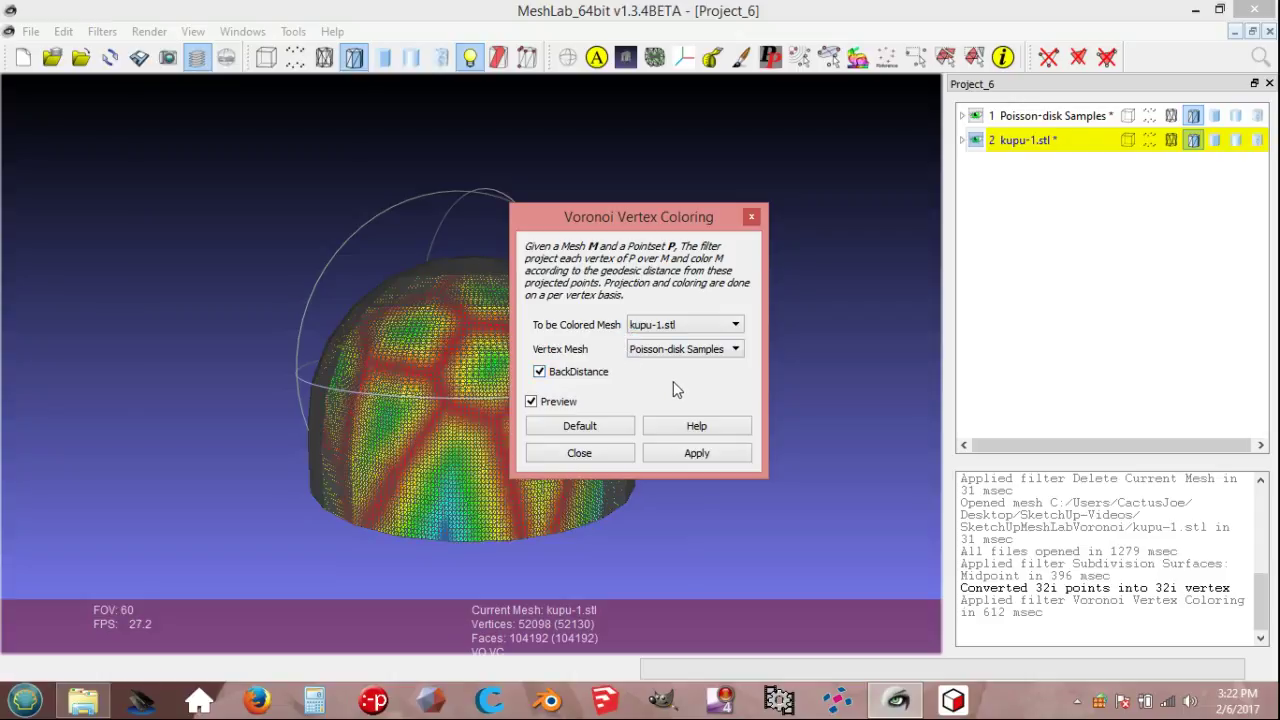
{"action": "left_click", "coordinate": [680, 455]}
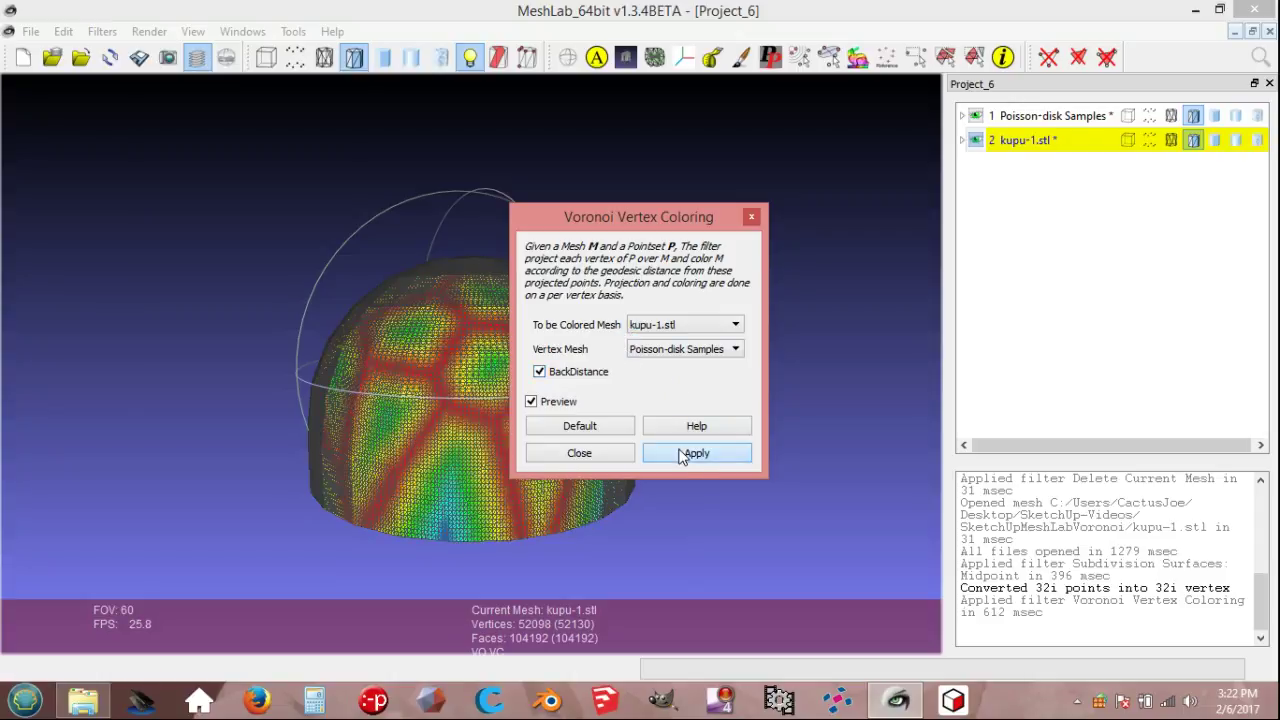
{"action": "left_click", "coordinate": [606, 453]}
{"action": "scroll", "coordinate": [565, 400], "scroll_direction": "down", "scroll_amount": 3}
{"action": "scroll", "coordinate": [565, 400], "scroll_direction": "up", "scroll_amount": 6}
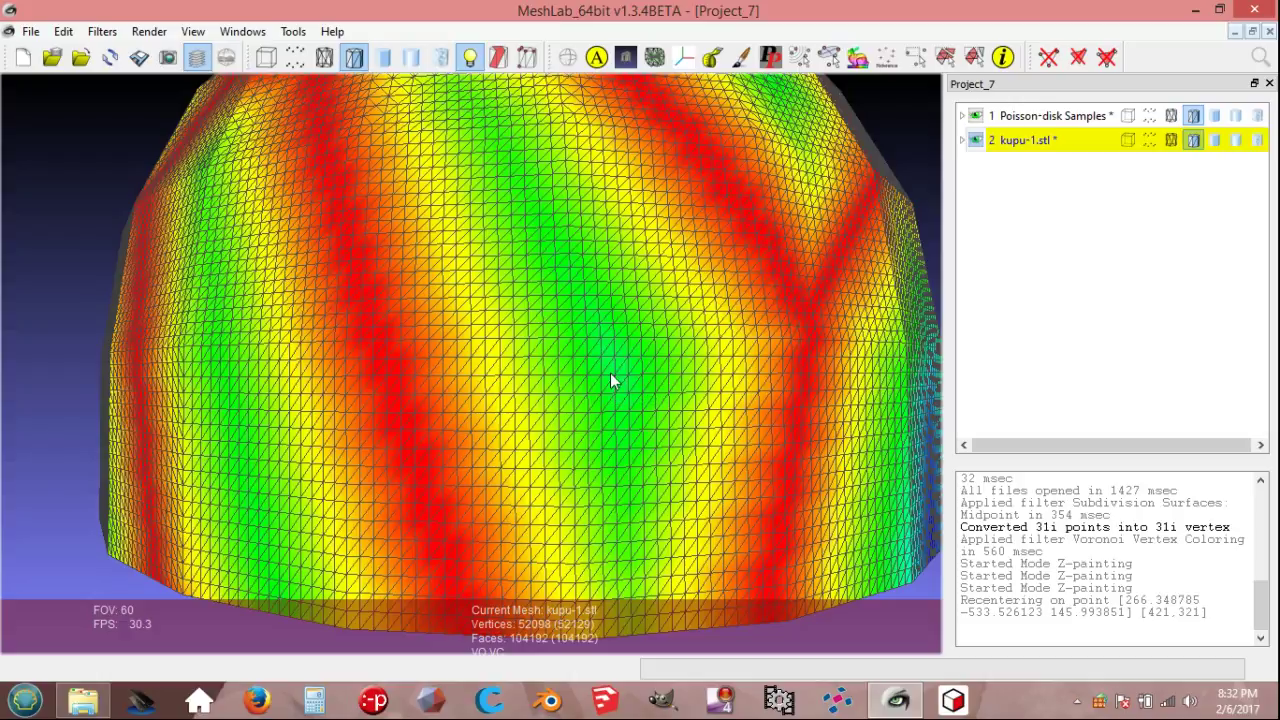
Step: Start Z-painting with pure red (#ff0000) as the paint colour
{"action": "left_click", "coordinate": [741, 58]}
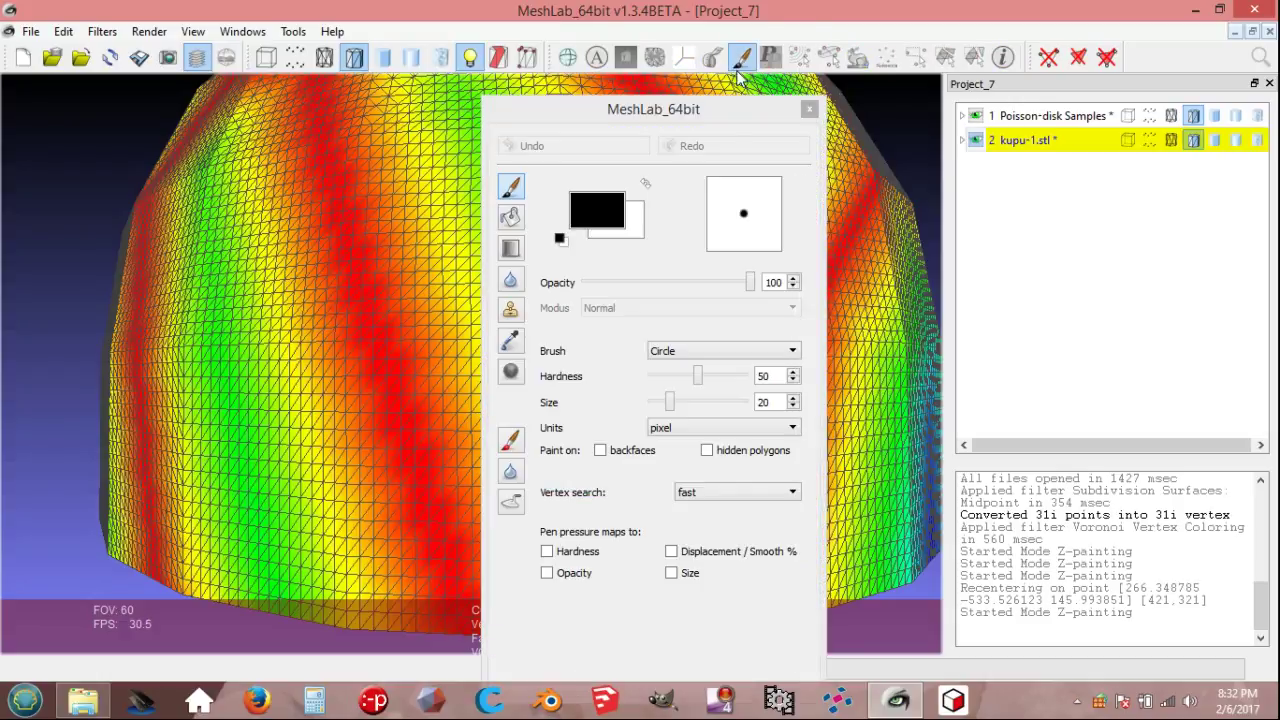
{"action": "left_click", "coordinate": [603, 211]}
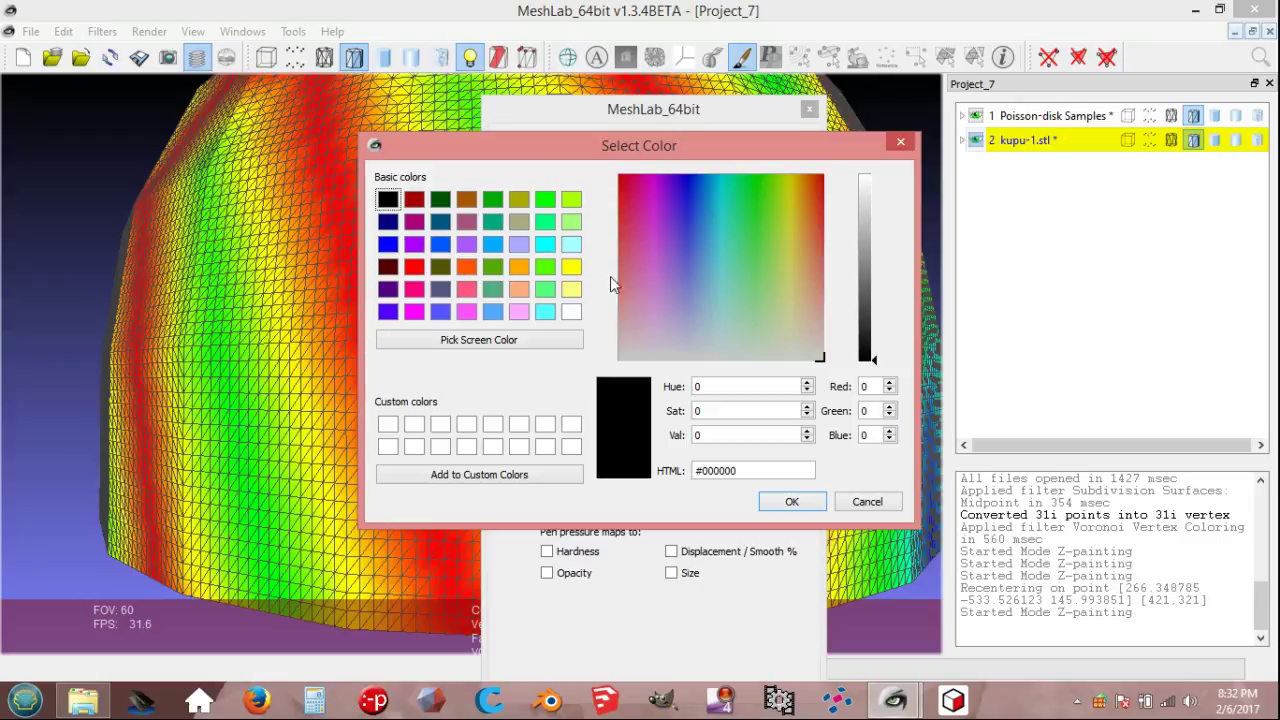
{"action": "left_click", "coordinate": [414, 267]}
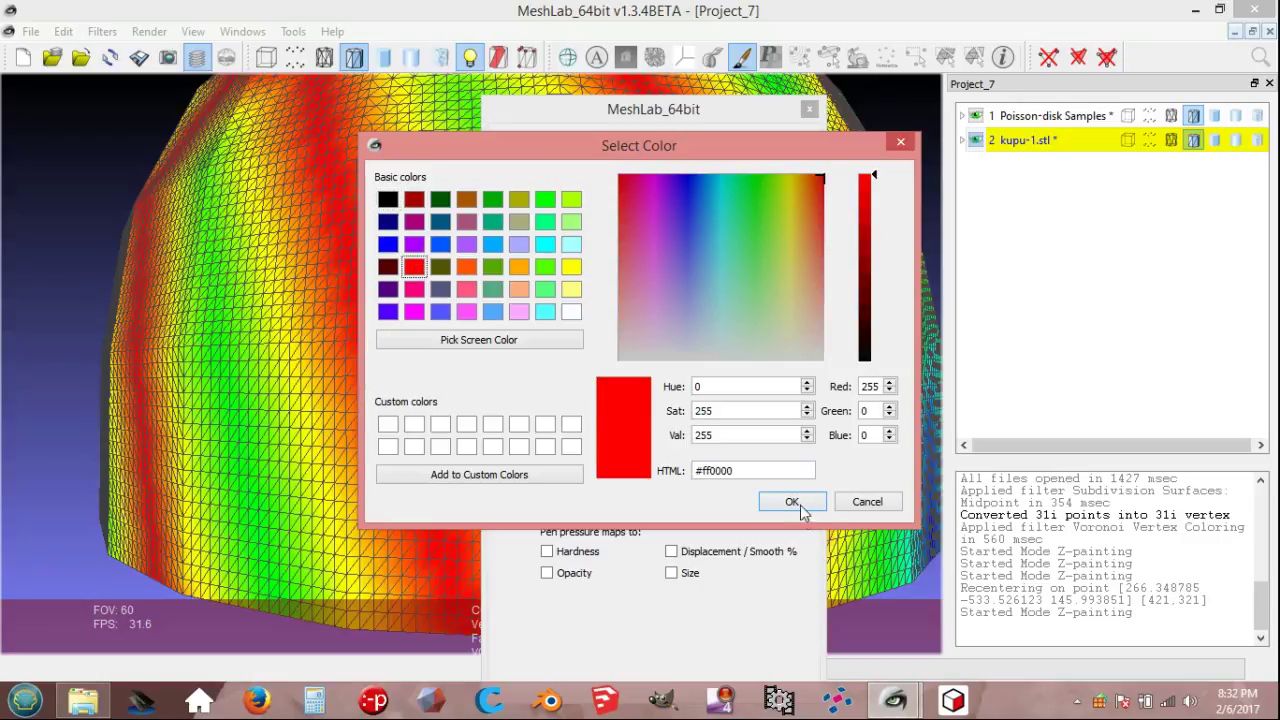
{"action": "left_click", "coordinate": [798, 500]}
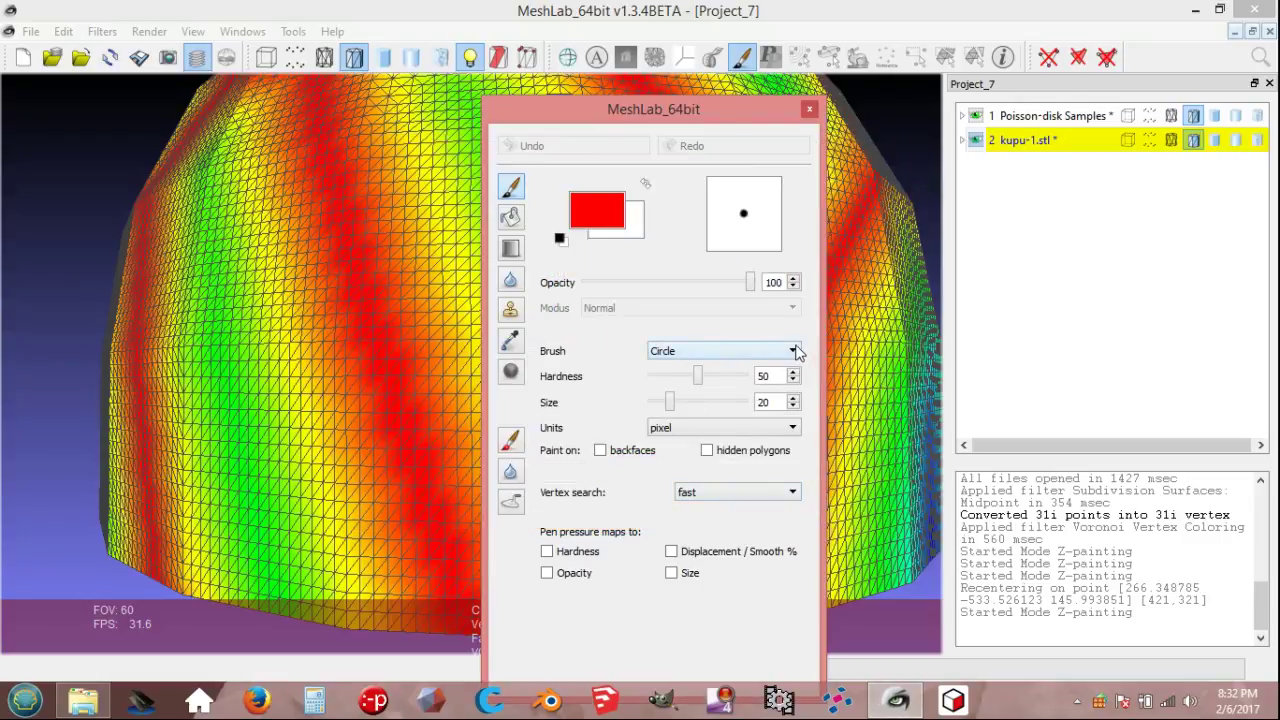
Step: Make the brush square with hardness 100 and size 100
{"action": "left_click", "coordinate": [792, 350]}
{"action": "left_click", "coordinate": [688, 378]}
{"action": "left_click_drag", "start_coordinate": [698, 383], "coordinate": [755, 388]}
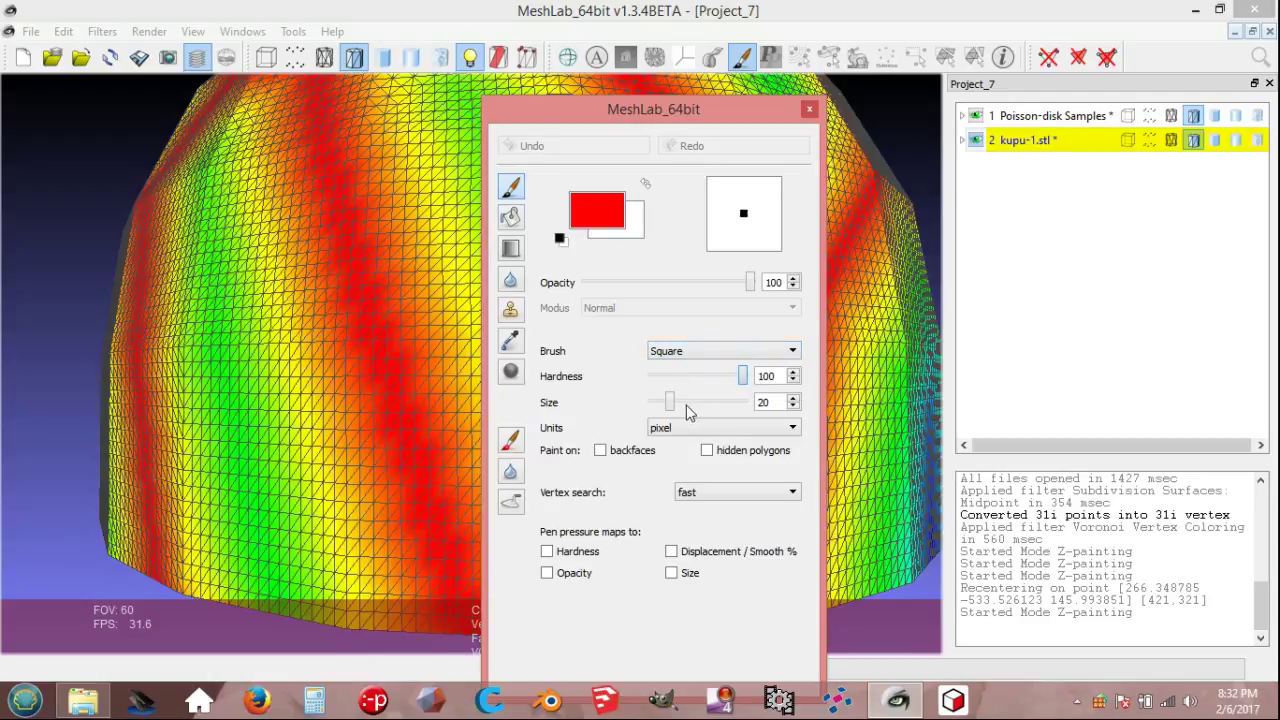
{"action": "left_click_drag", "start_coordinate": [669, 404], "coordinate": [745, 404]}
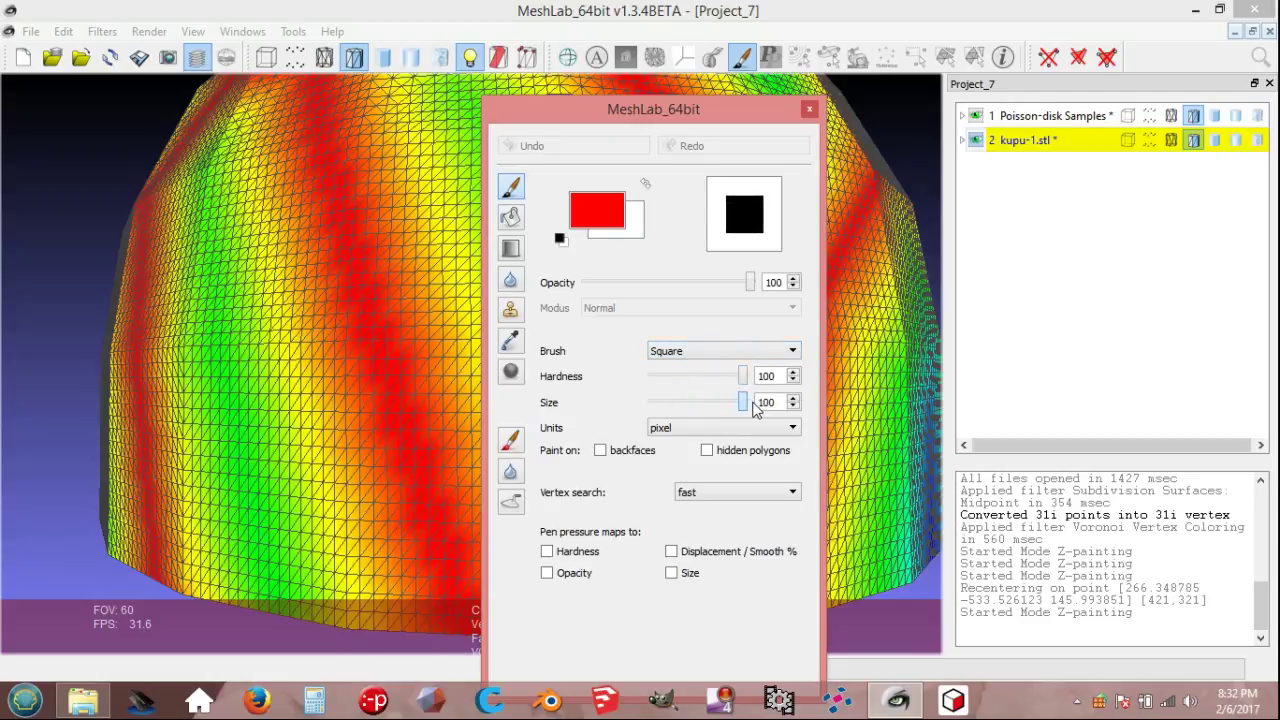
{"action": "left_click", "coordinate": [809, 108]}
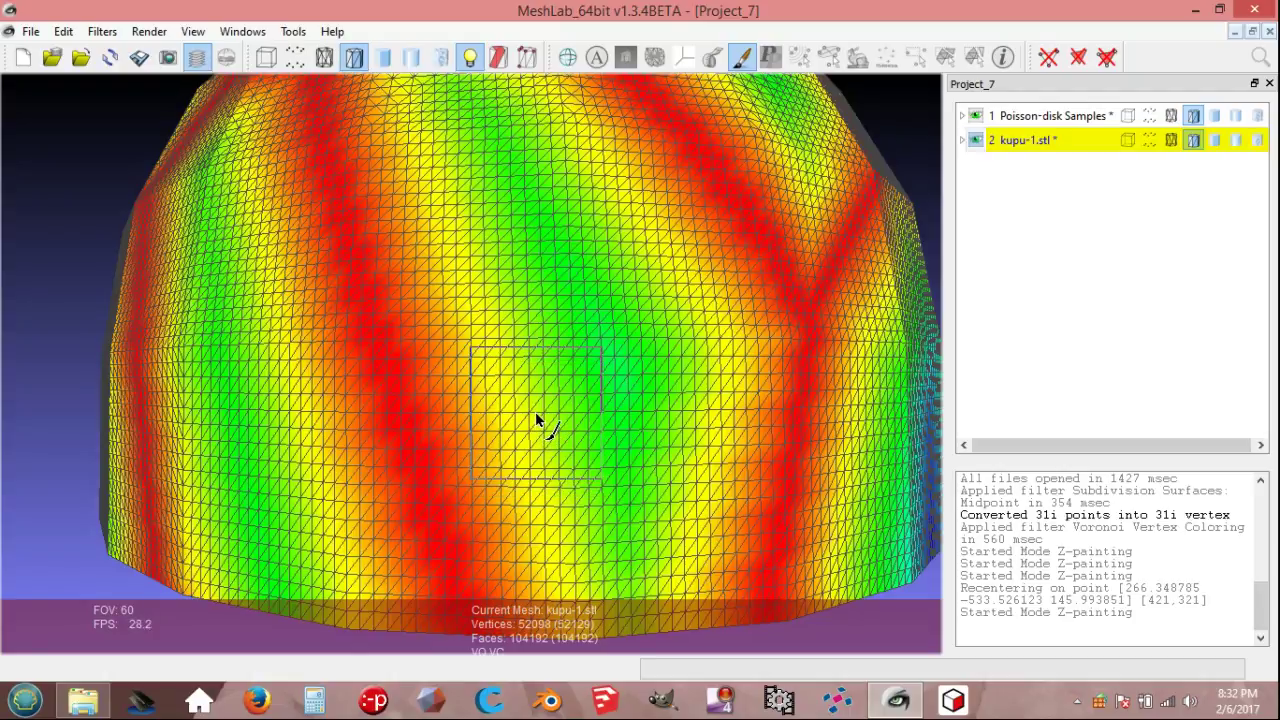
Step: Paint a solid red band around the dome's lower part and touch up the upper cells
{"action": "left_click", "coordinate": [535, 411]}
{"action": "left_click_drag", "start_coordinate": [625, 420], "coordinate": [691, 423]}
{"action": "mouse_move", "coordinate": [590, 507]}
{"action": "left_mouse_down"}
{"action": "mouse_move", "coordinate": [492, 505]}
{"action": "mouse_move", "coordinate": [498, 518]}
{"action": "mouse_move", "coordinate": [649, 502]}
{"action": "mouse_move", "coordinate": [740, 523]}
{"action": "mouse_move", "coordinate": [546, 538]}
{"action": "left_mouse_up"}
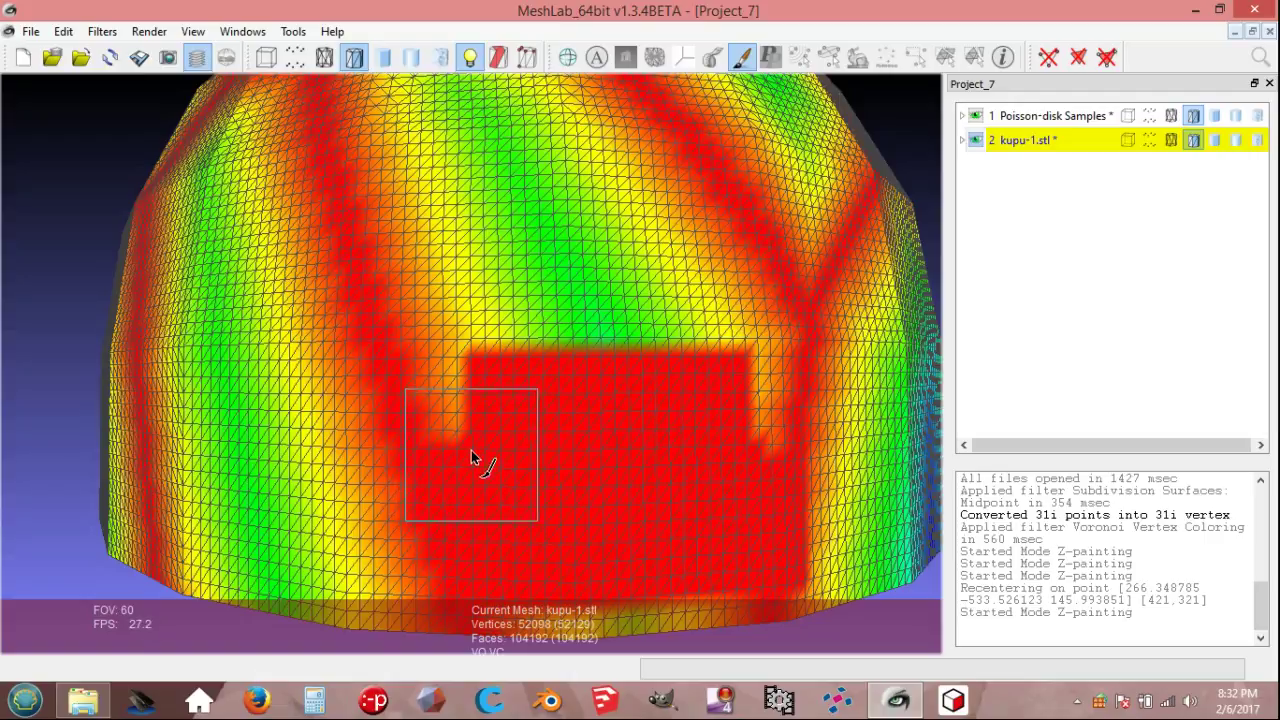
{"action": "mouse_move", "coordinate": [463, 443]}
{"action": "left_mouse_down"}
{"action": "mouse_move", "coordinate": [391, 584]}
{"action": "mouse_move", "coordinate": [337, 596]}
{"action": "mouse_move", "coordinate": [231, 583]}
{"action": "mouse_move", "coordinate": [119, 564]}
{"action": "mouse_move", "coordinate": [67, 533]}
{"action": "mouse_move", "coordinate": [200, 510]}
{"action": "mouse_move", "coordinate": [347, 516]}
{"action": "mouse_move", "coordinate": [674, 597]}
{"action": "mouse_move", "coordinate": [803, 588]}
{"action": "mouse_move", "coordinate": [862, 540]}
{"action": "left_mouse_up"}
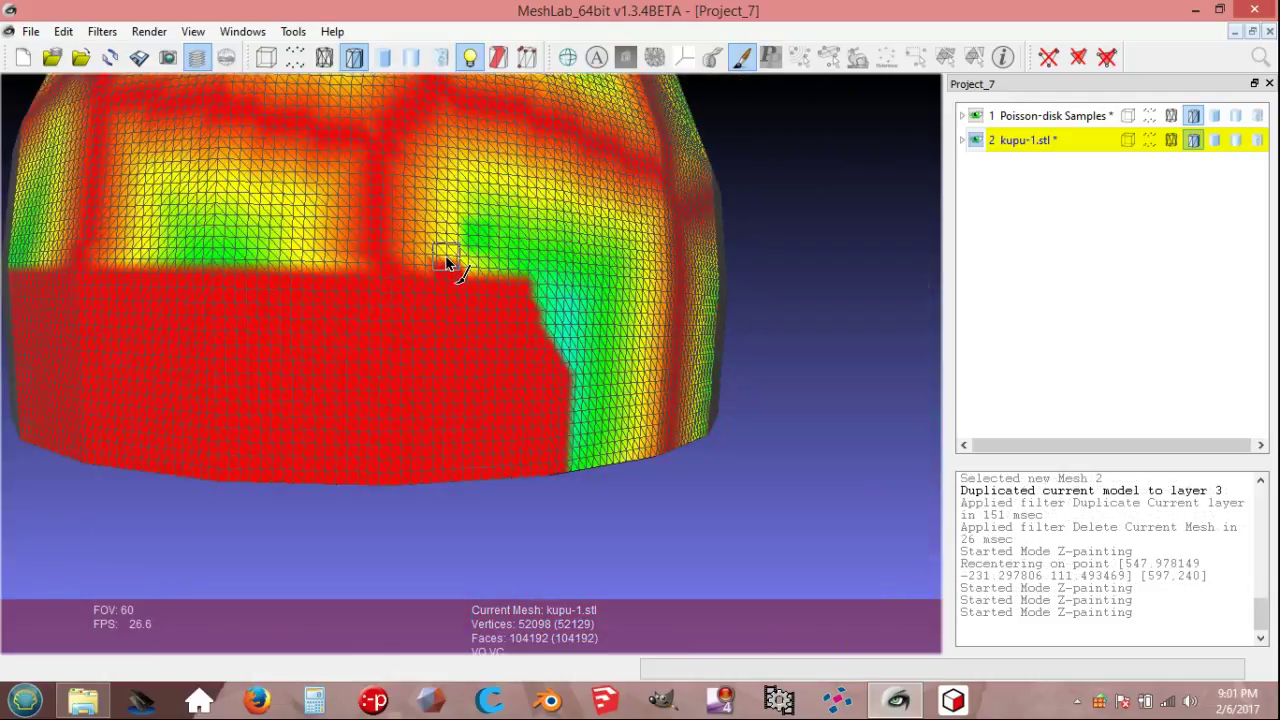
{"action": "left_click_drag", "start_coordinate": [447, 263], "coordinate": [523, 257]}
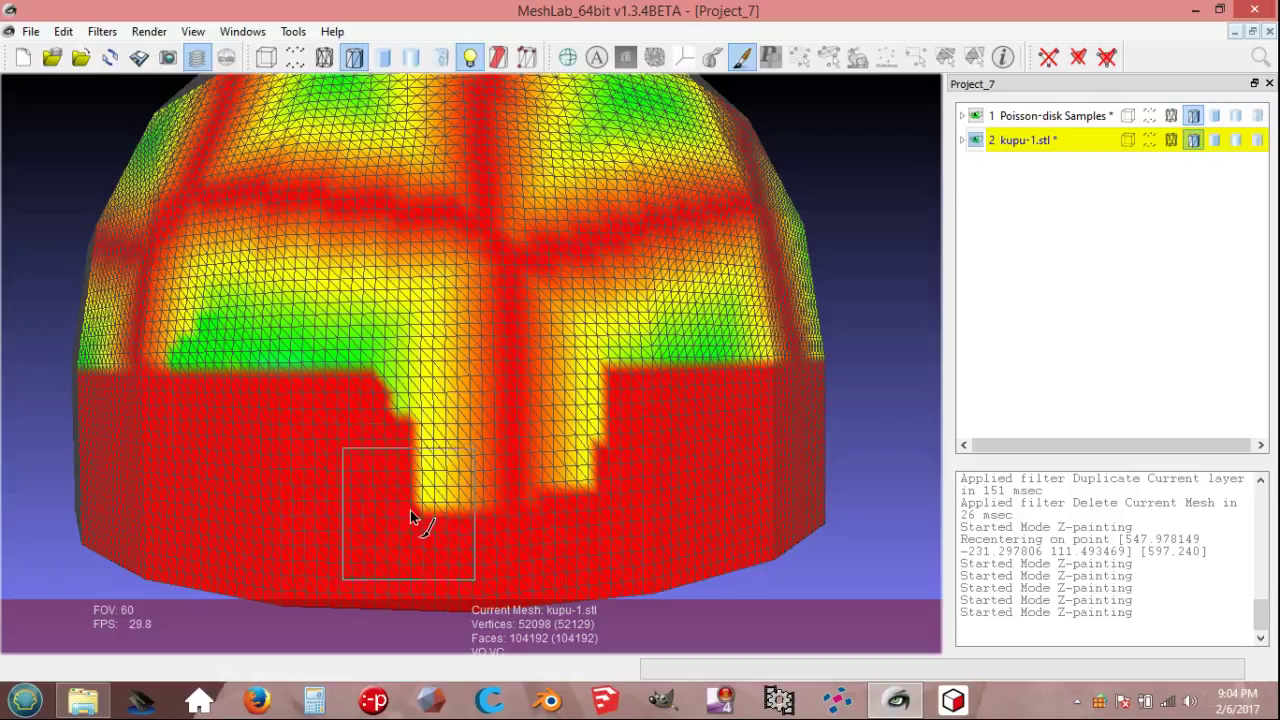
{"action": "mouse_move", "coordinate": [410, 510]}
{"action": "left_mouse_down"}
{"action": "mouse_move", "coordinate": [421, 440]}
{"action": "mouse_move", "coordinate": [552, 440]}
{"action": "left_mouse_up"}
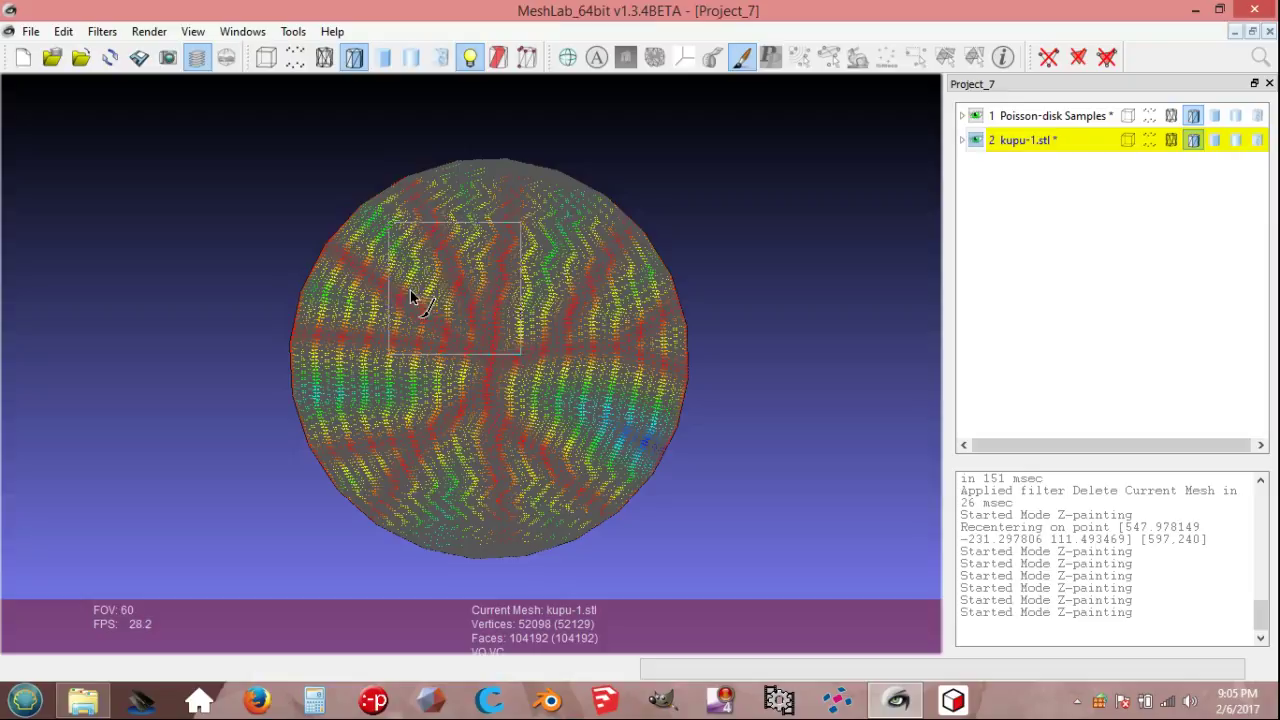
{"action": "mouse_move", "coordinate": [410, 295]}
{"action": "left_mouse_down"}
{"action": "mouse_move", "coordinate": [358, 284]}
{"action": "mouse_move", "coordinate": [390, 240]}
{"action": "mouse_move", "coordinate": [456, 219]}
{"action": "mouse_move", "coordinate": [571, 235]}
{"action": "mouse_move", "coordinate": [624, 274]}
{"action": "mouse_move", "coordinate": [615, 311]}
{"action": "mouse_move", "coordinate": [339, 358]}
{"action": "mouse_move", "coordinate": [323, 375]}
{"action": "mouse_move", "coordinate": [322, 402]}
{"action": "mouse_move", "coordinate": [360, 460]}
{"action": "mouse_move", "coordinate": [422, 518]}
{"action": "mouse_move", "coordinate": [566, 523]}
{"action": "left_mouse_up"}
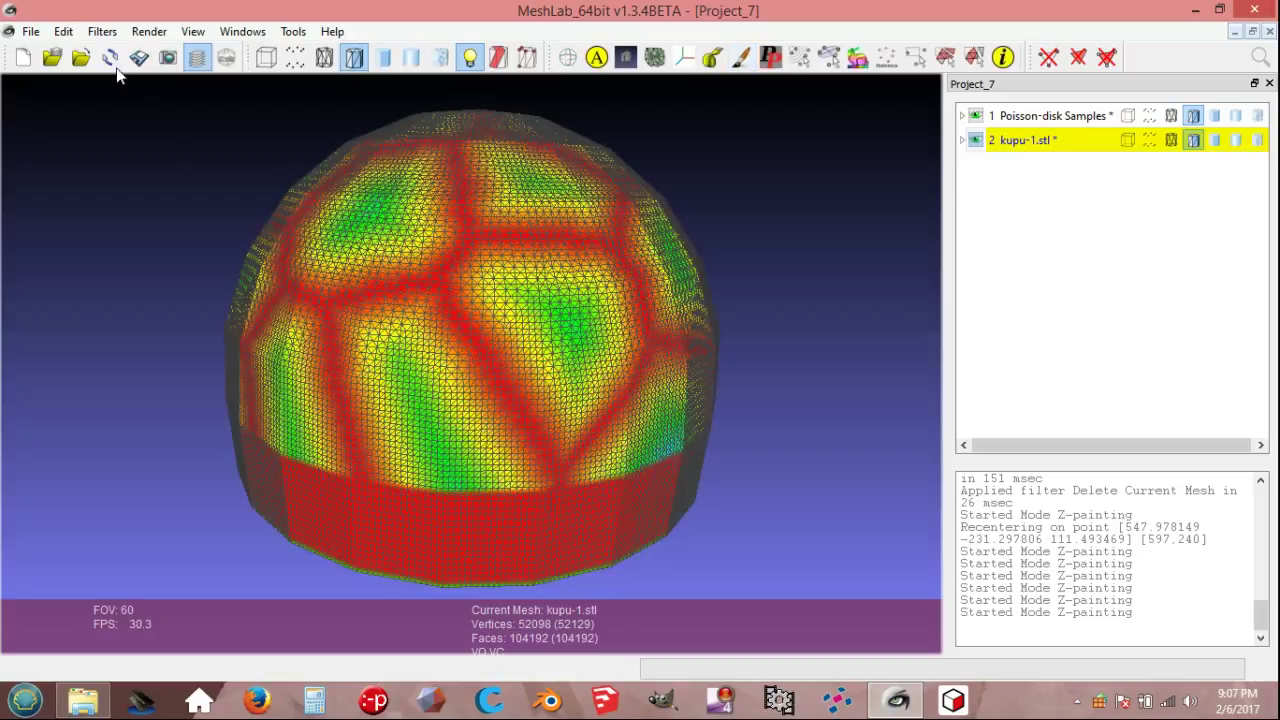
Step: In Select Faces by Color, pick pure red (#ff0000) as the colour to match
{"action": "left_click", "coordinate": [102, 31]}
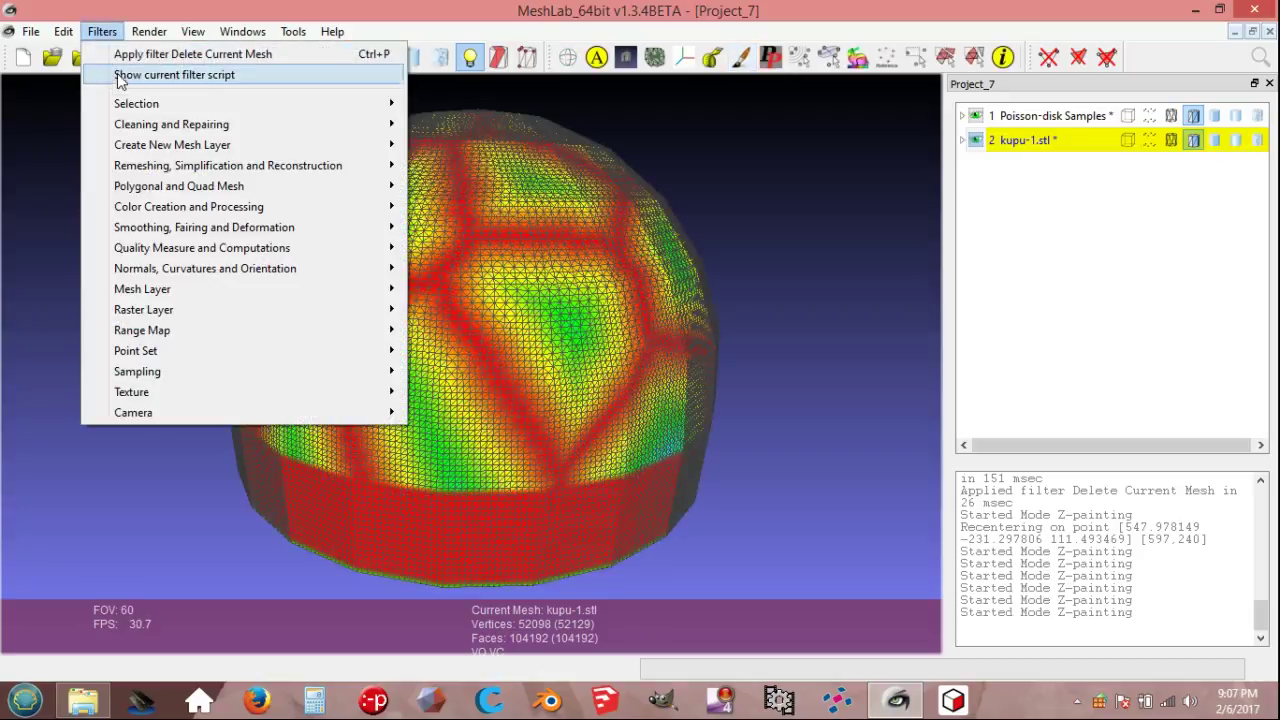
{"action": "mouse_move", "coordinate": [141, 109]}
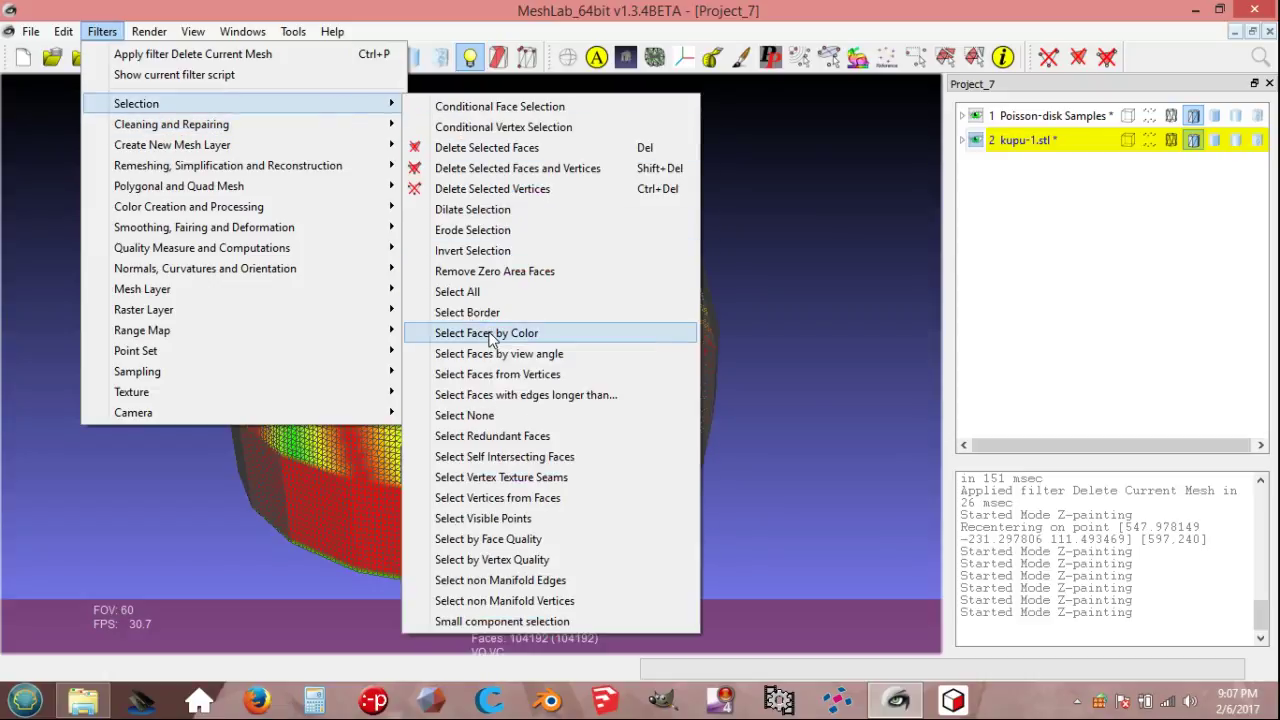
{"action": "left_click", "coordinate": [490, 336]}
{"action": "left_click", "coordinate": [741, 262]}
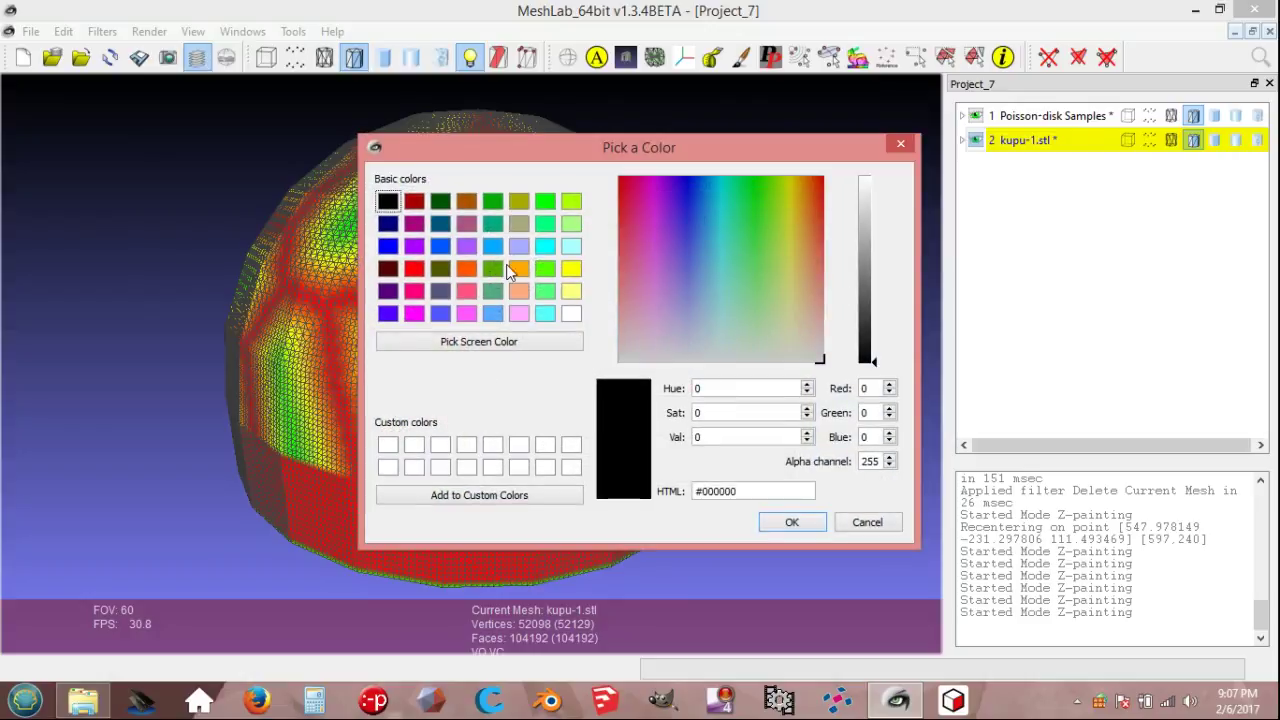
{"action": "left_click", "coordinate": [418, 272]}
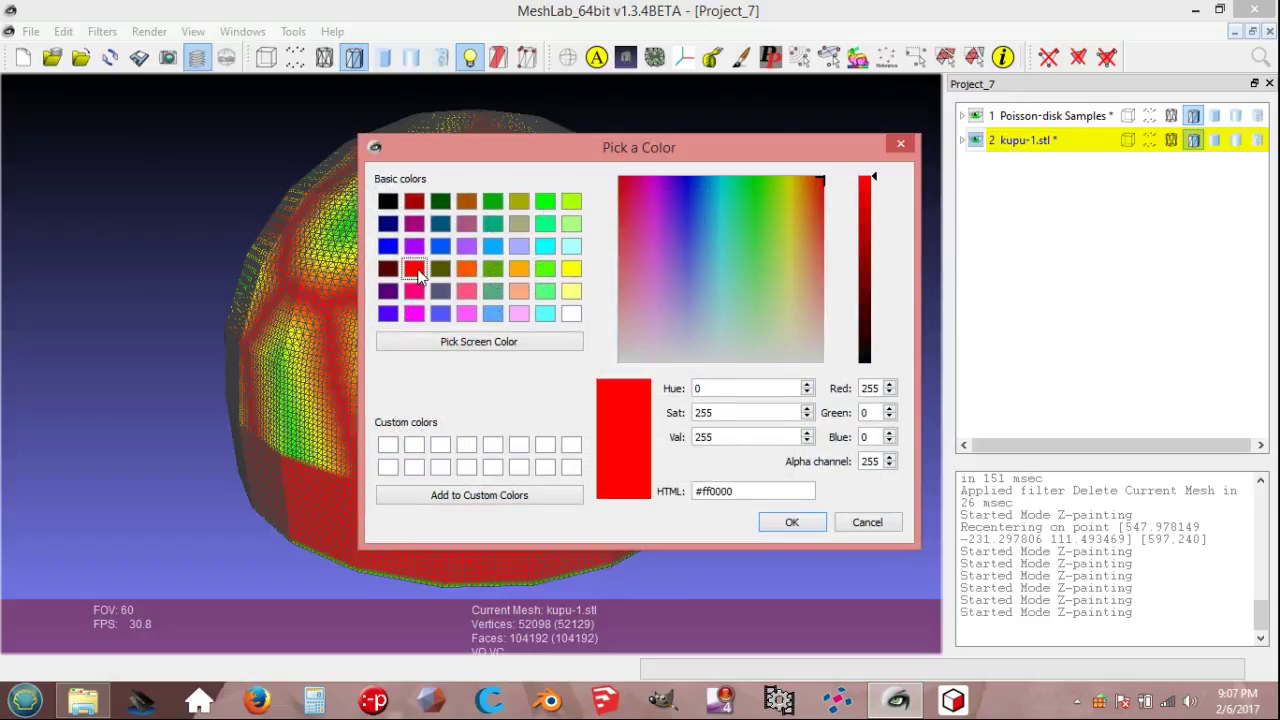
{"action": "left_click", "coordinate": [808, 523]}
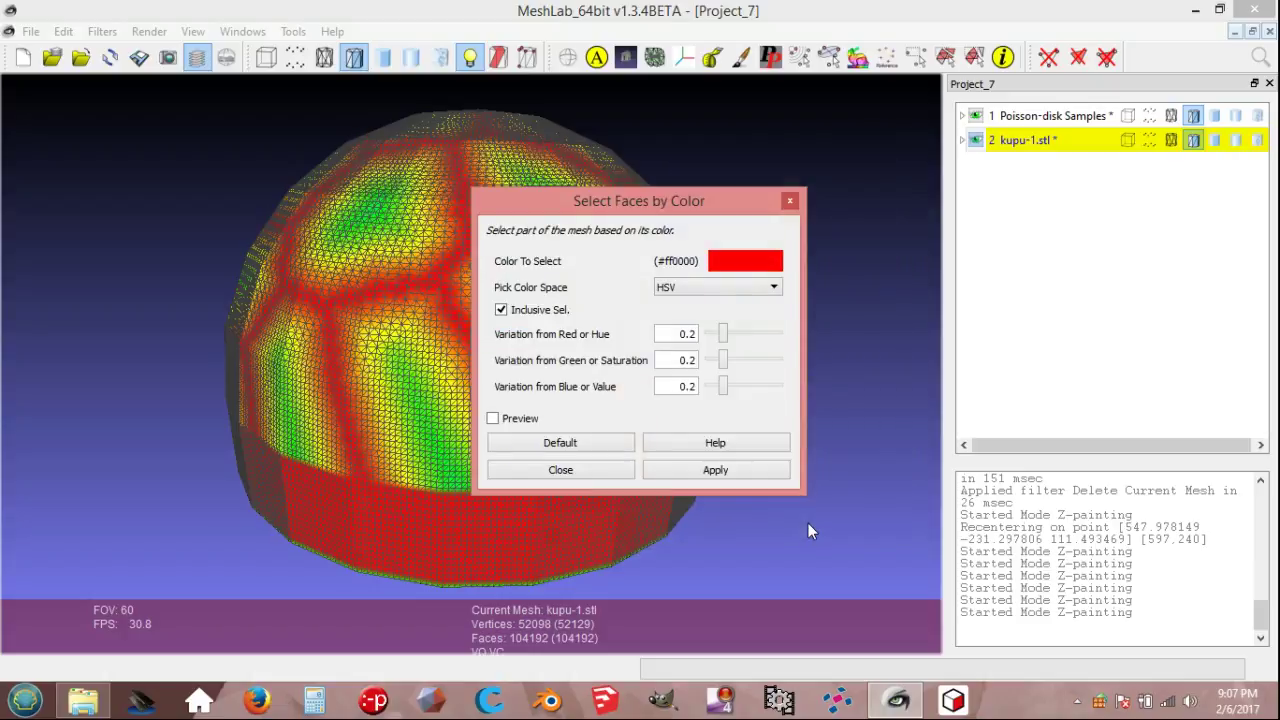
Step: Lower the hue variation to 0.11 and apply, selecting the 36980 red faces
{"action": "left_click", "coordinate": [492, 419]}
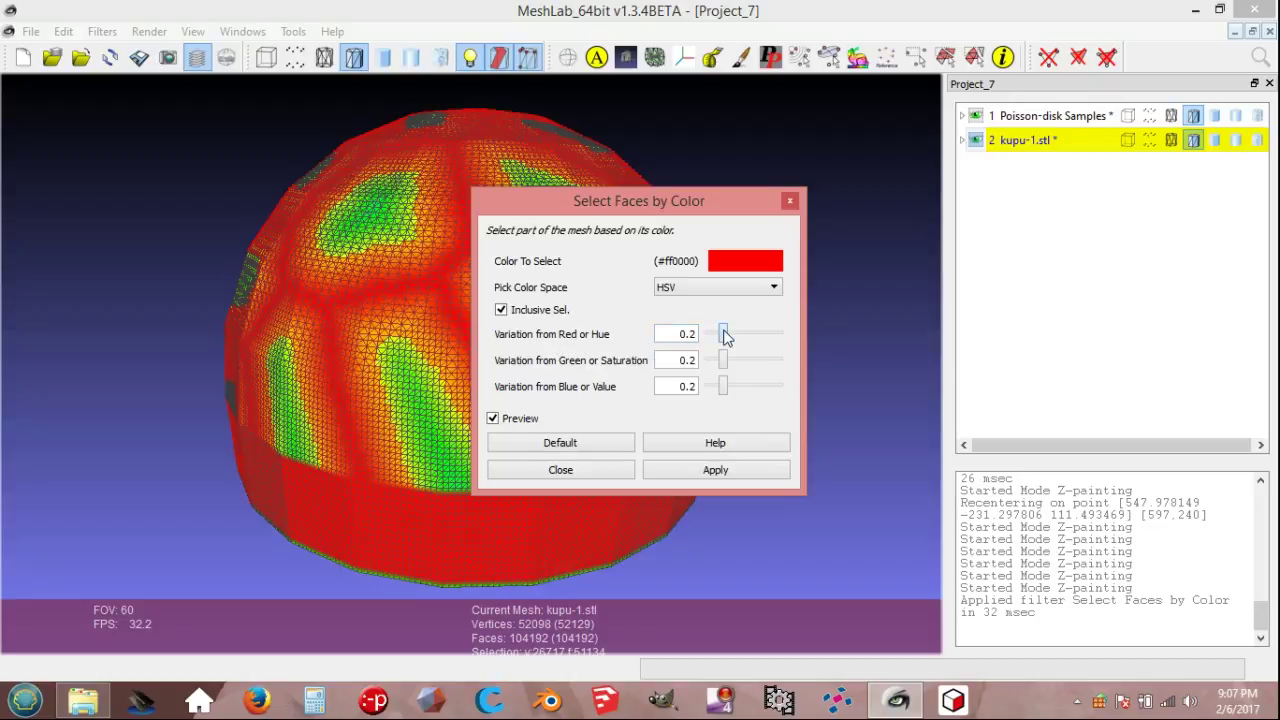
{"action": "scroll", "coordinate": [725, 336], "scroll_direction": "down", "scroll_amount": 1}
{"action": "scroll", "coordinate": [724, 337], "scroll_direction": "down", "scroll_amount": 4}
{"action": "scroll", "coordinate": [720, 337], "scroll_direction": "down", "scroll_amount": 4}
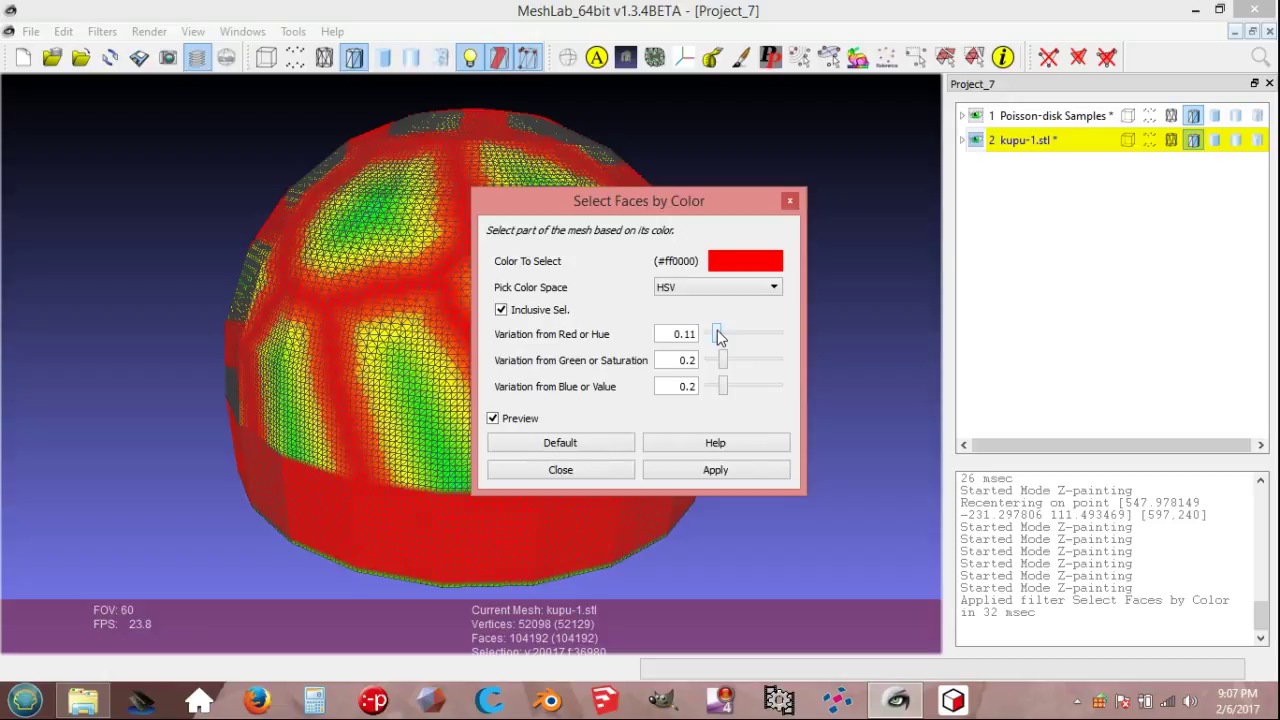
{"action": "left_click", "coordinate": [698, 471]}
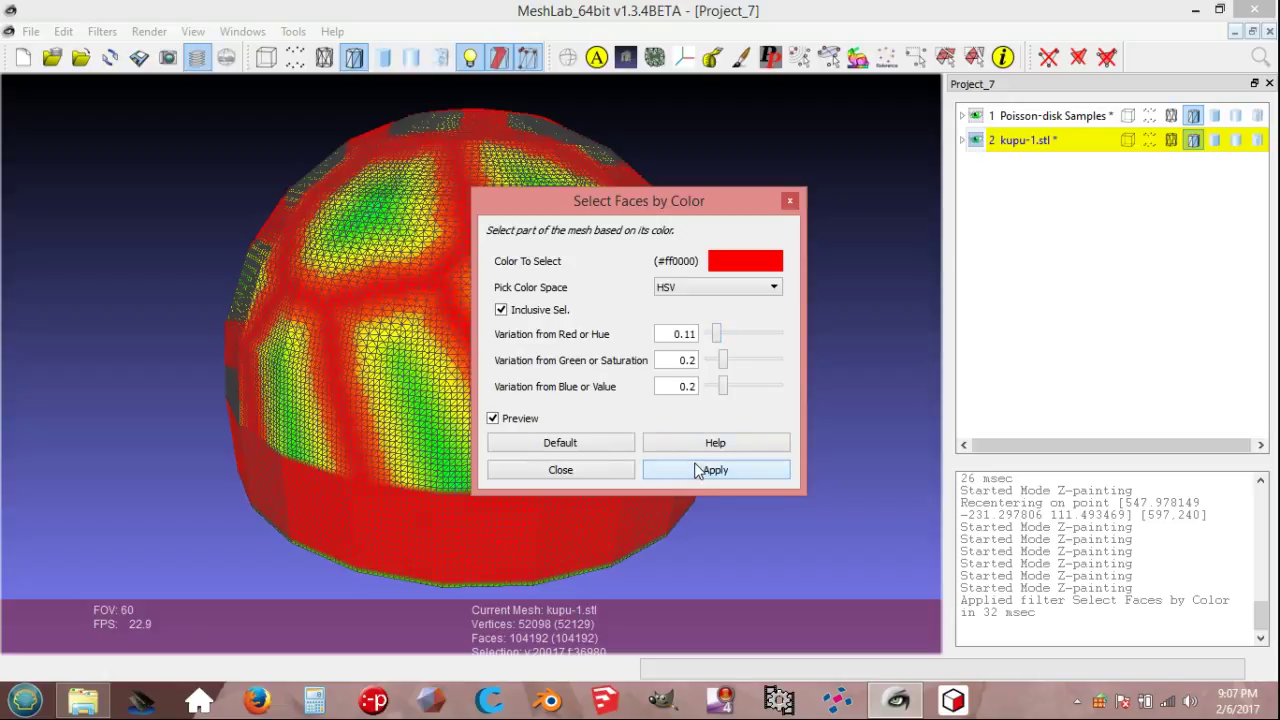
{"action": "left_click", "coordinate": [561, 470]}
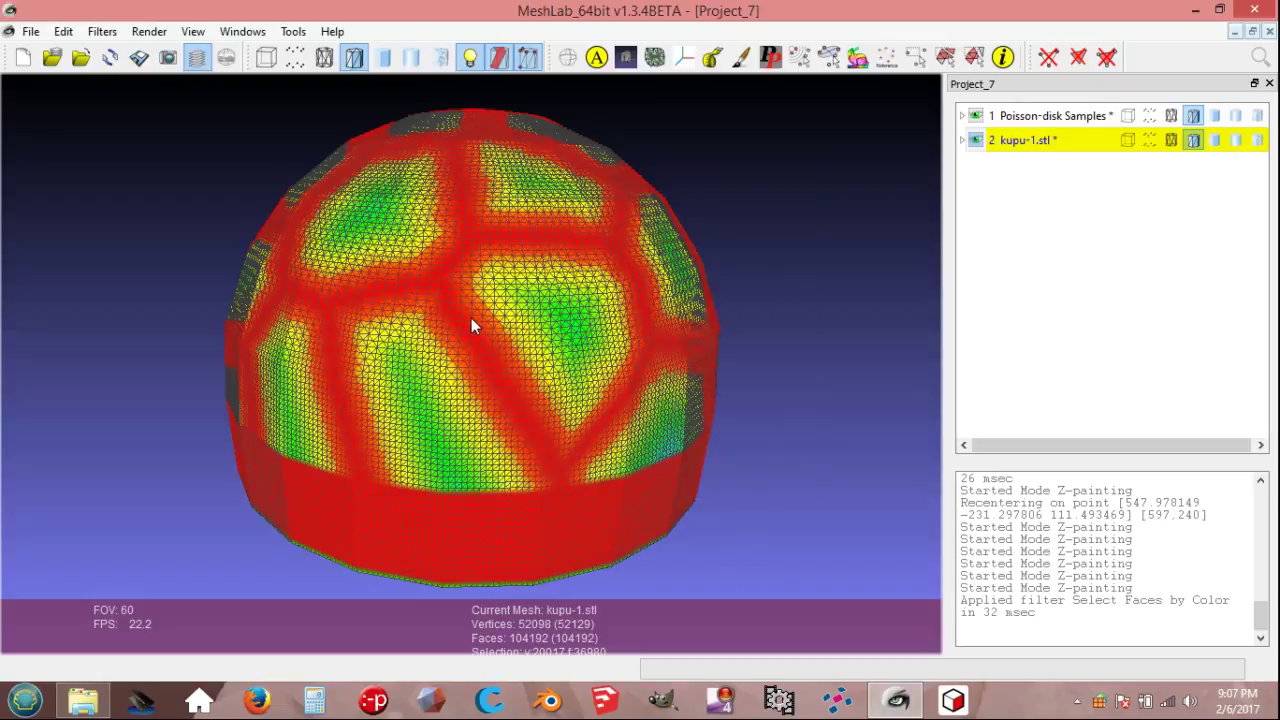
{"action": "left_click", "coordinate": [102, 31]}
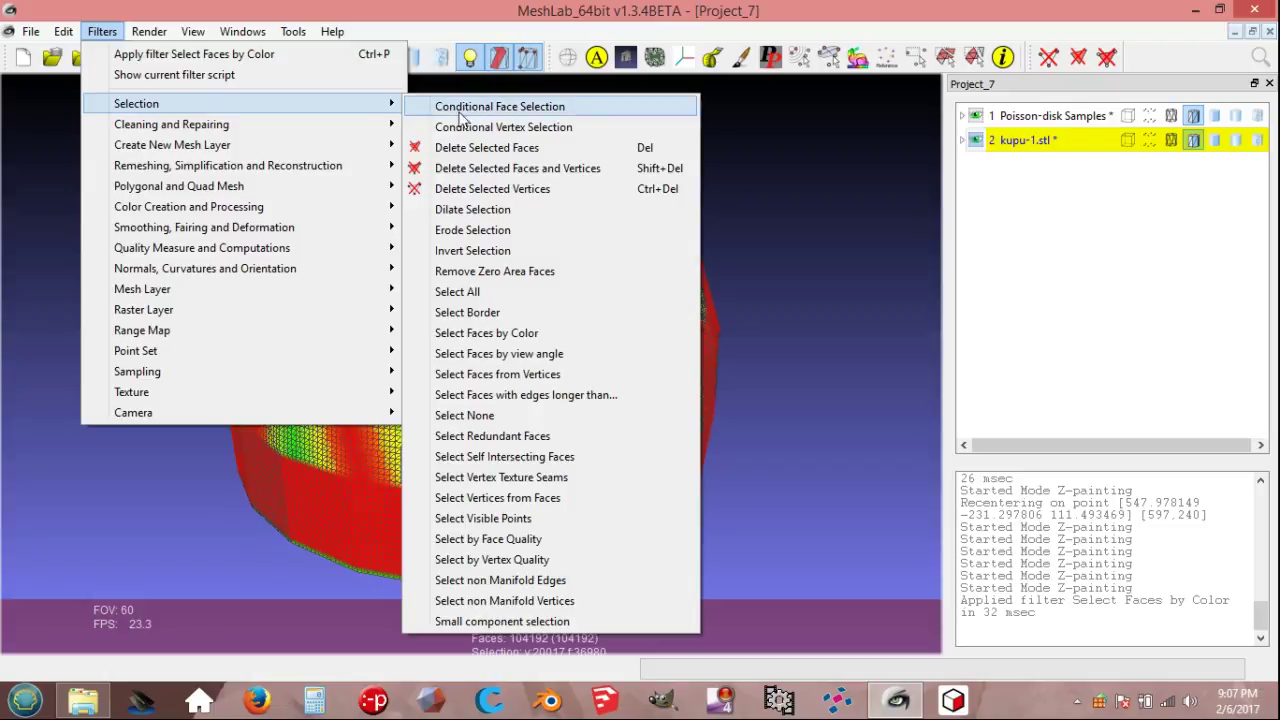
Step: Invert the selection and delete the non-red faces, leaving only the red ribs and base band
{"action": "left_click", "coordinate": [479, 252]}
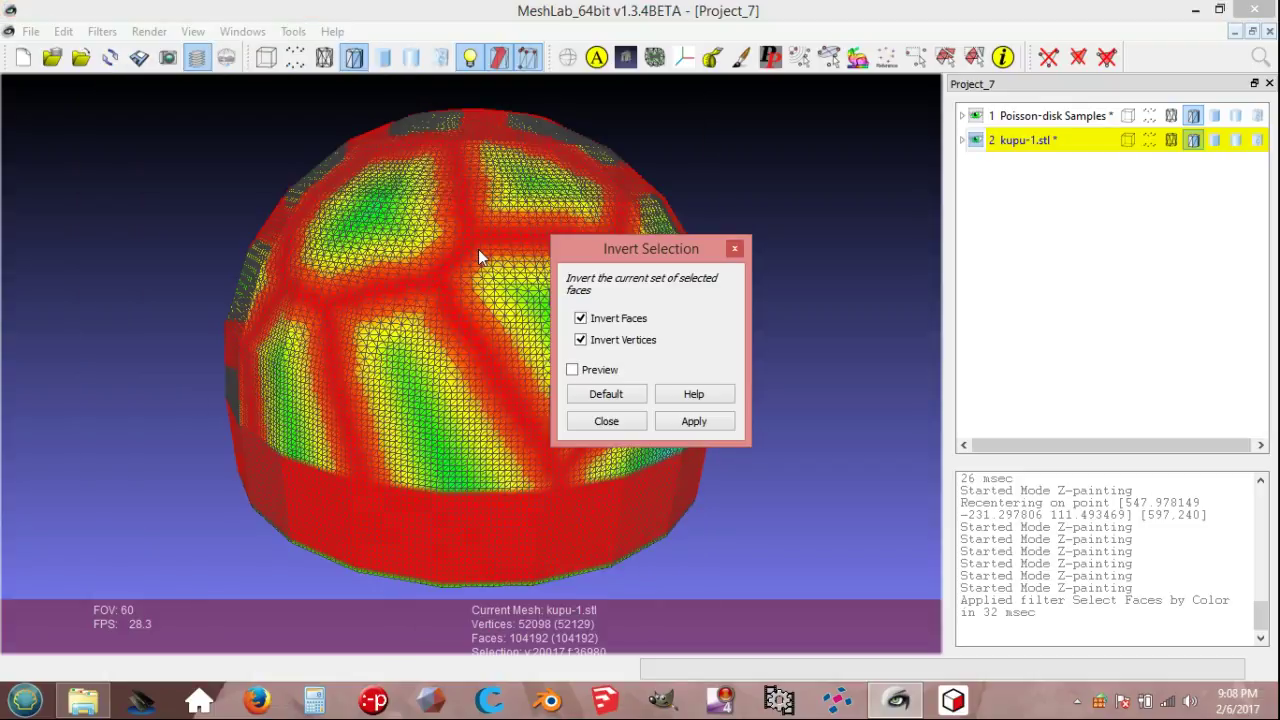
{"action": "left_click", "coordinate": [695, 423]}
{"action": "left_click", "coordinate": [615, 417]}
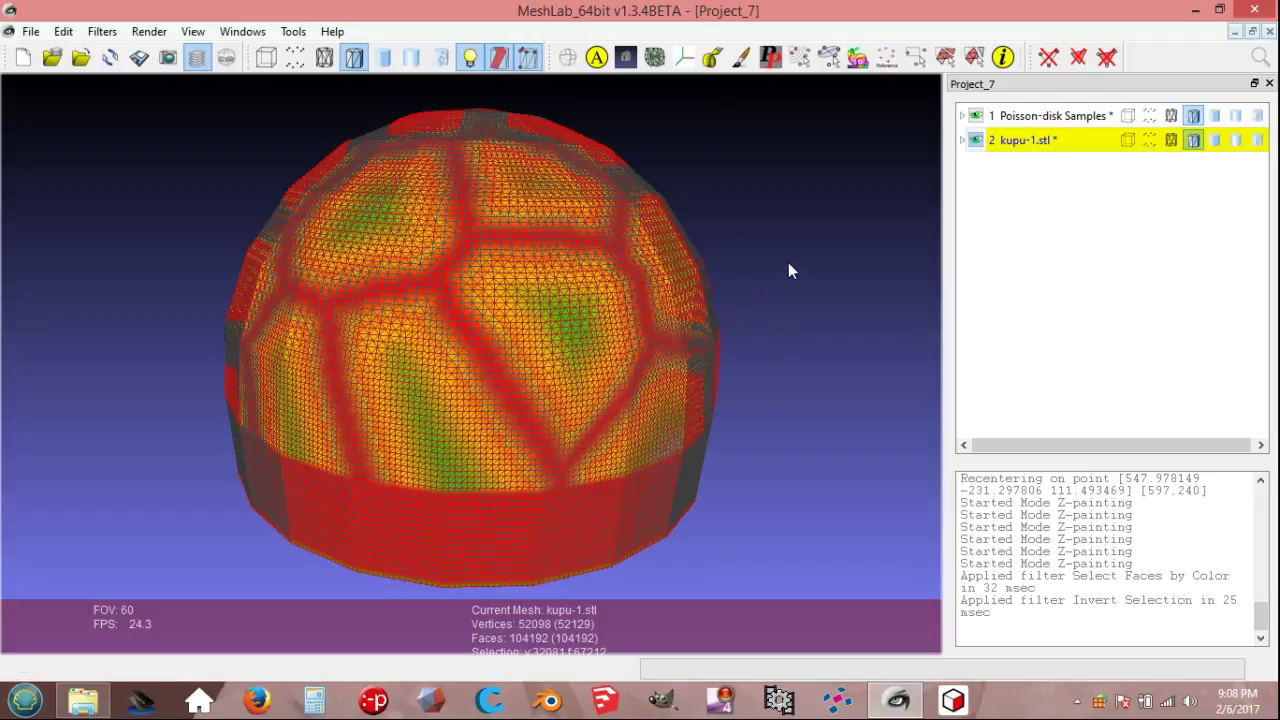
{"action": "left_click", "coordinate": [1107, 58]}
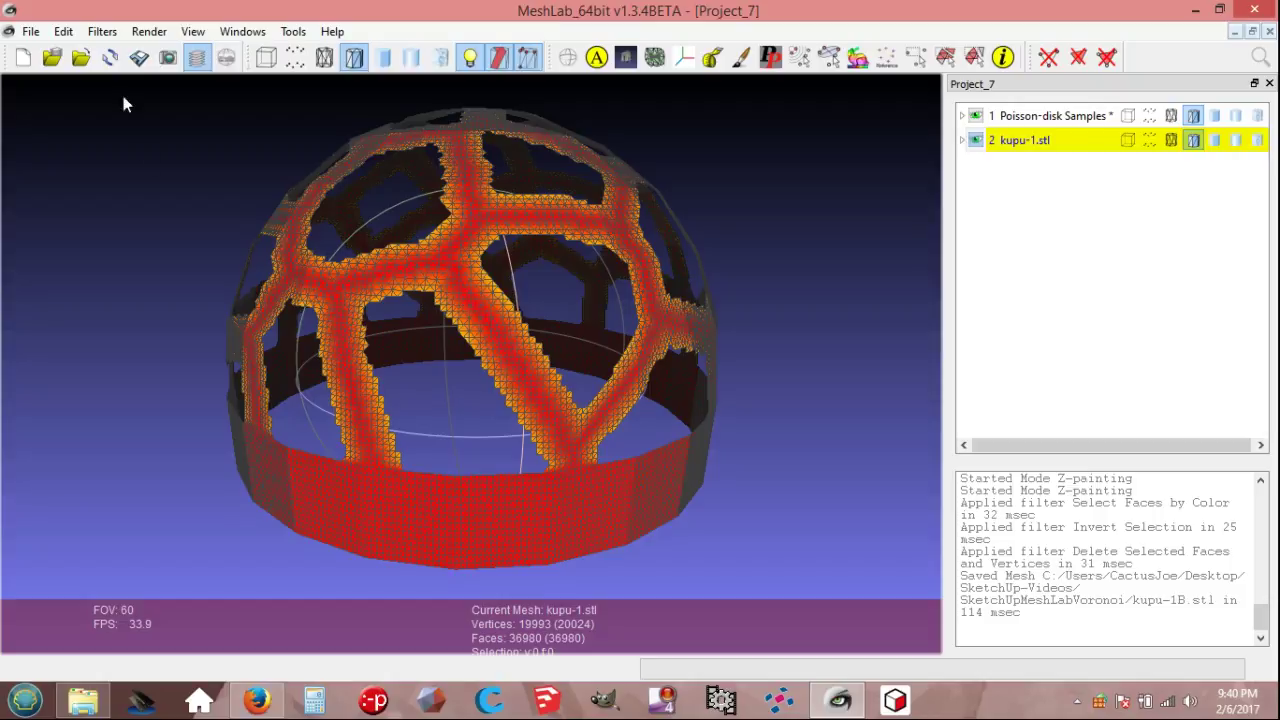
{"action": "left_click", "coordinate": [102, 31]}
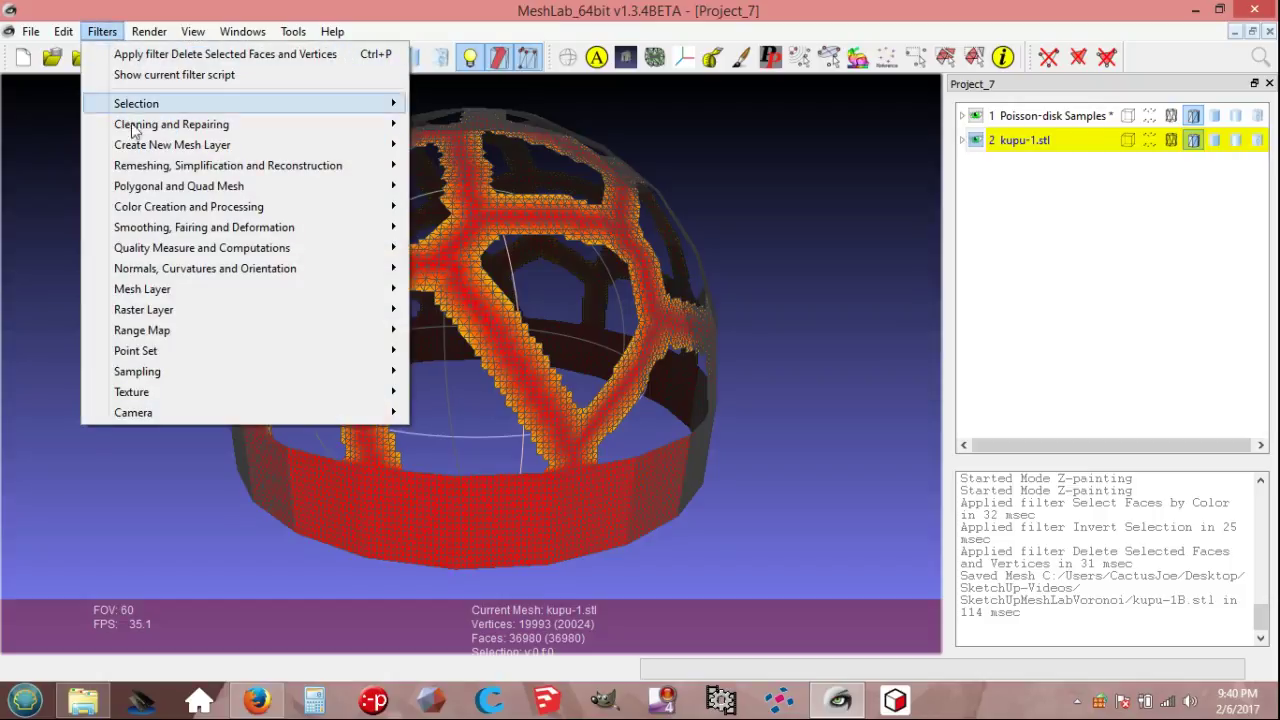
{"action": "mouse_move", "coordinate": [175, 166]}
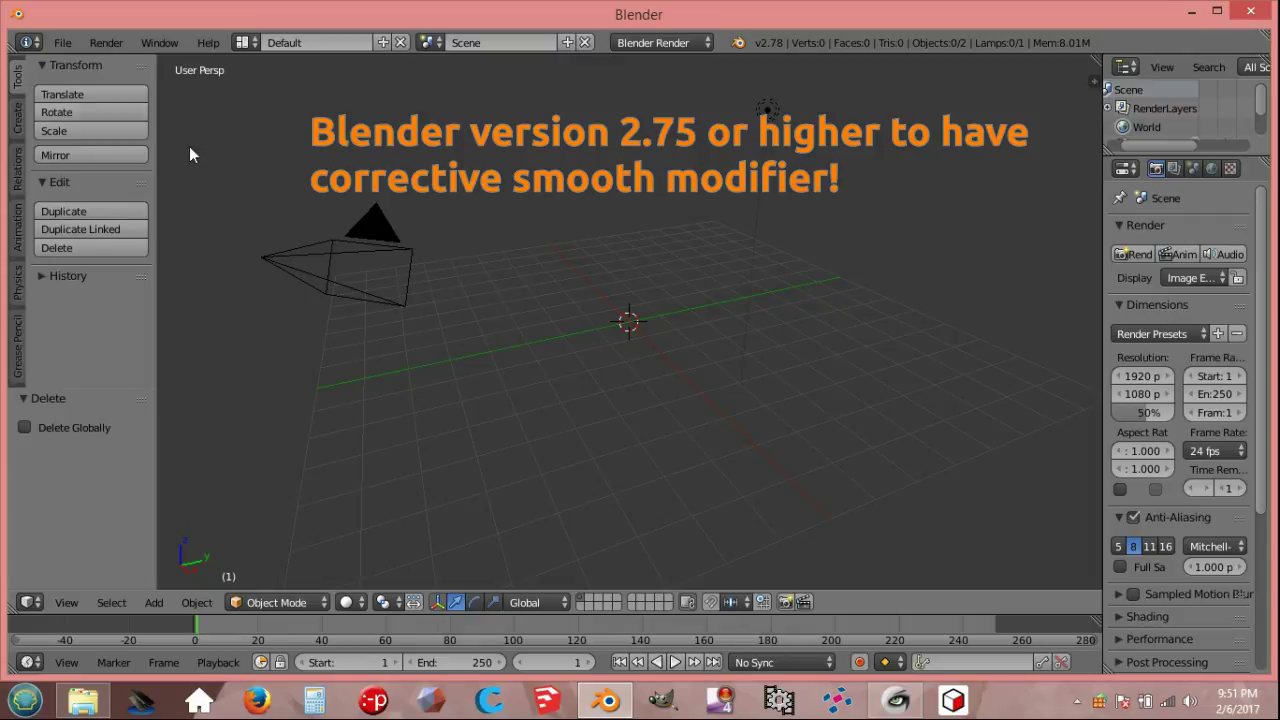
Step: Import kupu-1B.stl into Blender as an STL mesh
{"action": "left_click", "coordinate": [63, 43]}
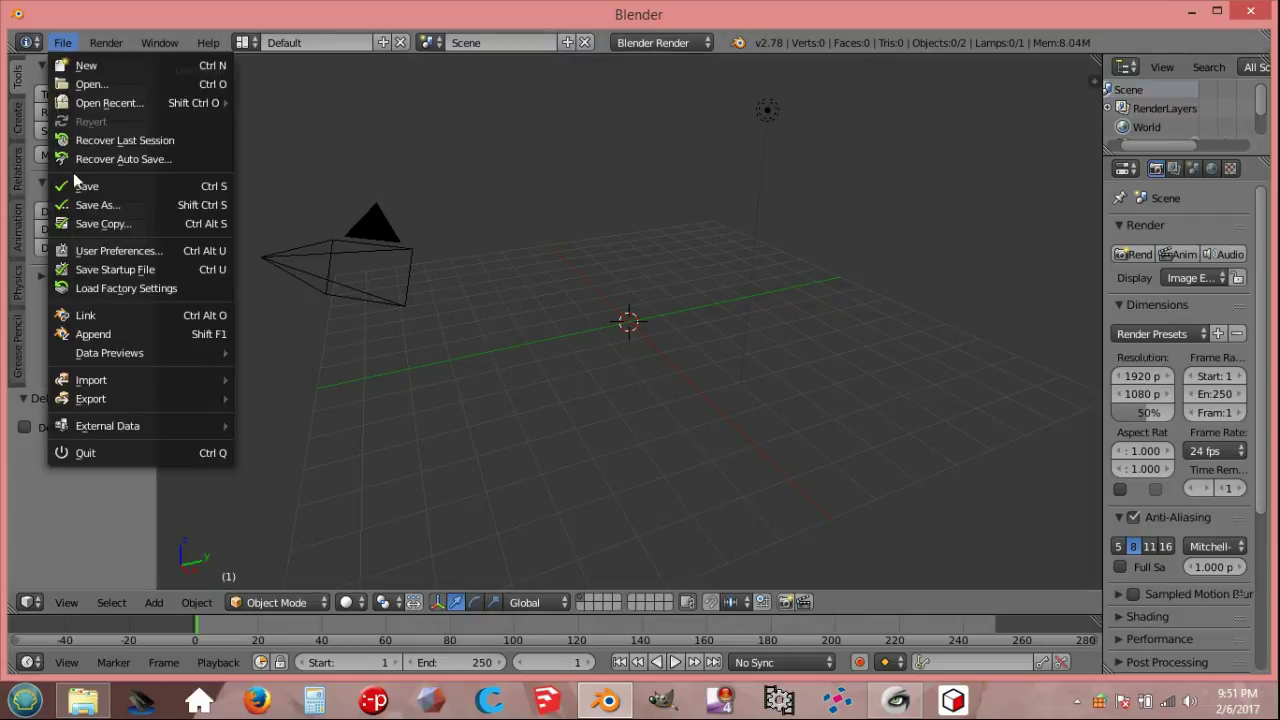
{"action": "mouse_move", "coordinate": [140, 380]}
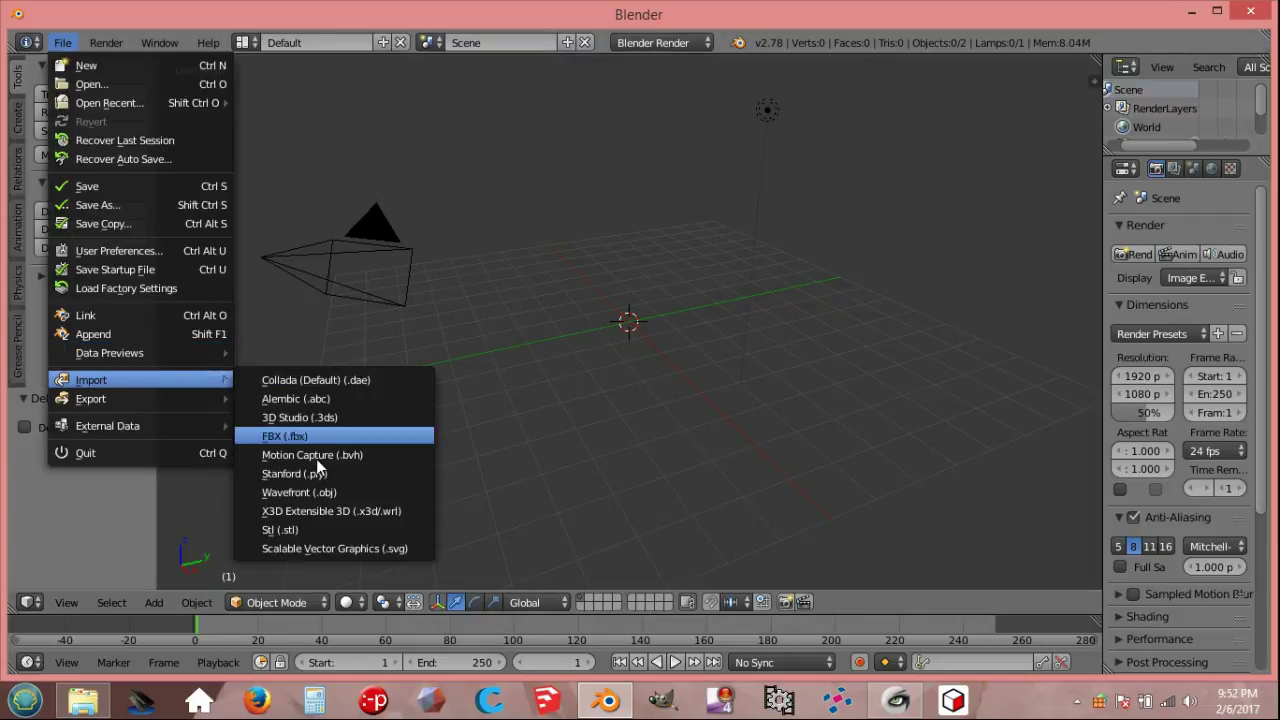
{"action": "left_click", "coordinate": [290, 530]}
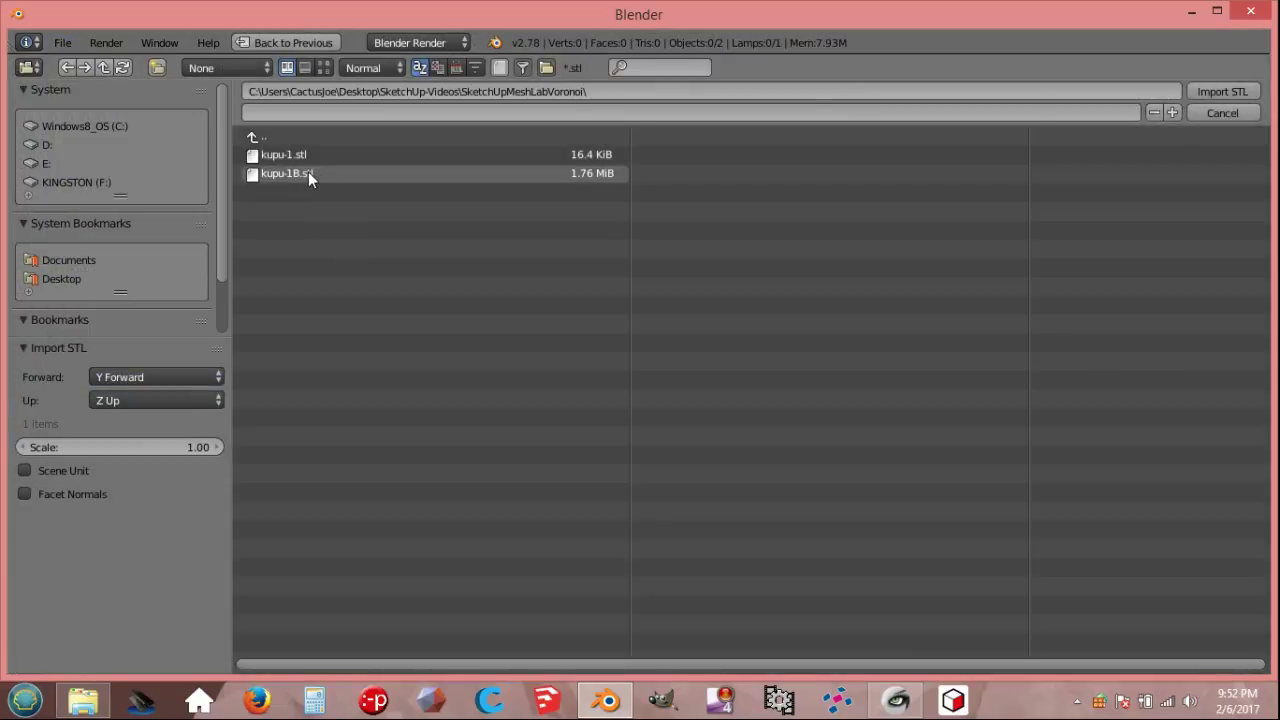
{"action": "left_click", "coordinate": [308, 173]}
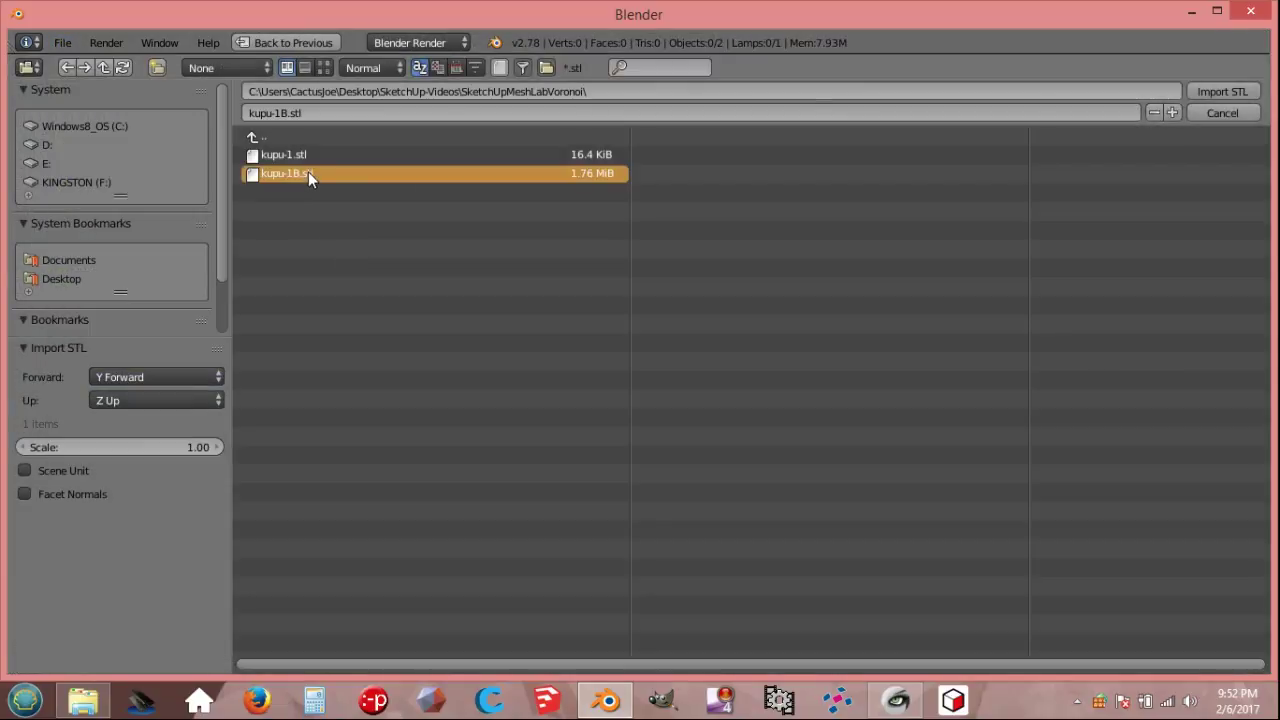
{"action": "left_click", "coordinate": [1240, 93]}
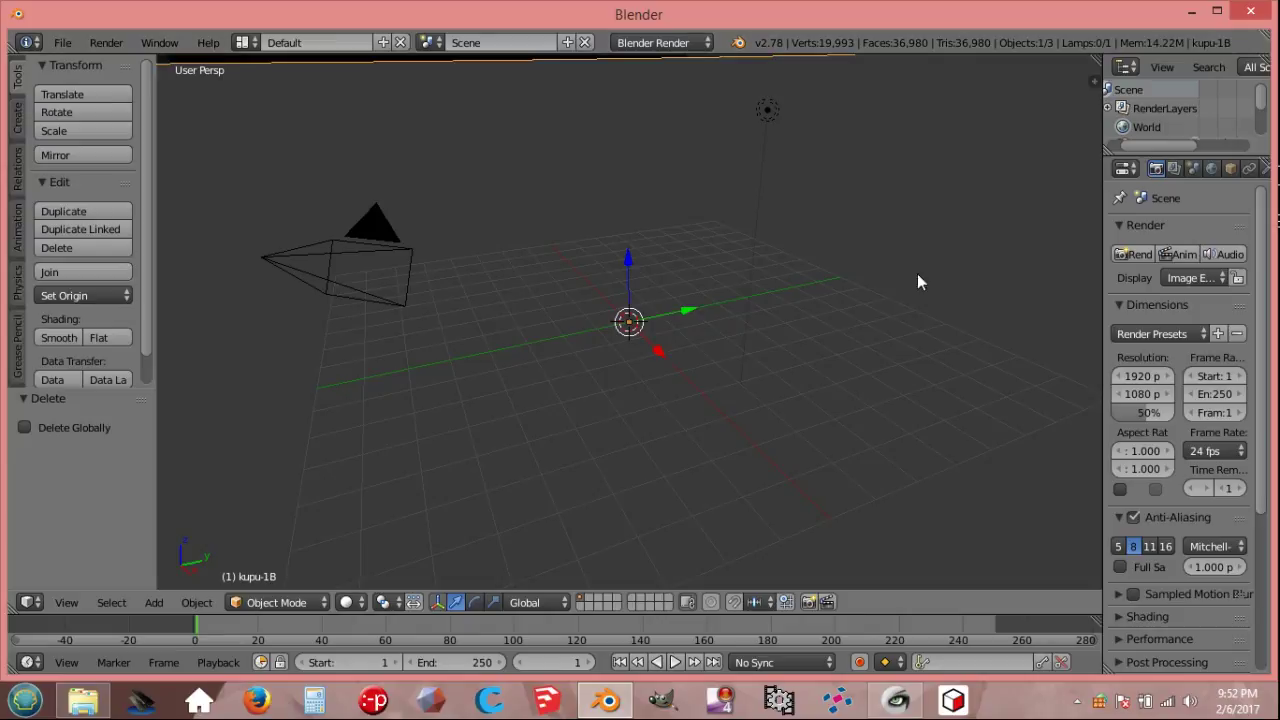
{"action": "scroll", "coordinate": [852, 298], "scroll_direction": "down", "scroll_amount": 6}
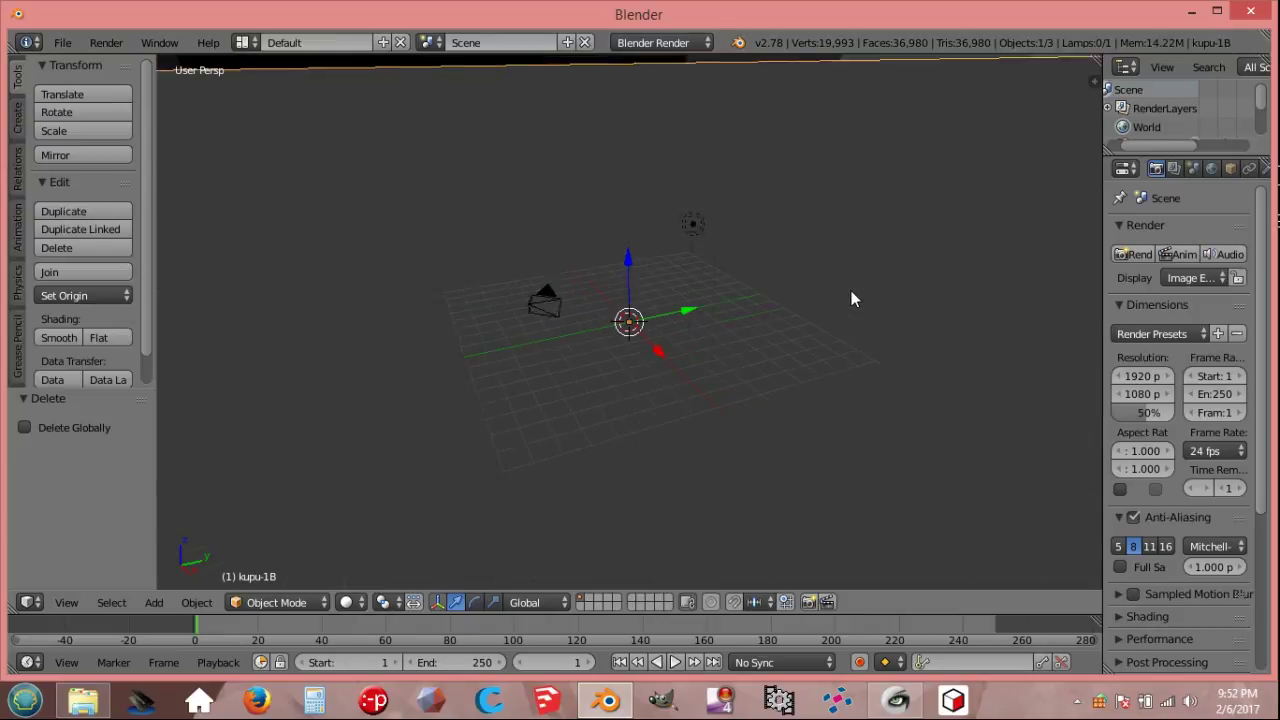
Step: Scale the imported dome down to 0.01 and widen the Properties area
{"action": "key", "text": "s"}
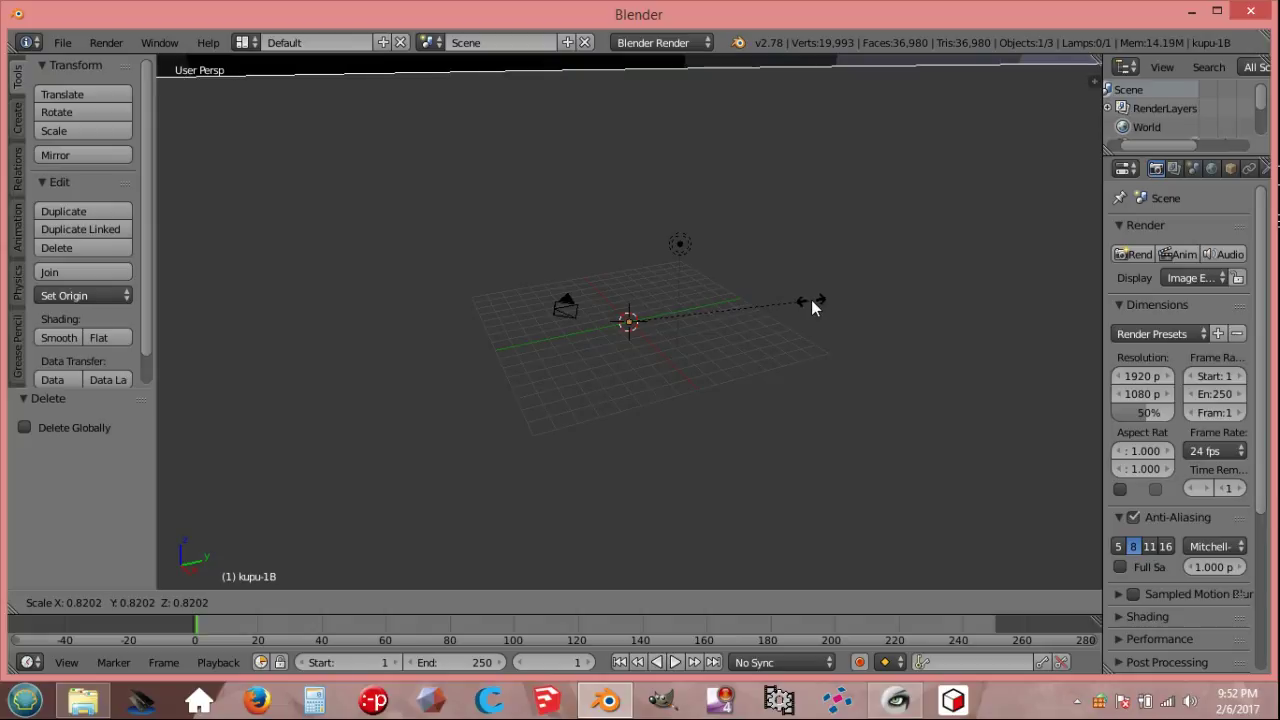
{"action": "type", "text": "0.01"}
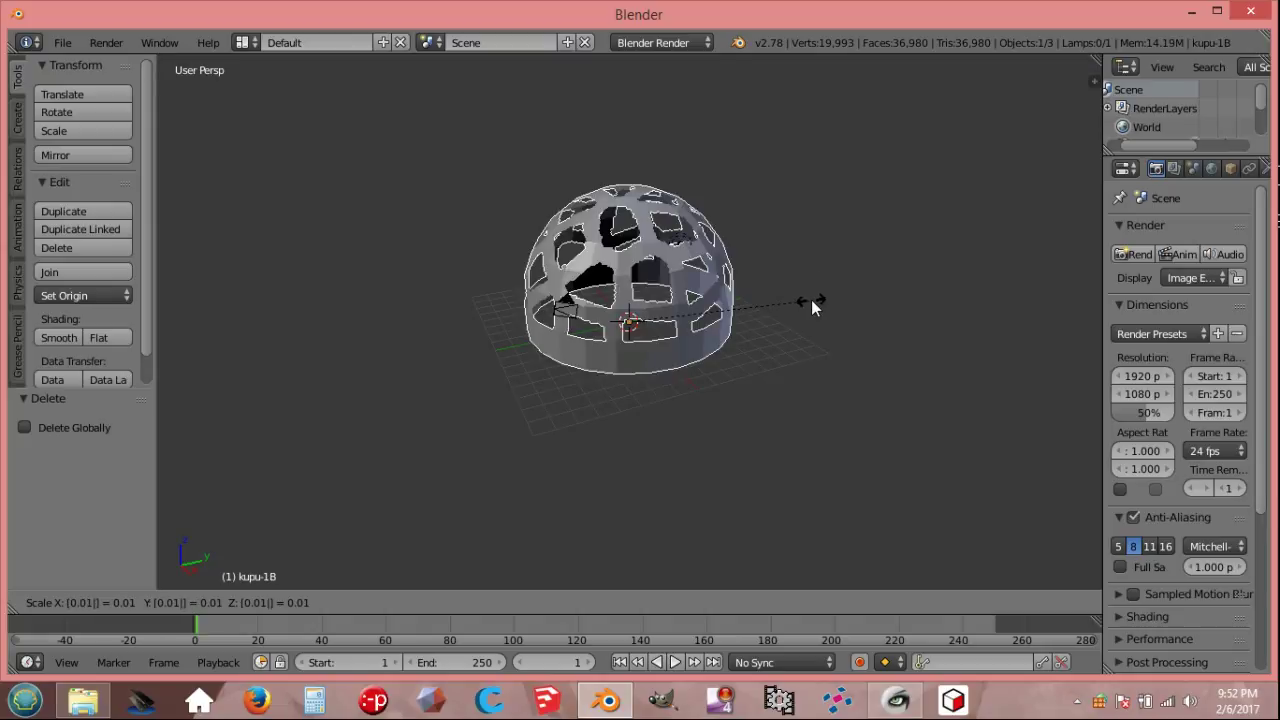
{"action": "key", "text": "Return"}
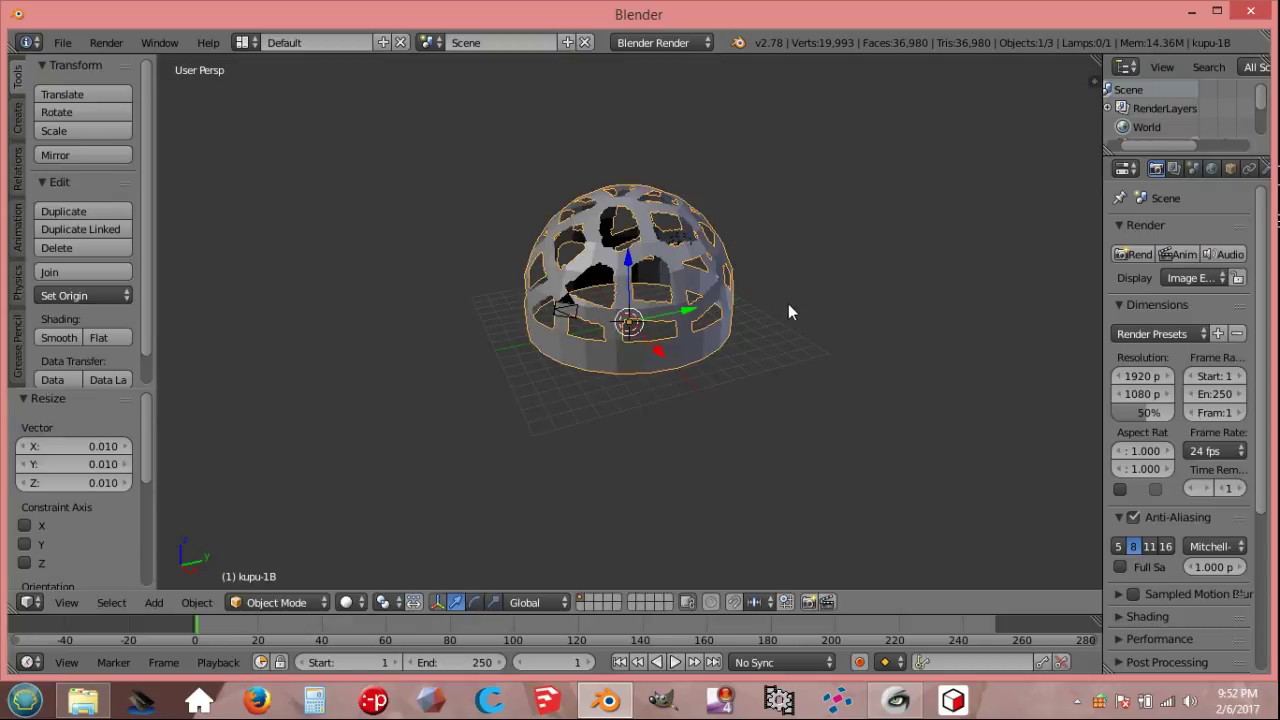
{"action": "left_click_drag", "start_coordinate": [1102, 275], "coordinate": [937, 277]}
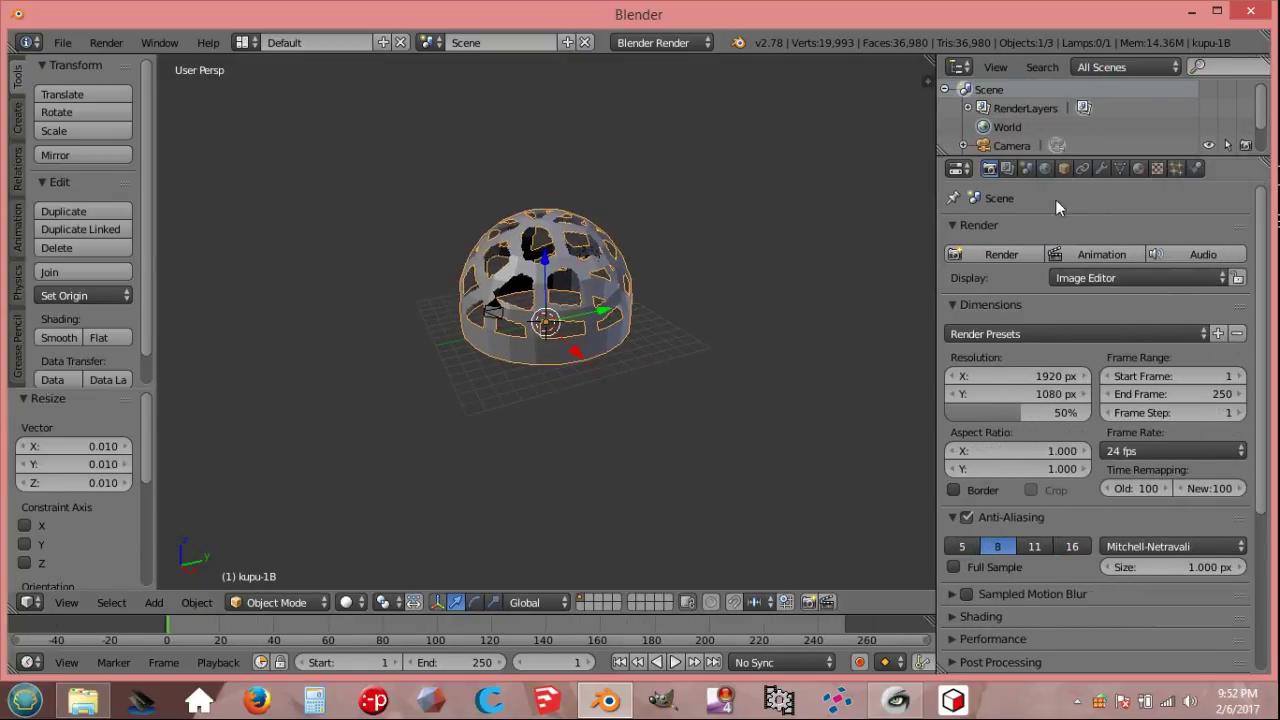
Step: Add a Corrective Smooth modifier with 8 repeats and Only Smooth, and apply it
{"action": "left_click", "coordinate": [1101, 169]}
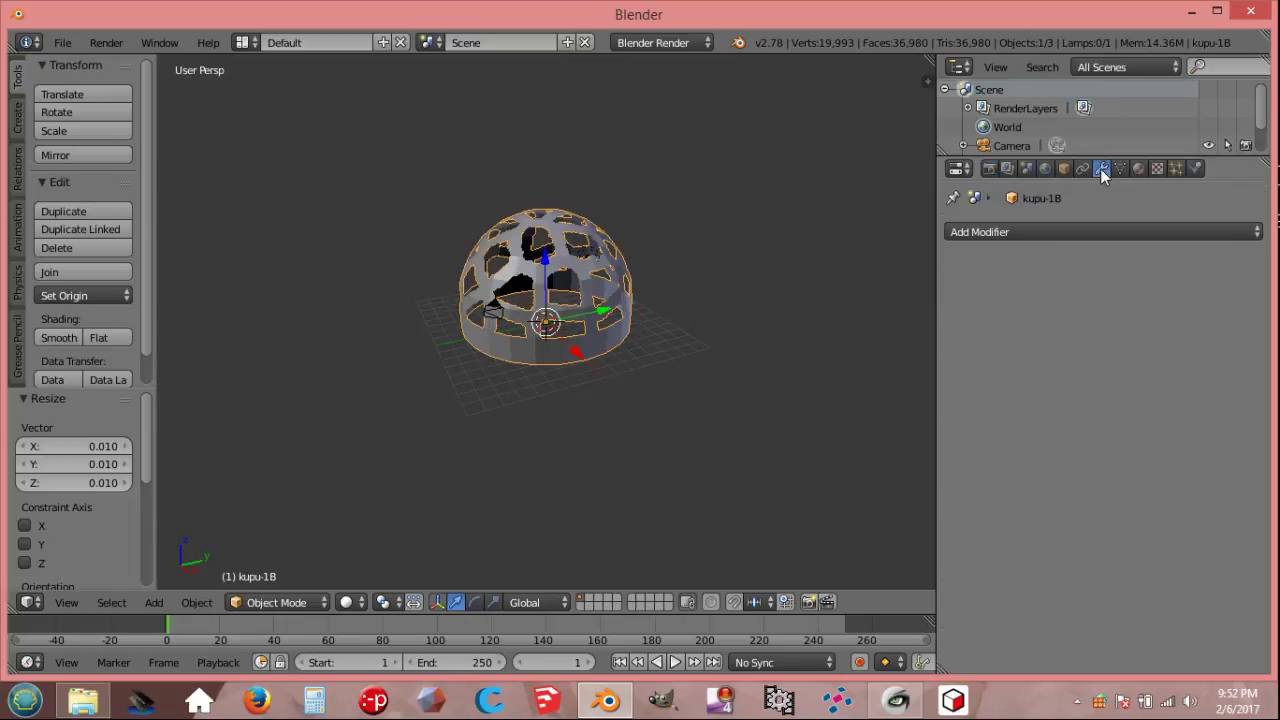
{"action": "left_click", "coordinate": [1044, 233]}
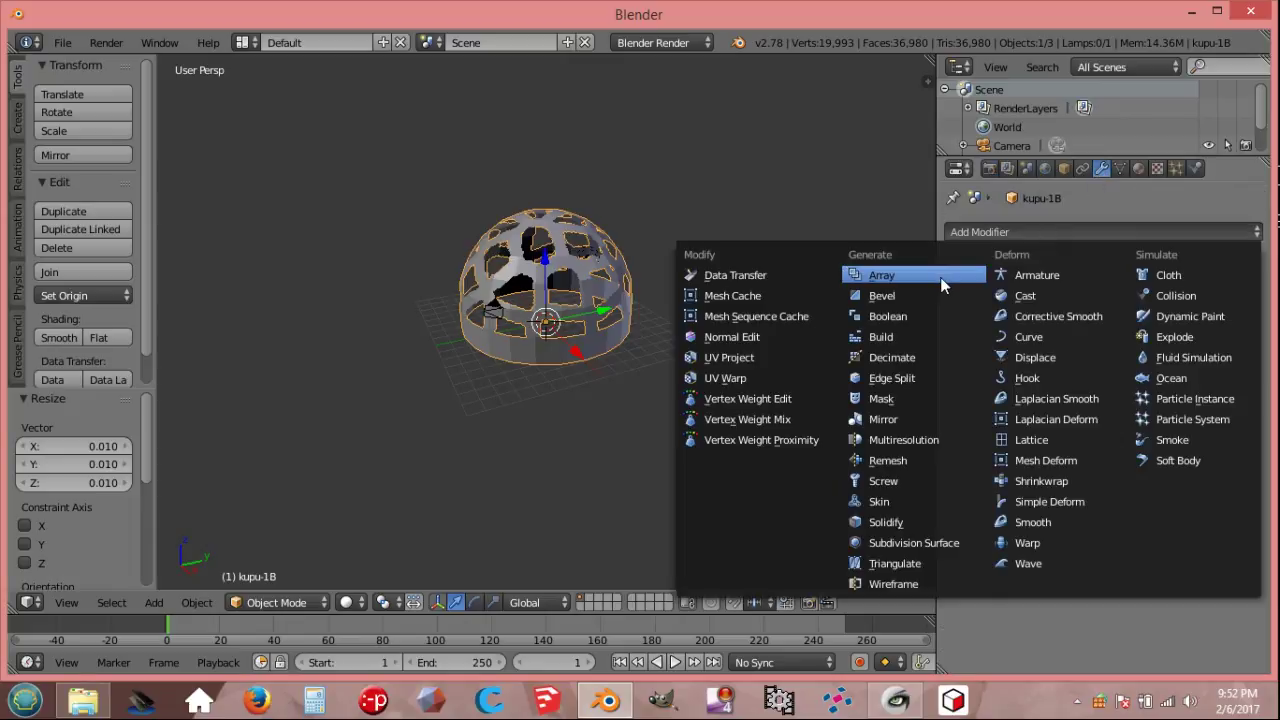
{"action": "left_click", "coordinate": [1045, 317]}
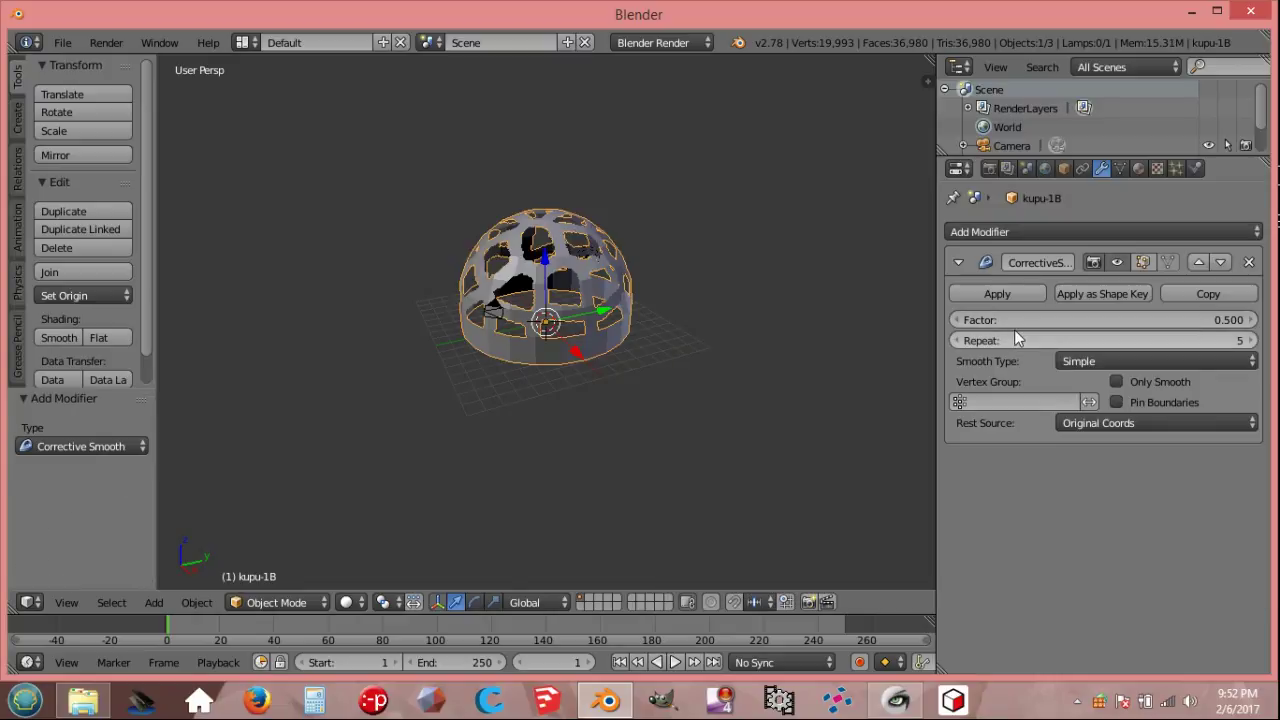
{"action": "left_click", "coordinate": [1250, 343]}
{"action": "left_click", "coordinate": [1250, 343]}
{"action": "left_click", "coordinate": [1250, 343]}
{"action": "left_click", "coordinate": [1118, 381]}
{"action": "scroll", "coordinate": [520, 285], "scroll_direction": "up", "scroll_amount": 1}
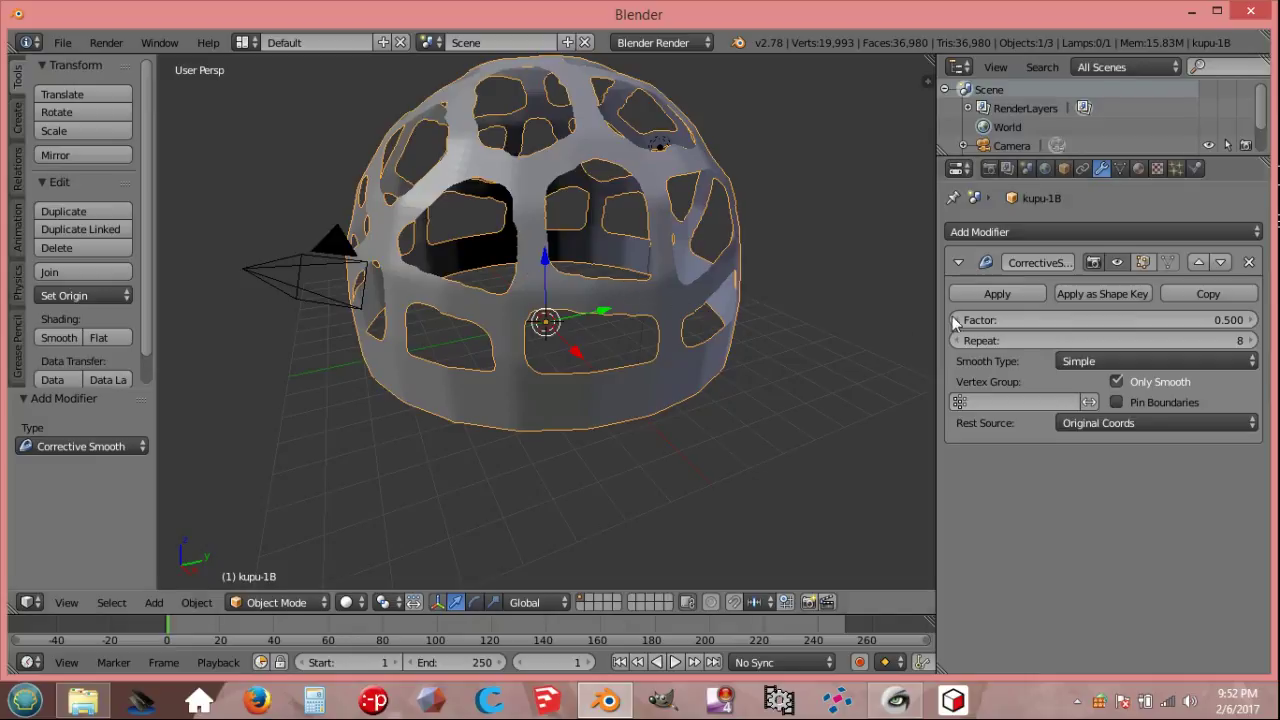
{"action": "left_click", "coordinate": [997, 294]}
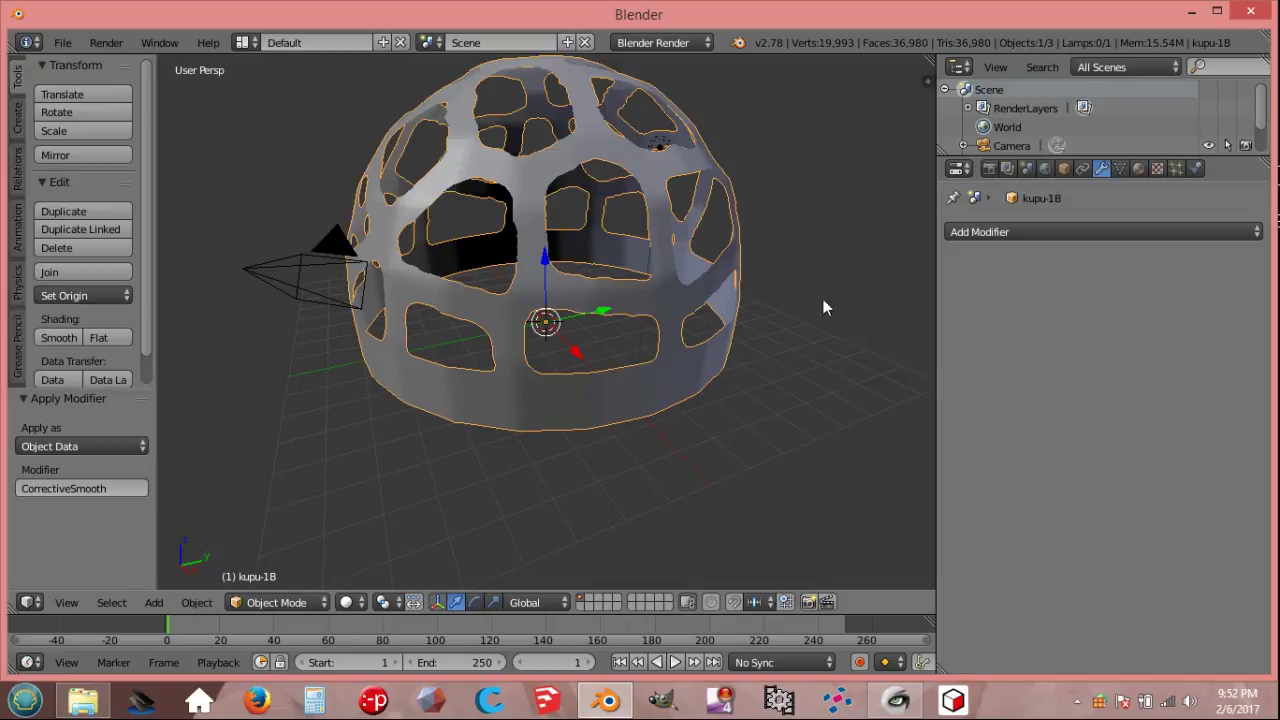
Step: Add a Solidify modifier with thickness 20 and apply it to the dome
{"action": "left_click", "coordinate": [1025, 232]}
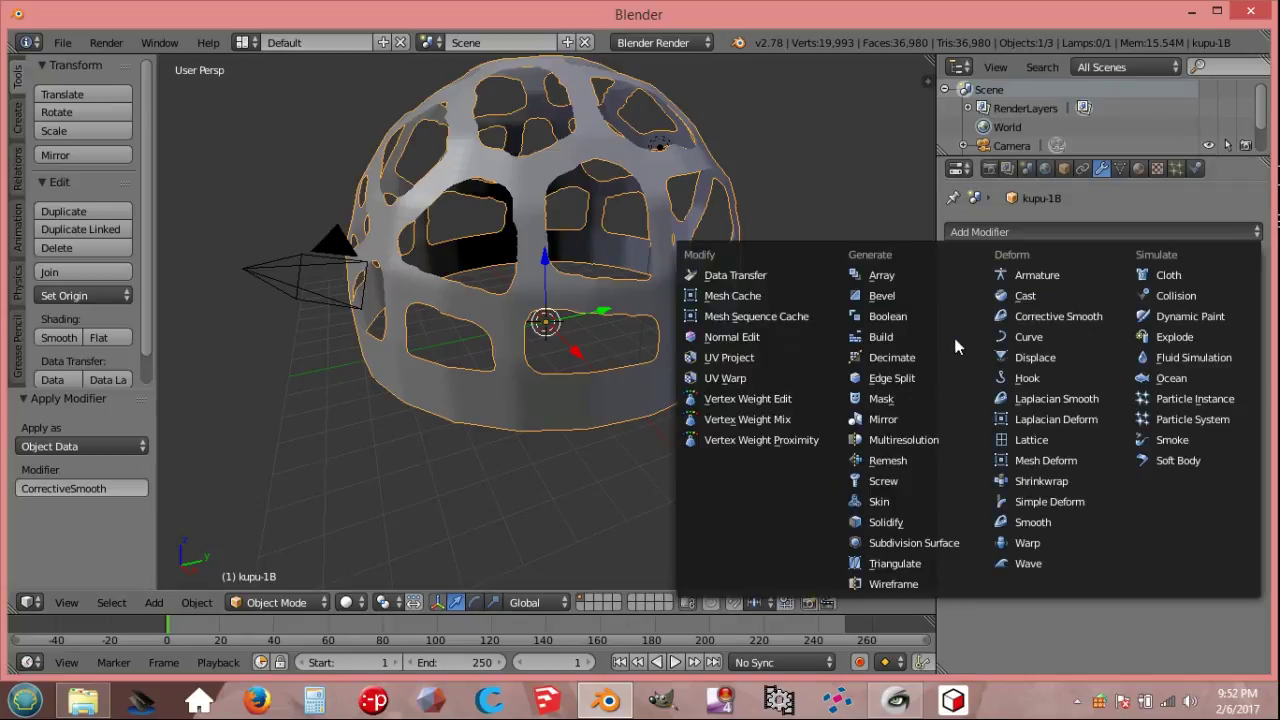
{"action": "left_click", "coordinate": [894, 520]}
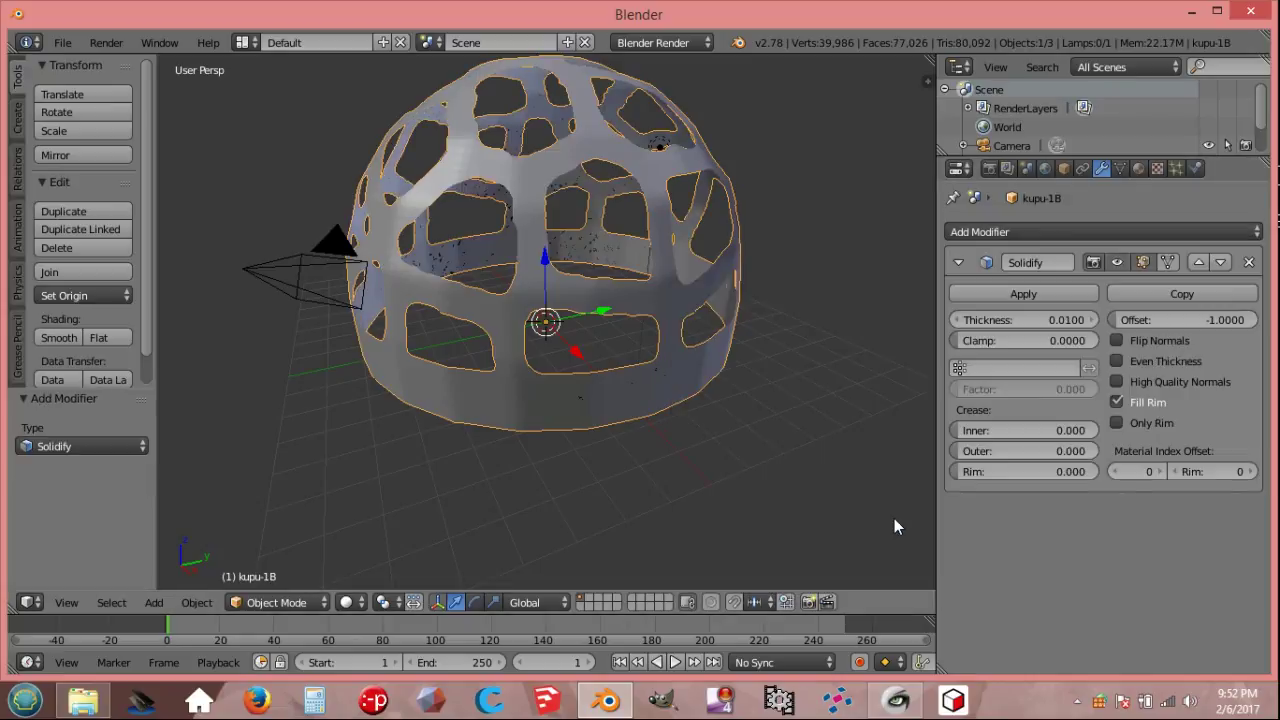
{"action": "left_click", "coordinate": [1050, 320]}
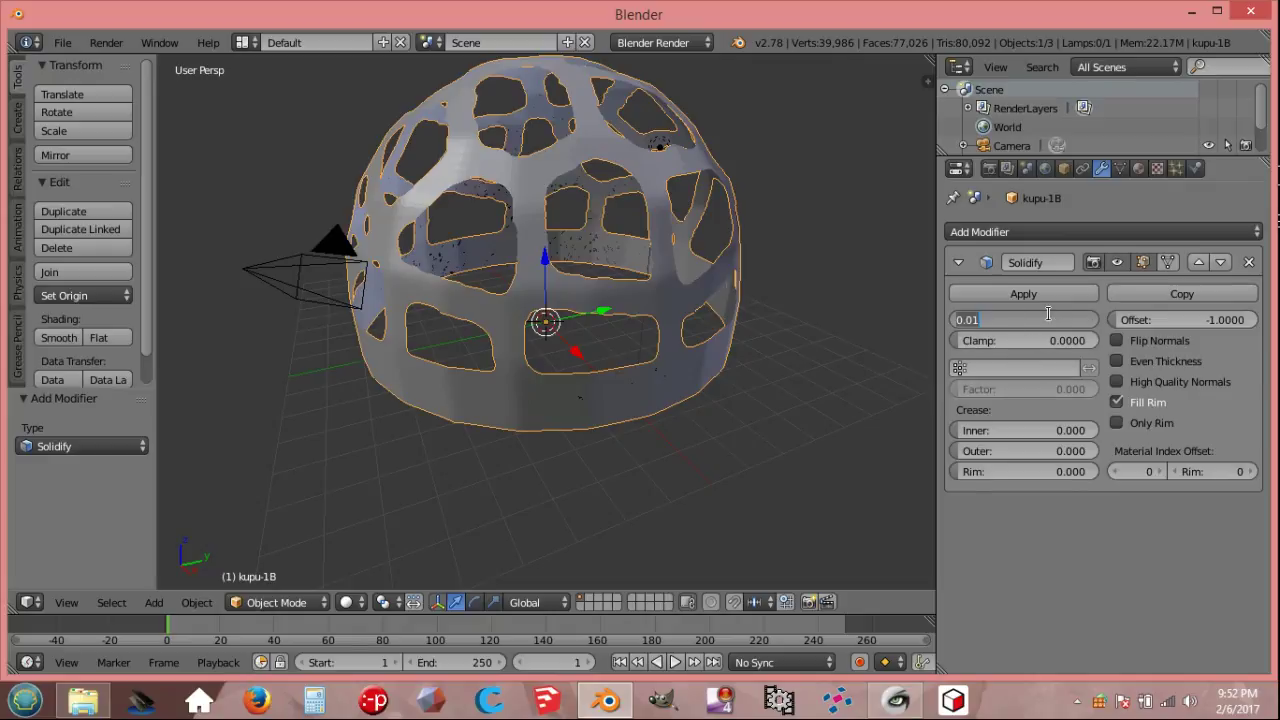
{"action": "type", "text": "20"}
{"action": "key", "text": "Return"}
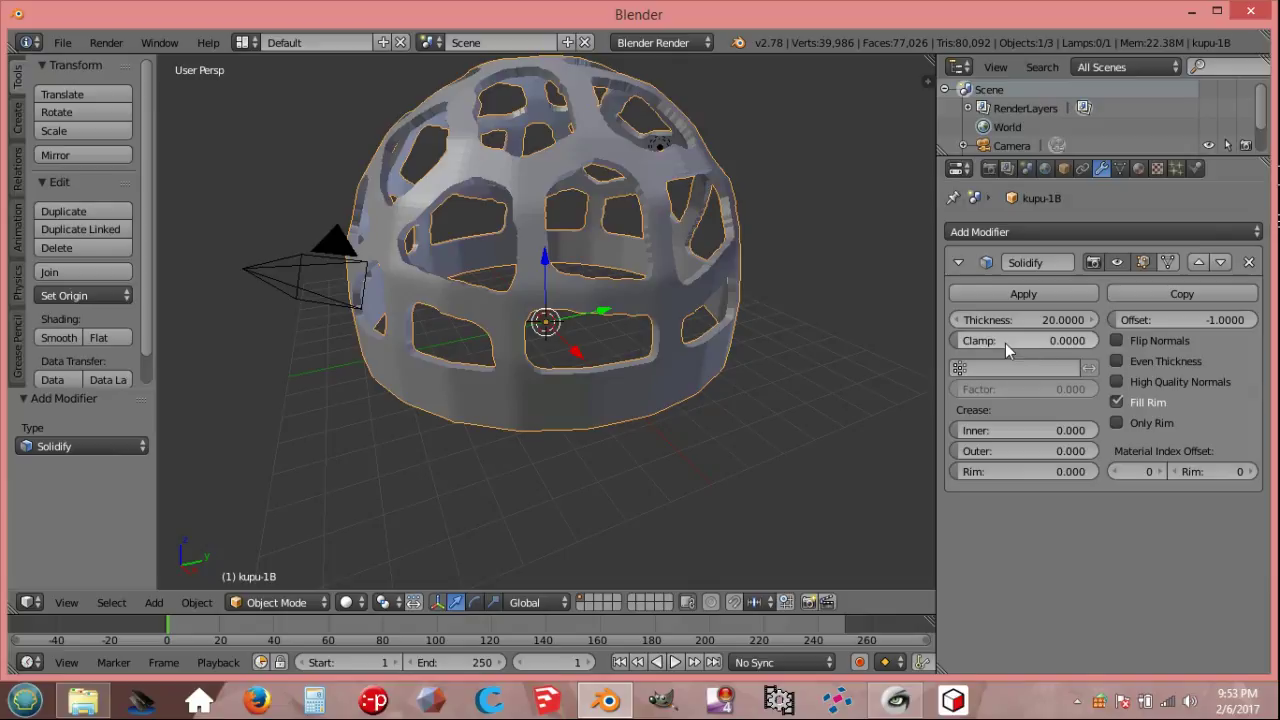
{"action": "left_click", "coordinate": [1030, 292]}
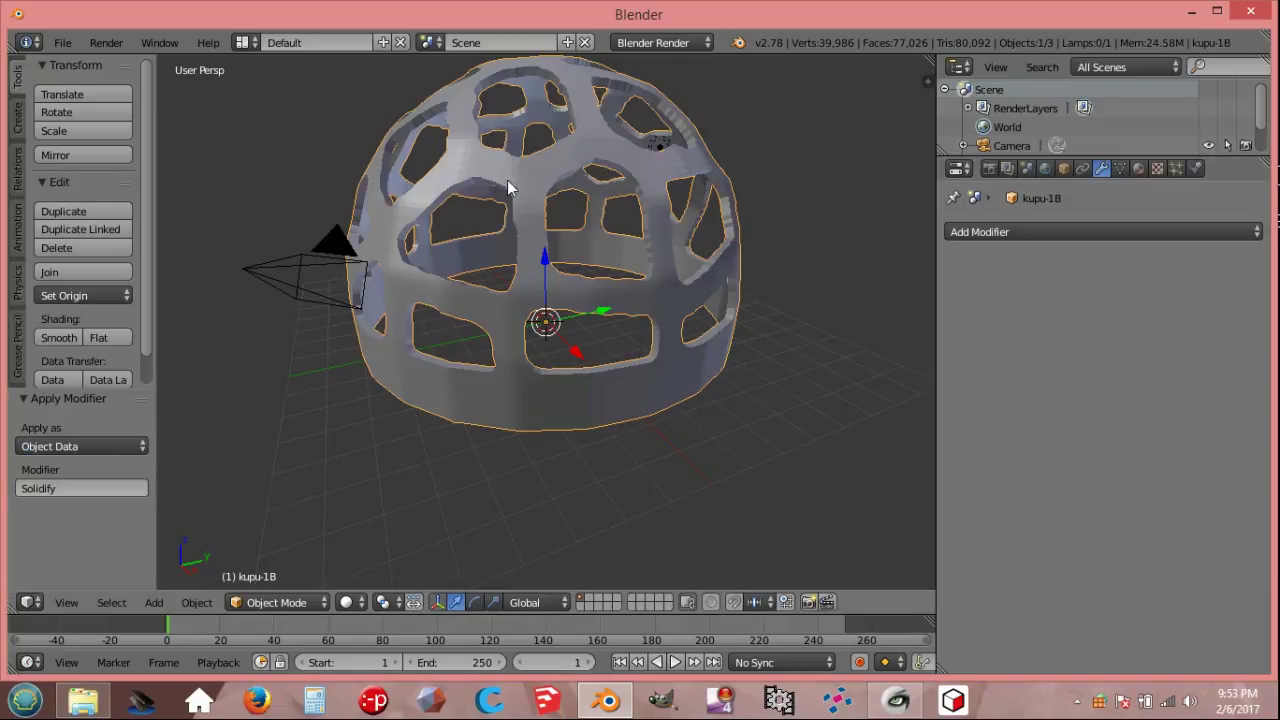
Step: Begin exporting the solidified dome from the File menu
{"action": "left_click", "coordinate": [62, 43]}
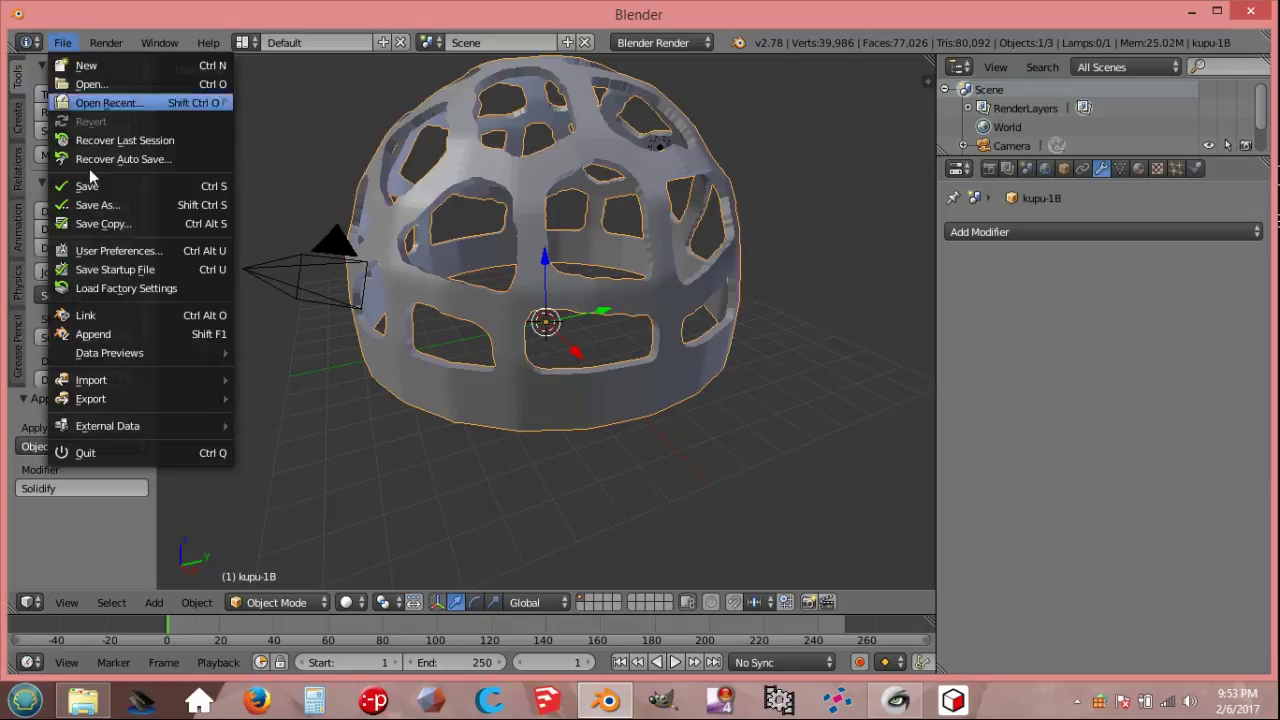
{"action": "mouse_move", "coordinate": [131, 398]}
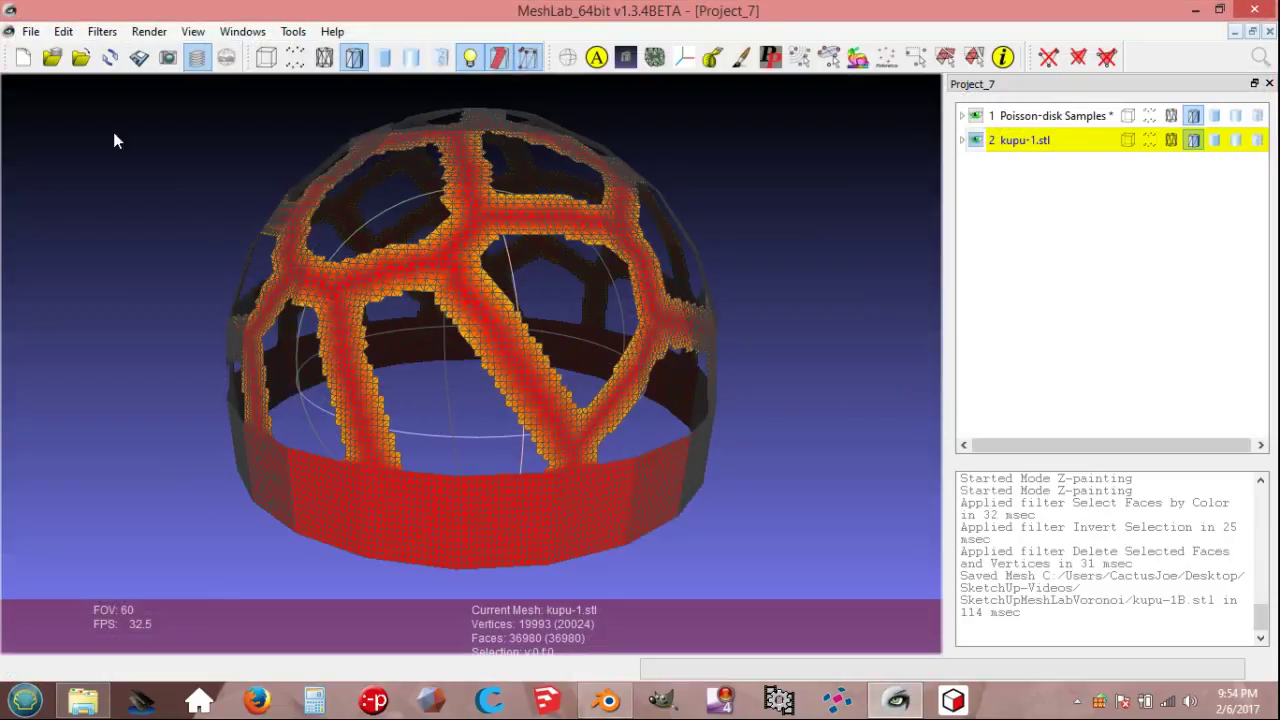
{"action": "left_click", "coordinate": [31, 31]}
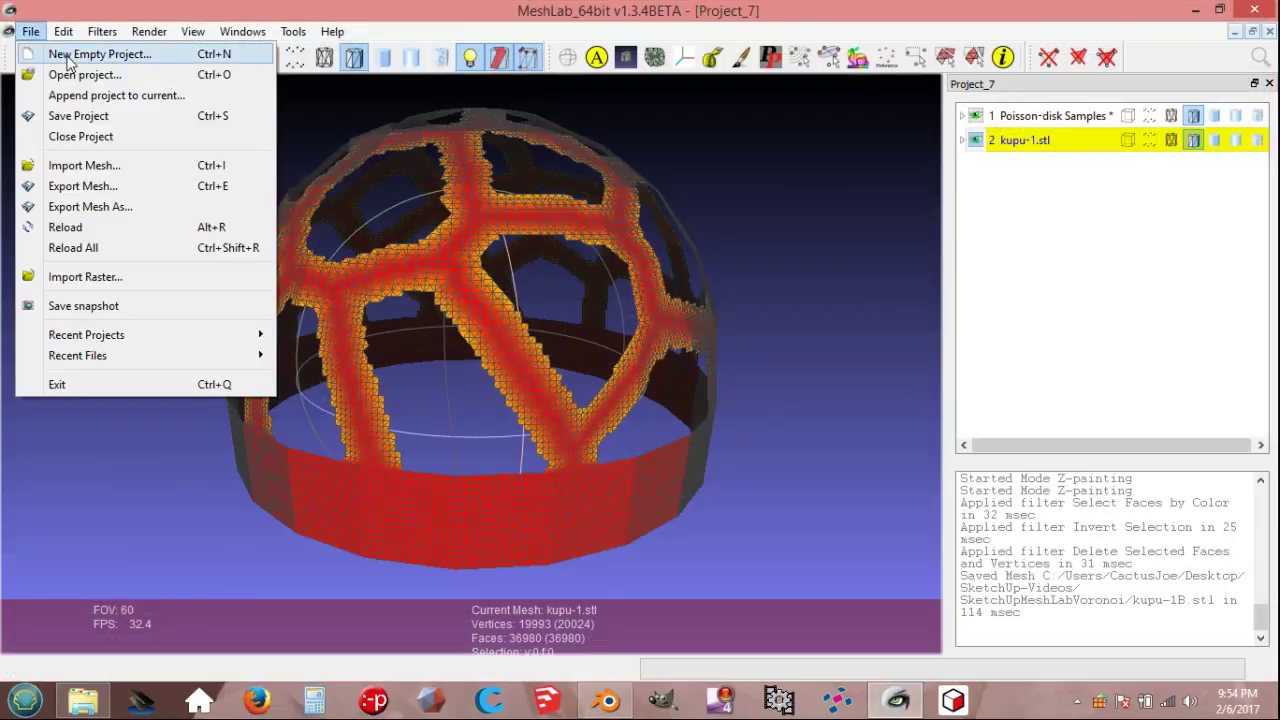
Step: Open a new empty project and import kupu-1C.stl (39986 vertices, 80092 faces)
{"action": "left_click", "coordinate": [68, 56]}
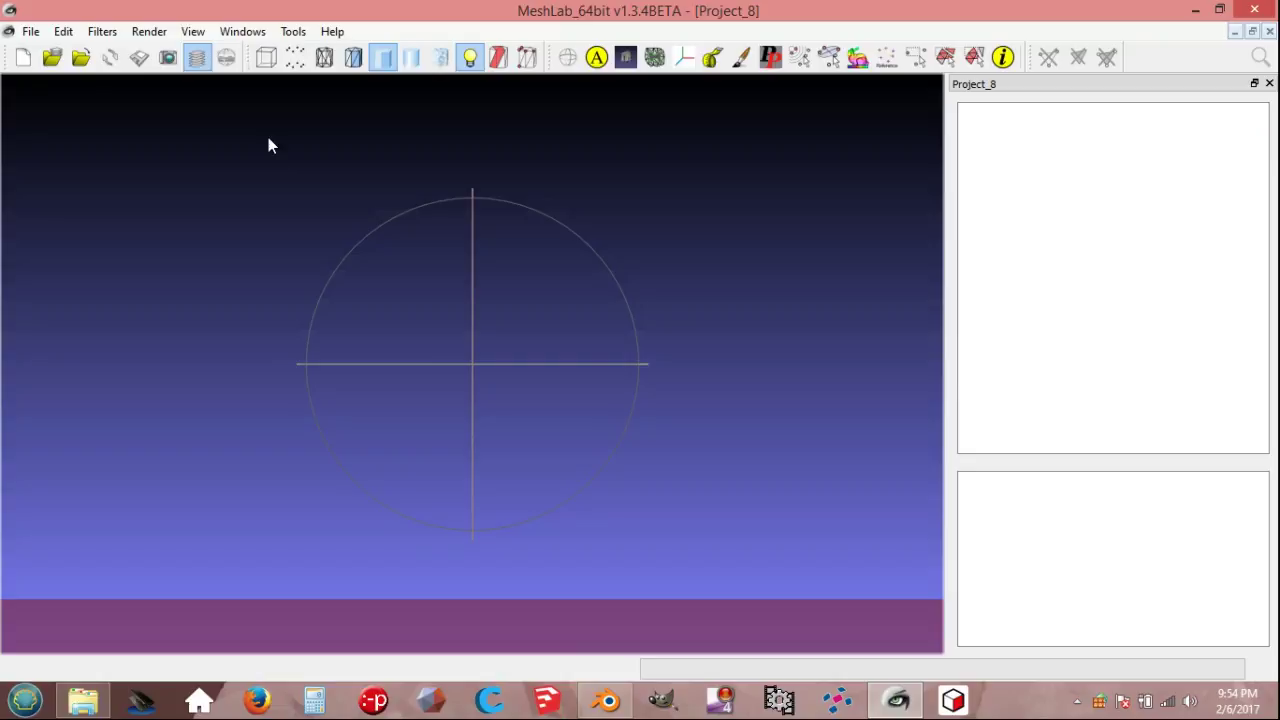
{"action": "left_click", "coordinate": [81, 58]}
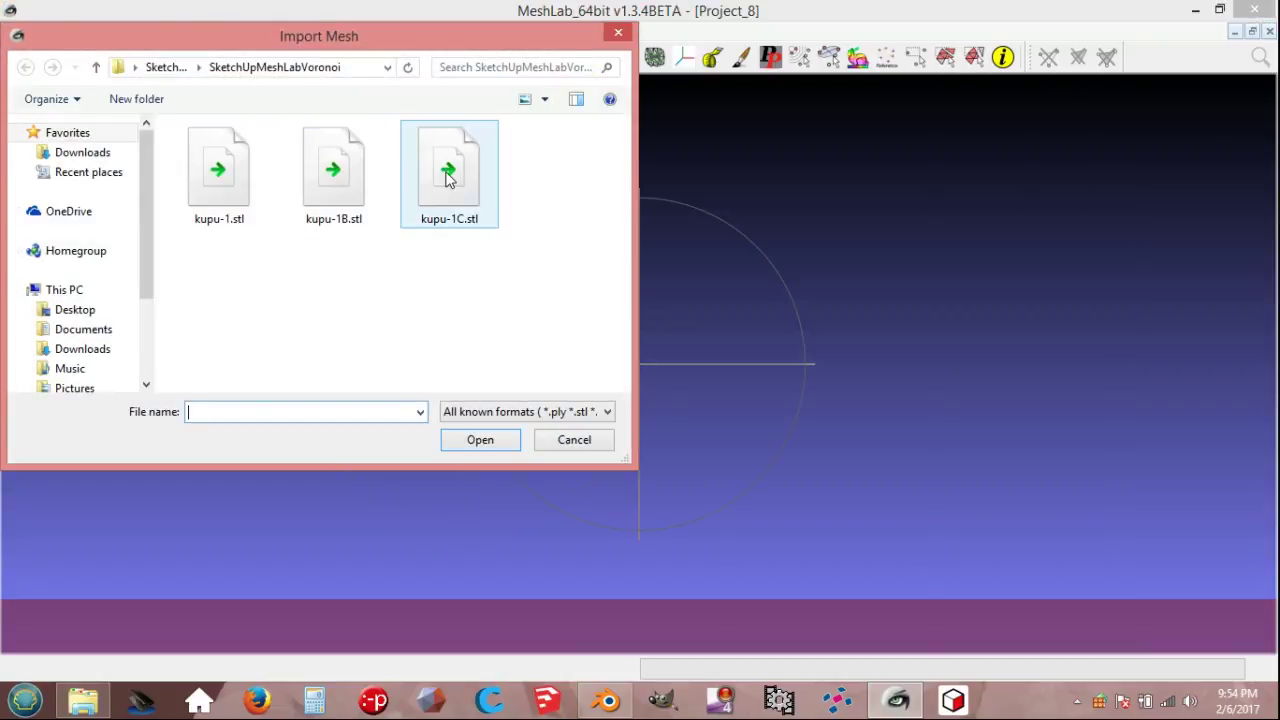
{"action": "left_click", "coordinate": [450, 176]}
{"action": "left_click", "coordinate": [481, 441]}
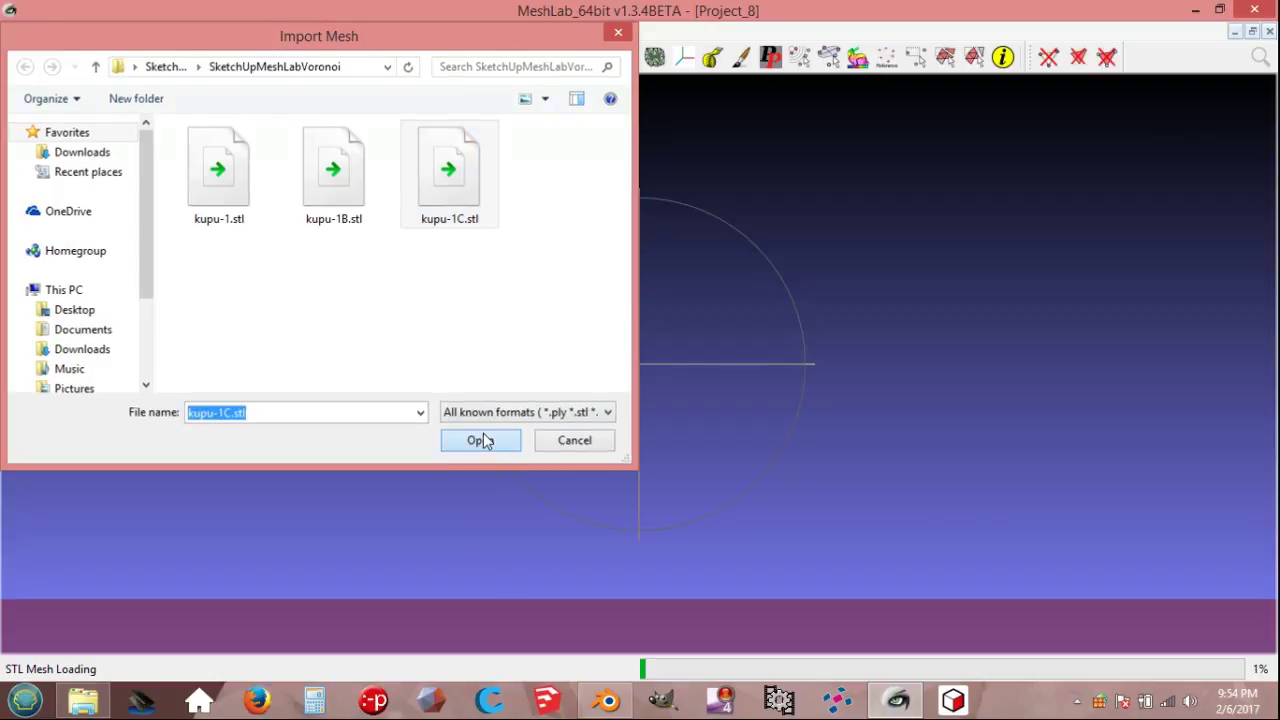
{"action": "left_click", "coordinate": [601, 373]}
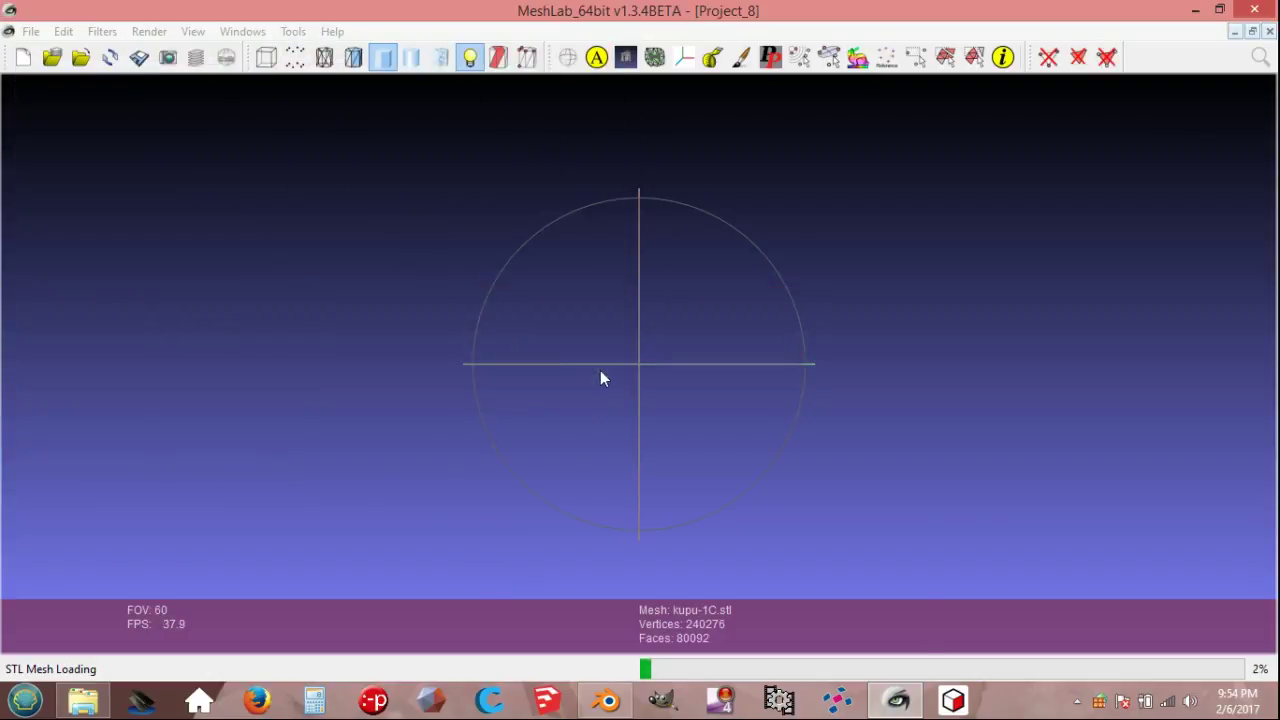
{"action": "left_click_drag", "start_coordinate": [417, 466], "coordinate": [502, 379]}
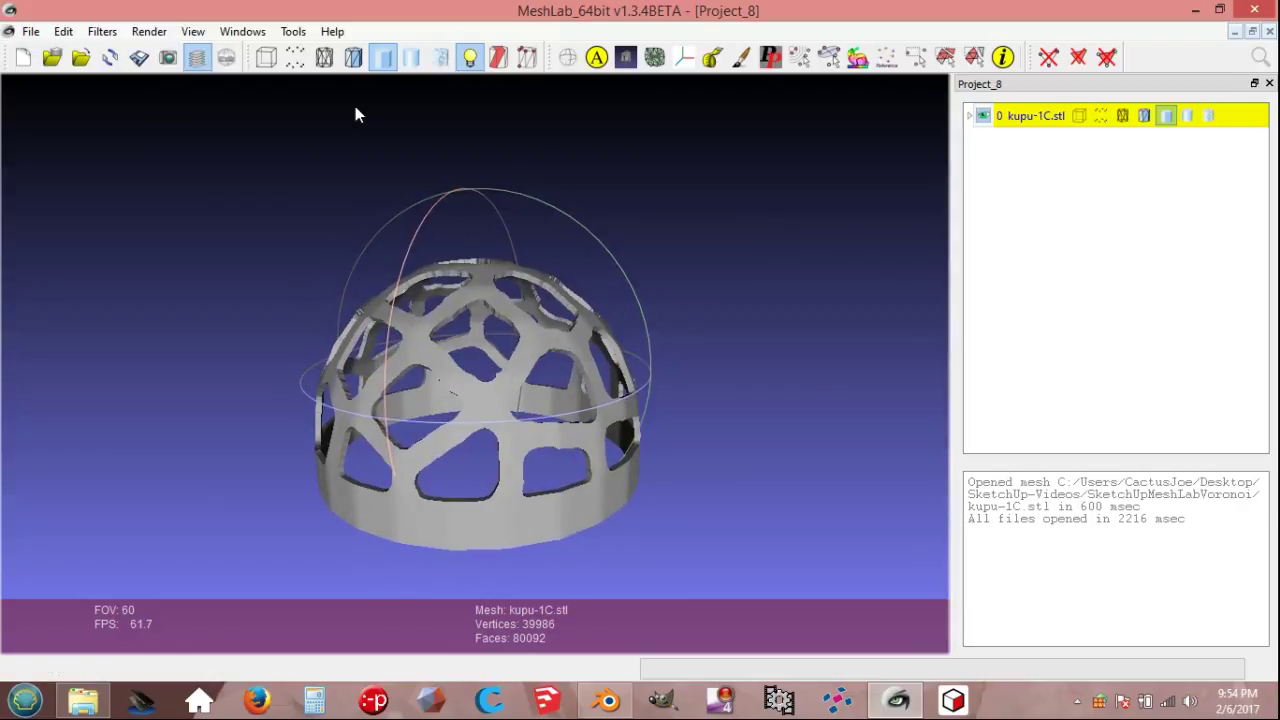
Step: Show the wireframe and apply a 3-iteration Loop subdivision, reaching 46168 vertices and 92456 faces
{"action": "left_click", "coordinate": [353, 57]}
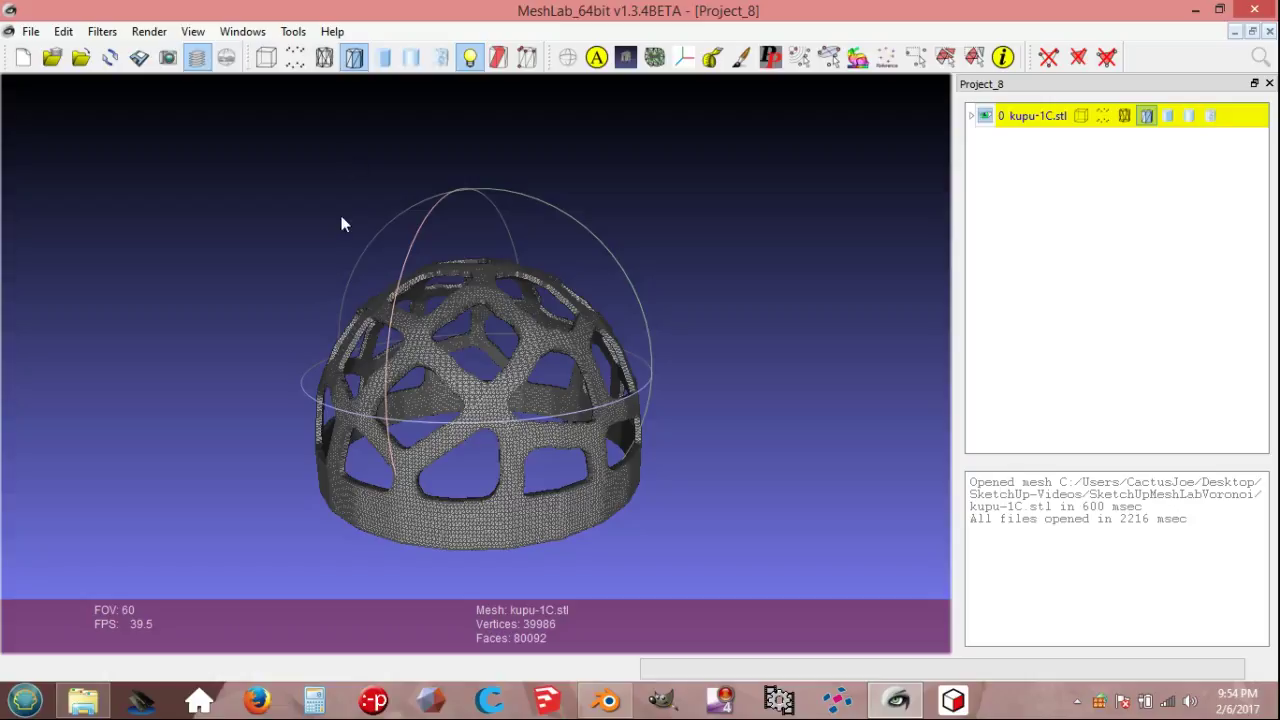
{"action": "left_click_drag", "start_coordinate": [423, 340], "coordinate": [462, 407]}
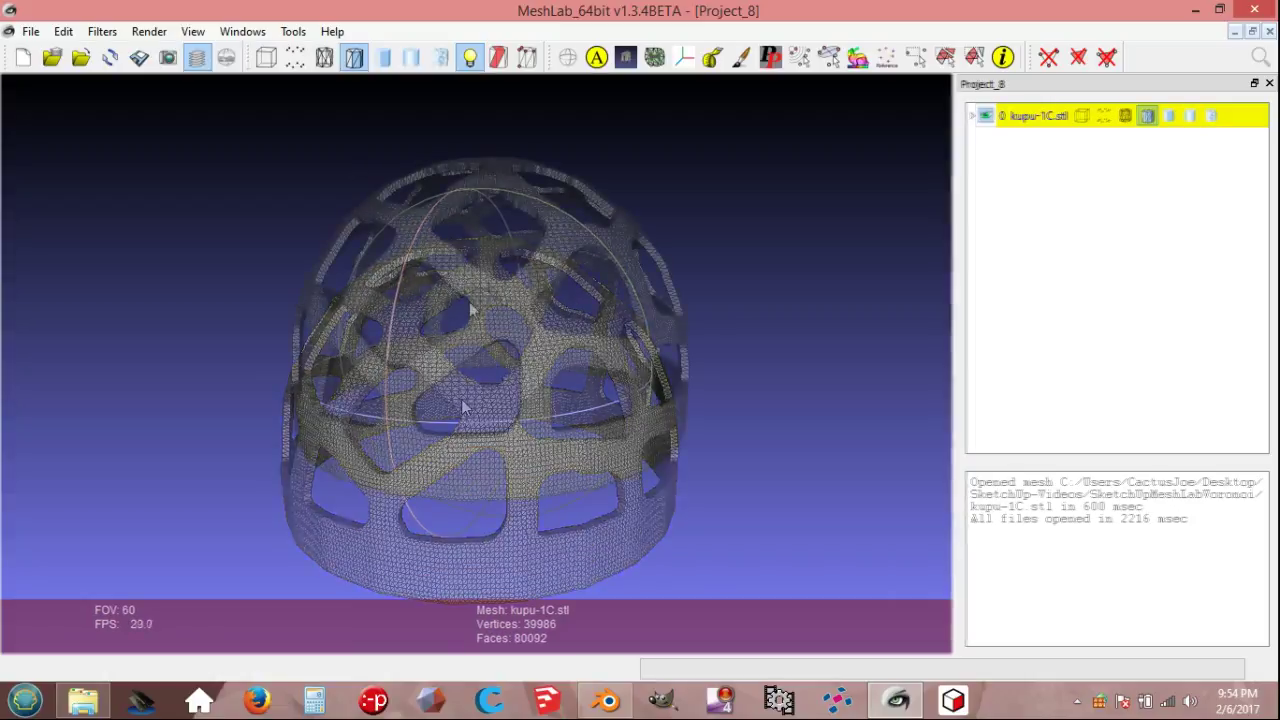
{"action": "left_click", "coordinate": [115, 36]}
{"action": "mouse_move", "coordinate": [186, 168]}
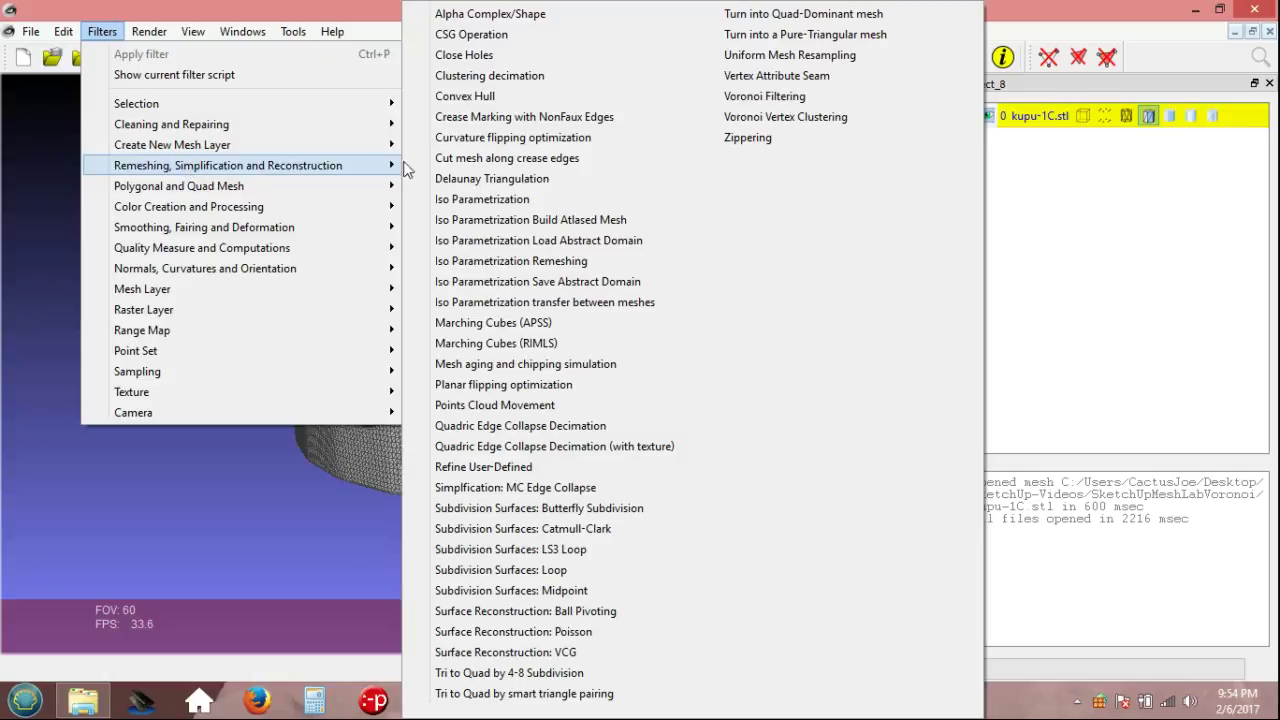
{"action": "left_click", "coordinate": [514, 569]}
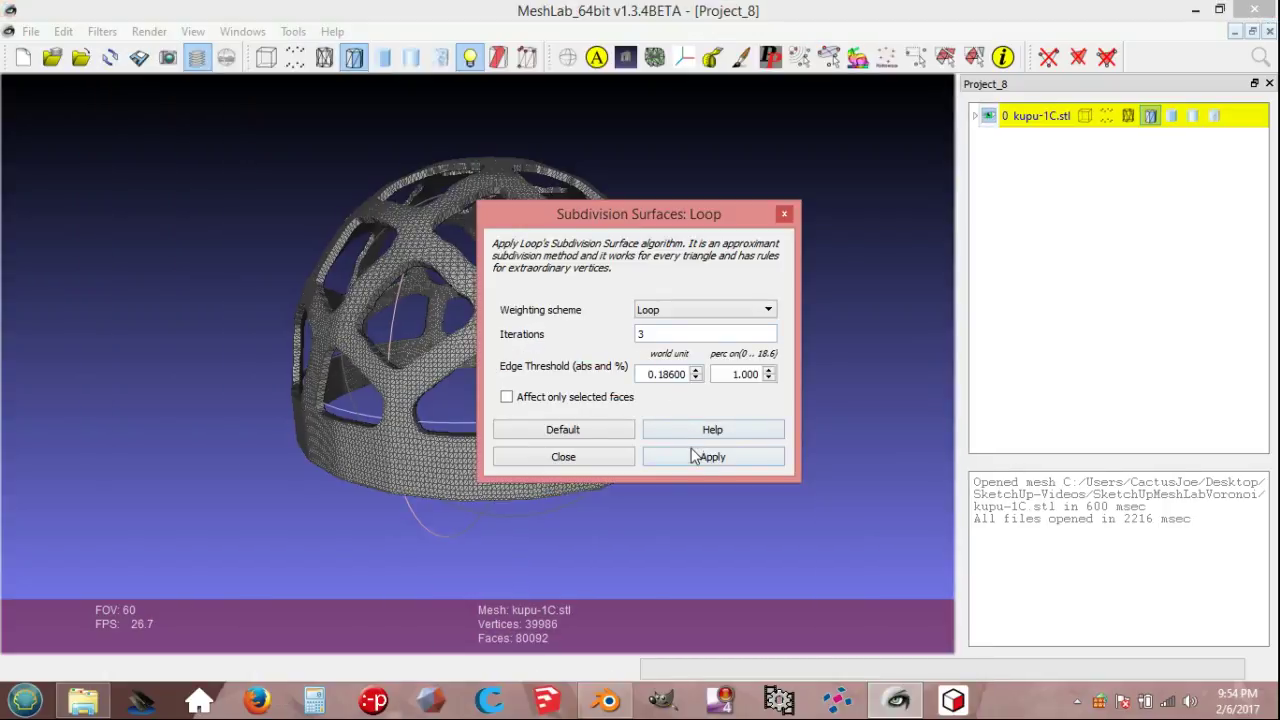
{"action": "left_click", "coordinate": [690, 459]}
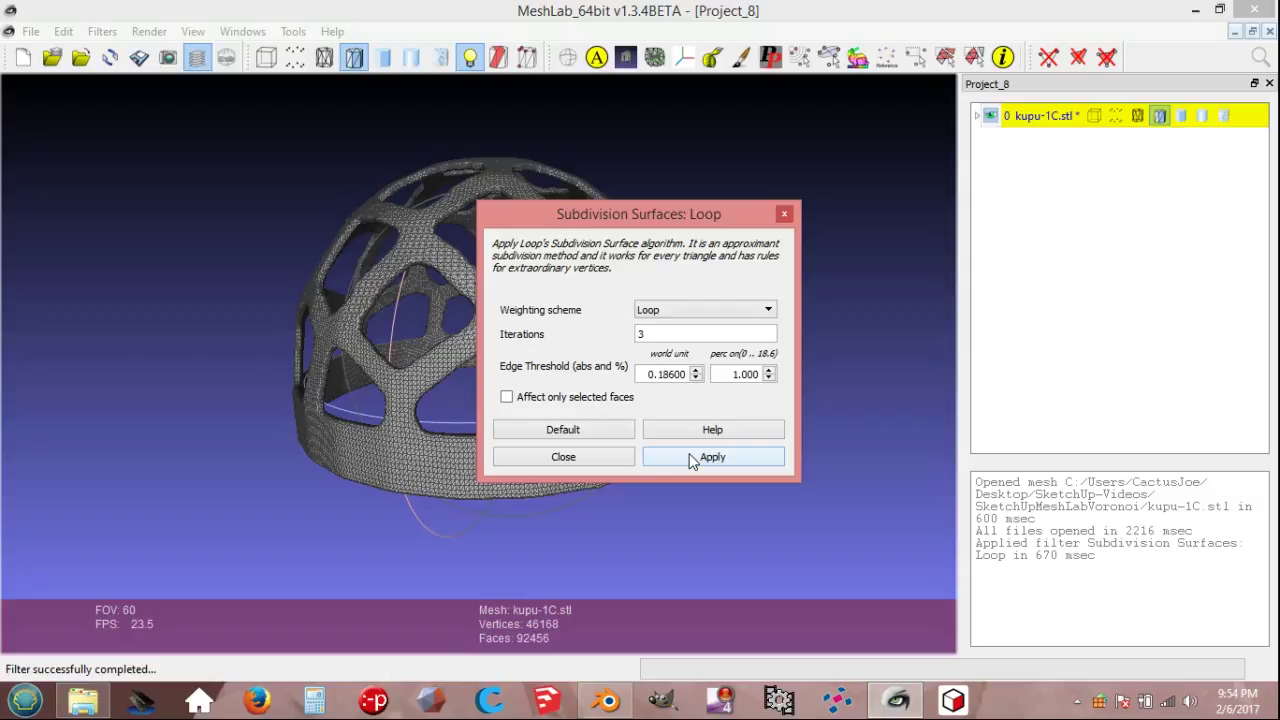
{"action": "left_click", "coordinate": [588, 456]}
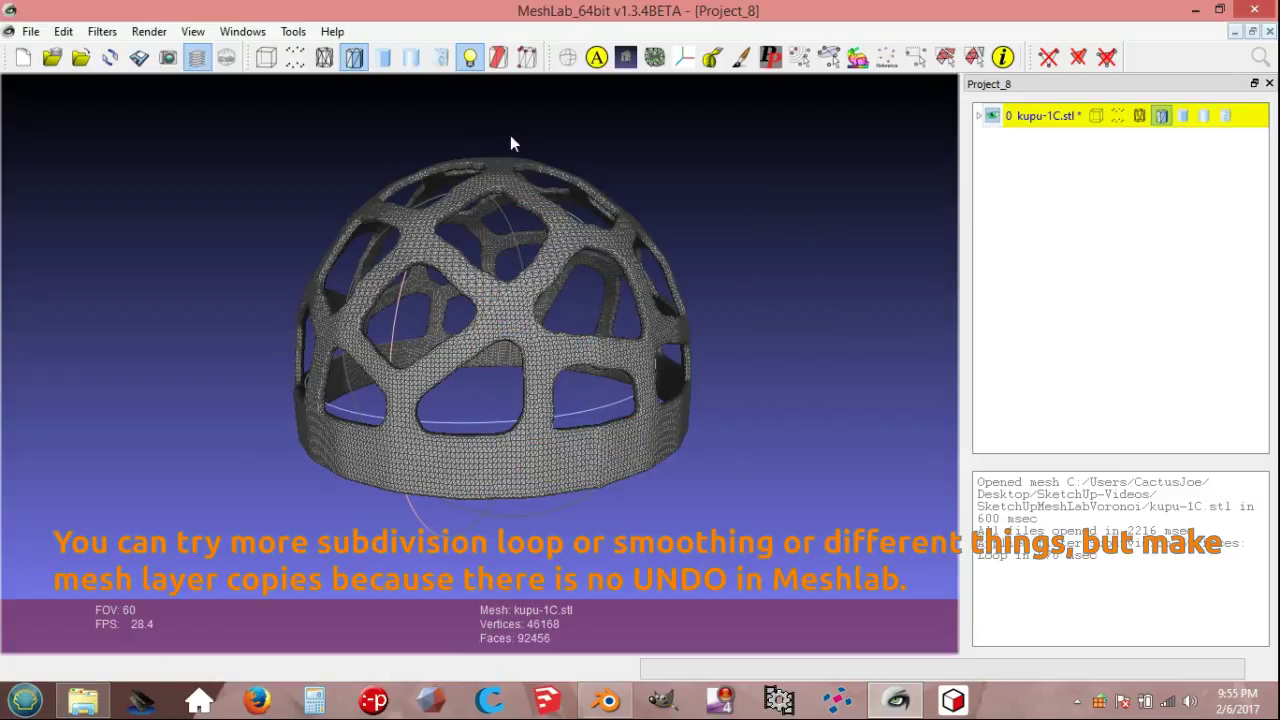
Step: Render the subdivided kupu-1C.stl dome smooth-shaded without triangle edges, zooming to check it
{"action": "left_click", "coordinate": [383, 57]}
{"action": "scroll", "coordinate": [447, 380], "scroll_direction": "down", "scroll_amount": 3}
{"action": "scroll", "coordinate": [449, 375], "scroll_direction": "up", "scroll_amount": 6}
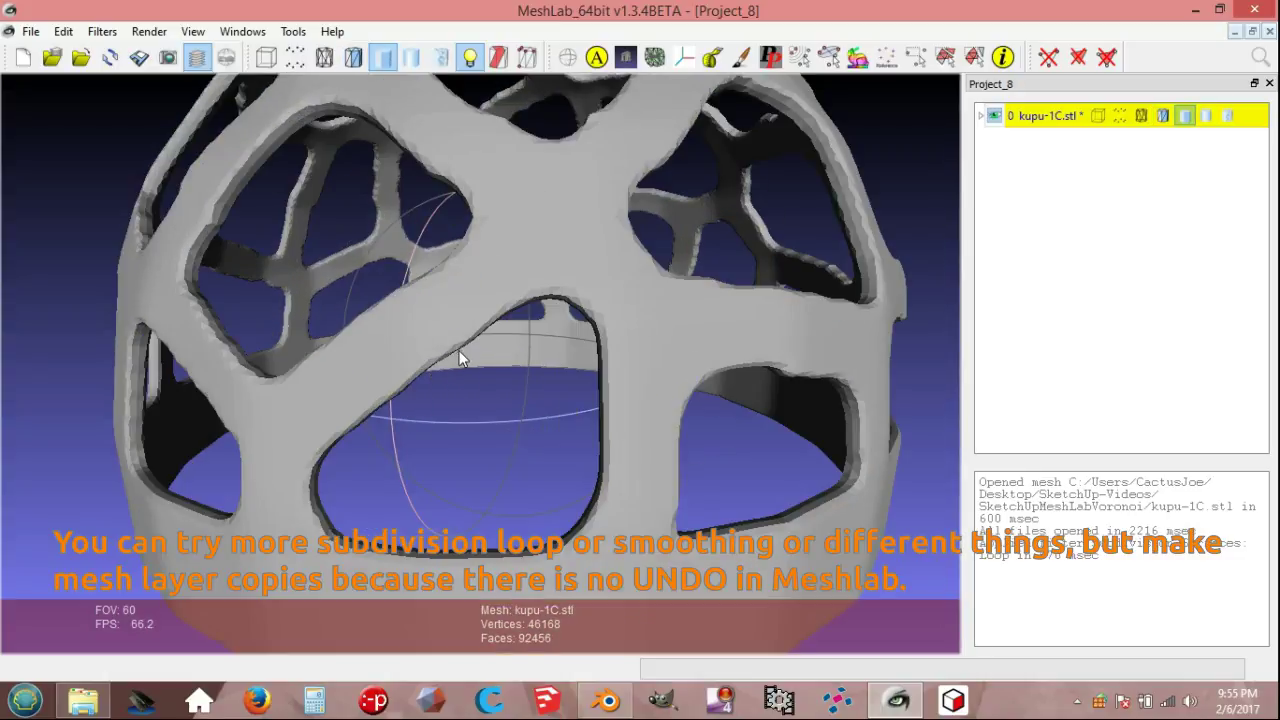
{"action": "scroll", "coordinate": [459, 348], "scroll_direction": "down", "scroll_amount": 4}
{"action": "scroll", "coordinate": [482, 334], "scroll_direction": "down", "scroll_amount": 1}
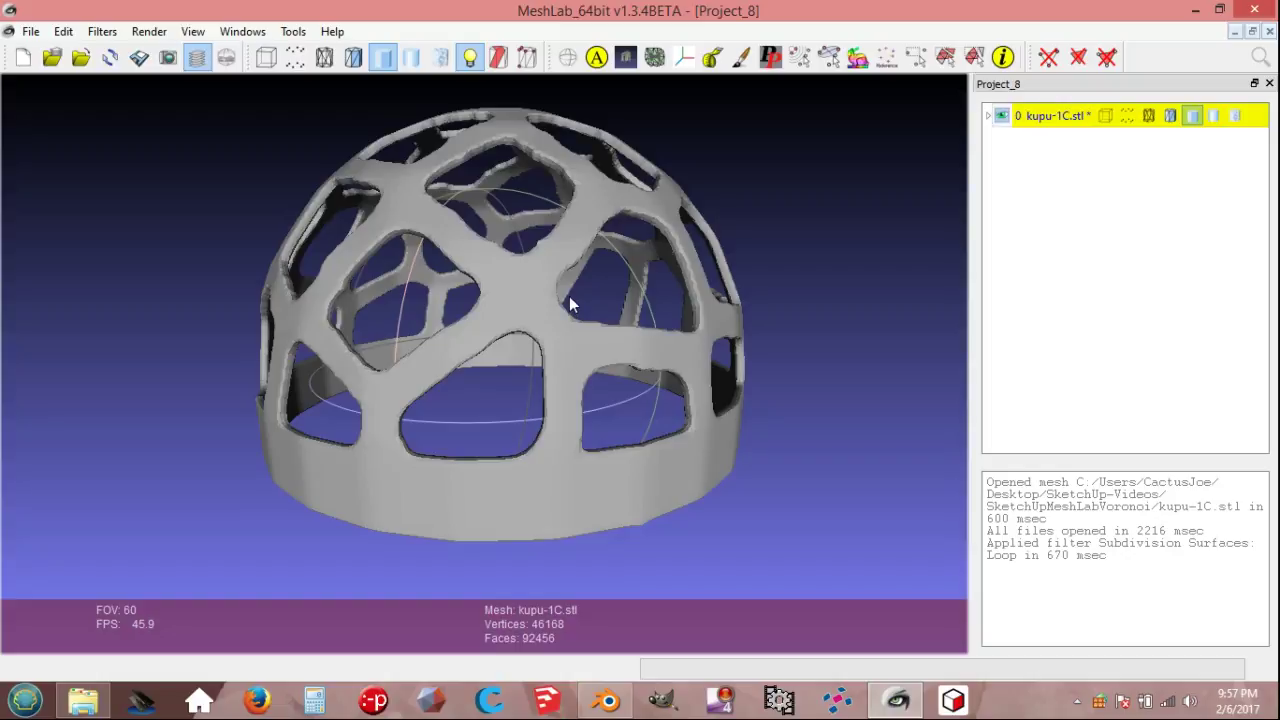
{"action": "right_click", "coordinate": [1052, 118]}
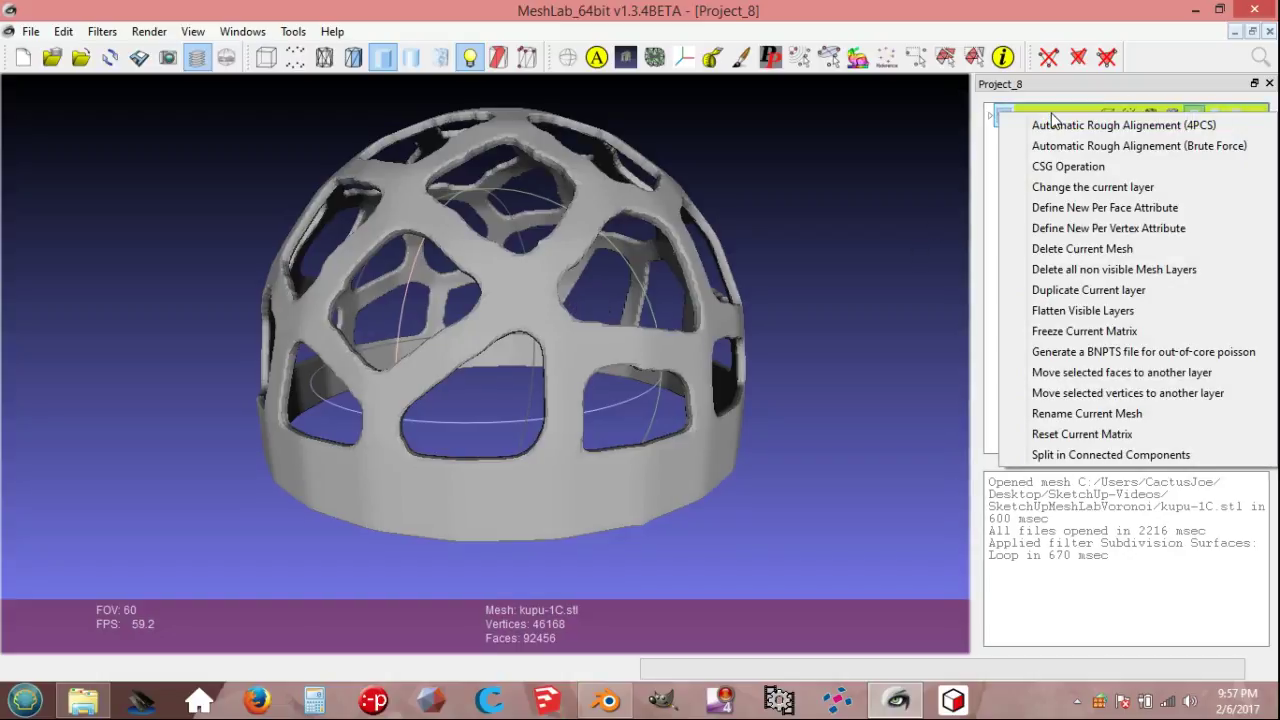
Step: Duplicate the dome layer as a hidden kupu-1C.stl_copy backup and show the original with Flat Lines
{"action": "left_click", "coordinate": [1058, 293]}
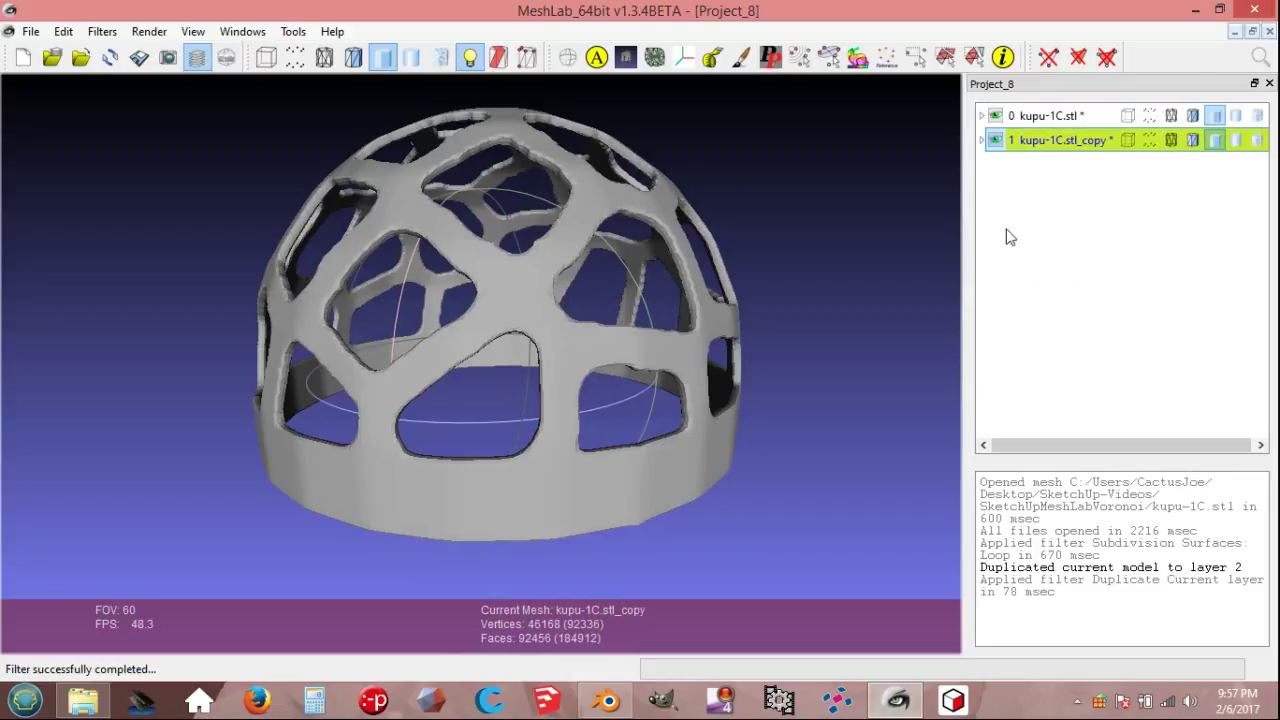
{"action": "left_click", "coordinate": [996, 141]}
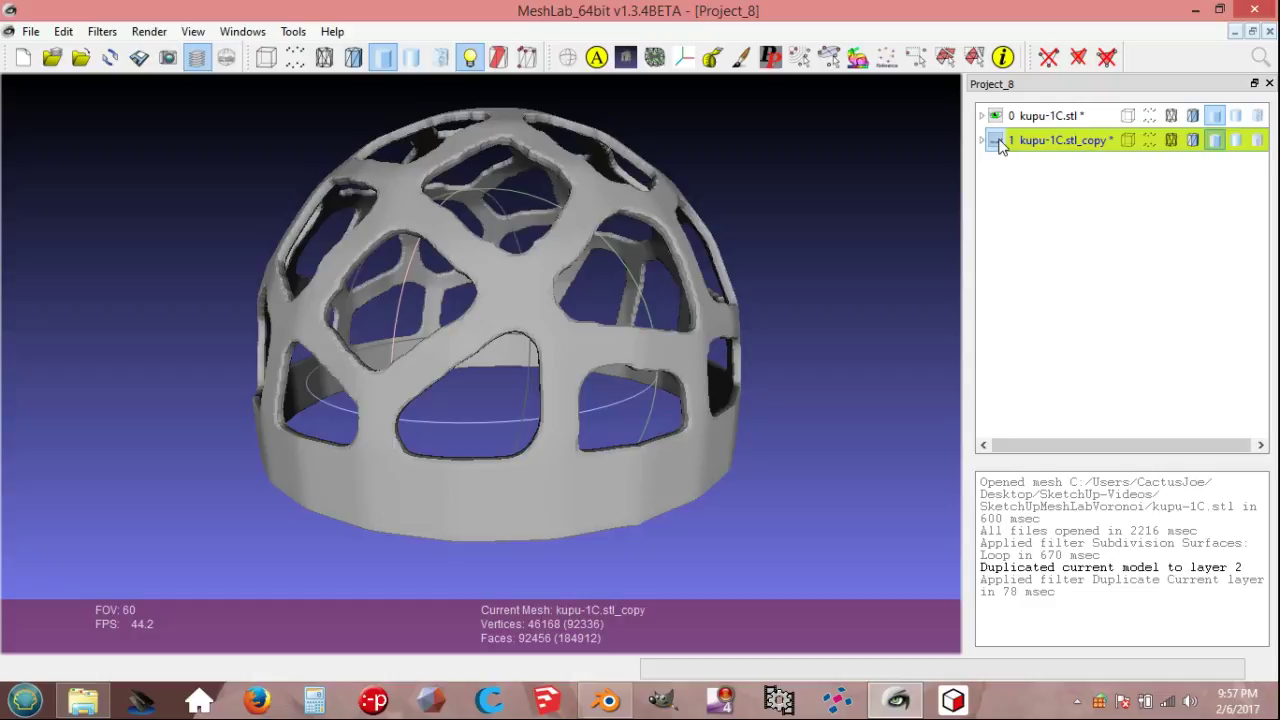
{"action": "left_click", "coordinate": [1045, 116]}
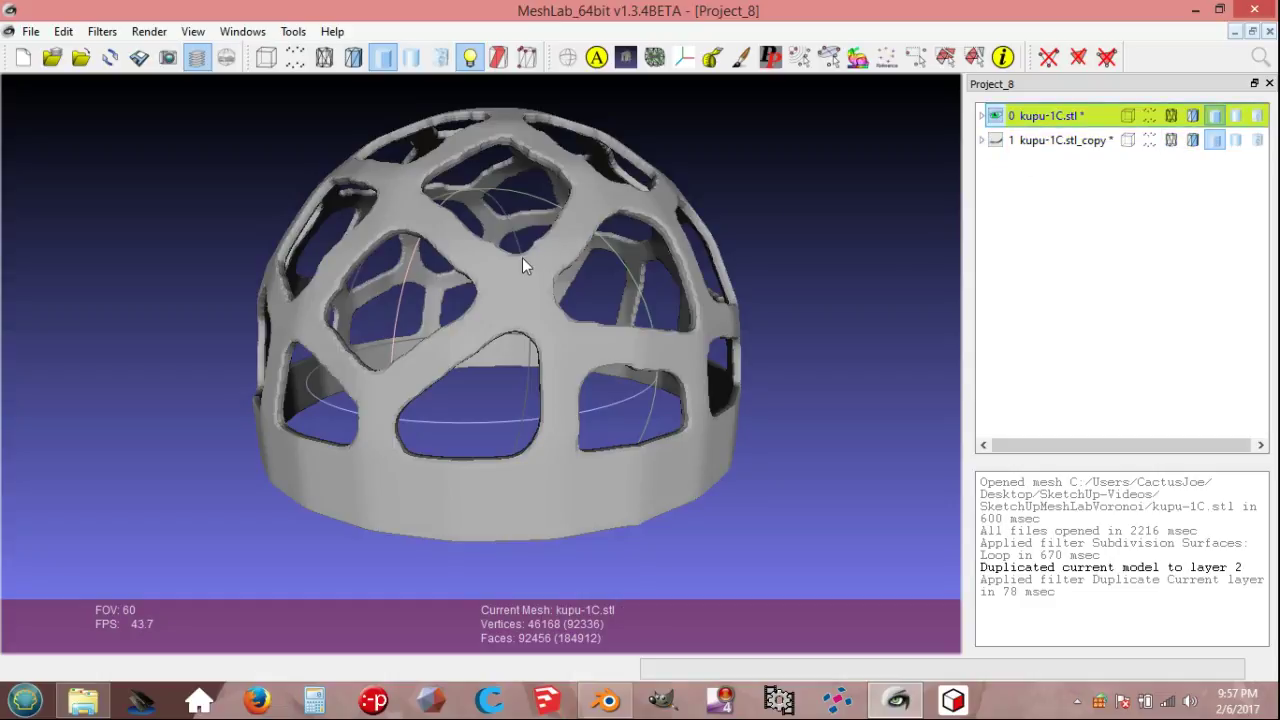
{"action": "left_click", "coordinate": [354, 57]}
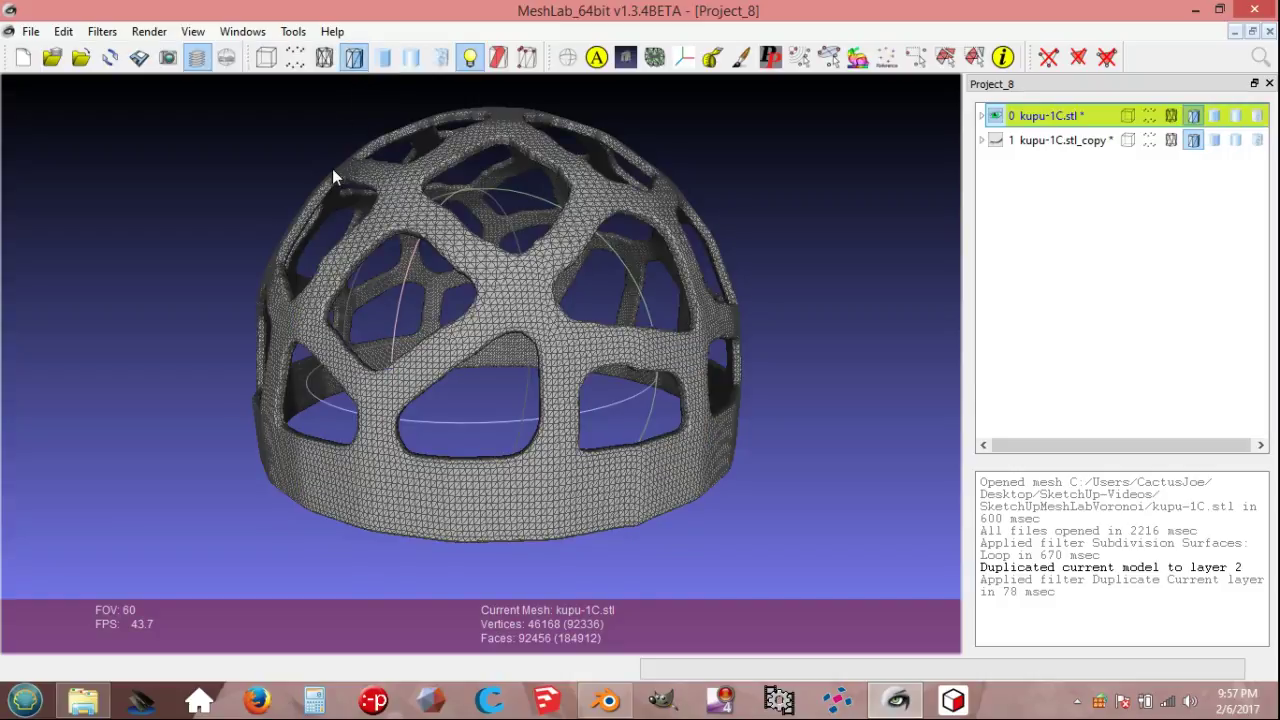
{"action": "left_click", "coordinate": [102, 31]}
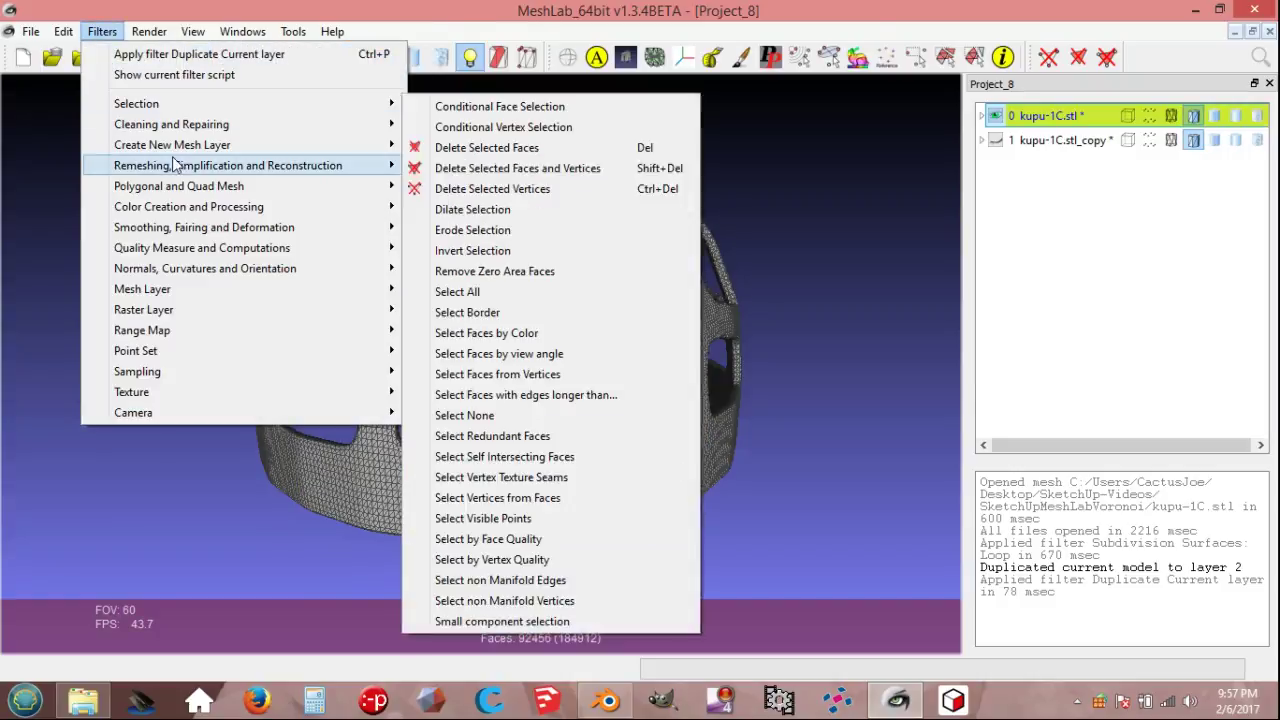
Step: Apply Quadric Edge Collapse Decimation to reduce the dome to 23054 vertices and 46228 faces
{"action": "mouse_move", "coordinate": [185, 167]}
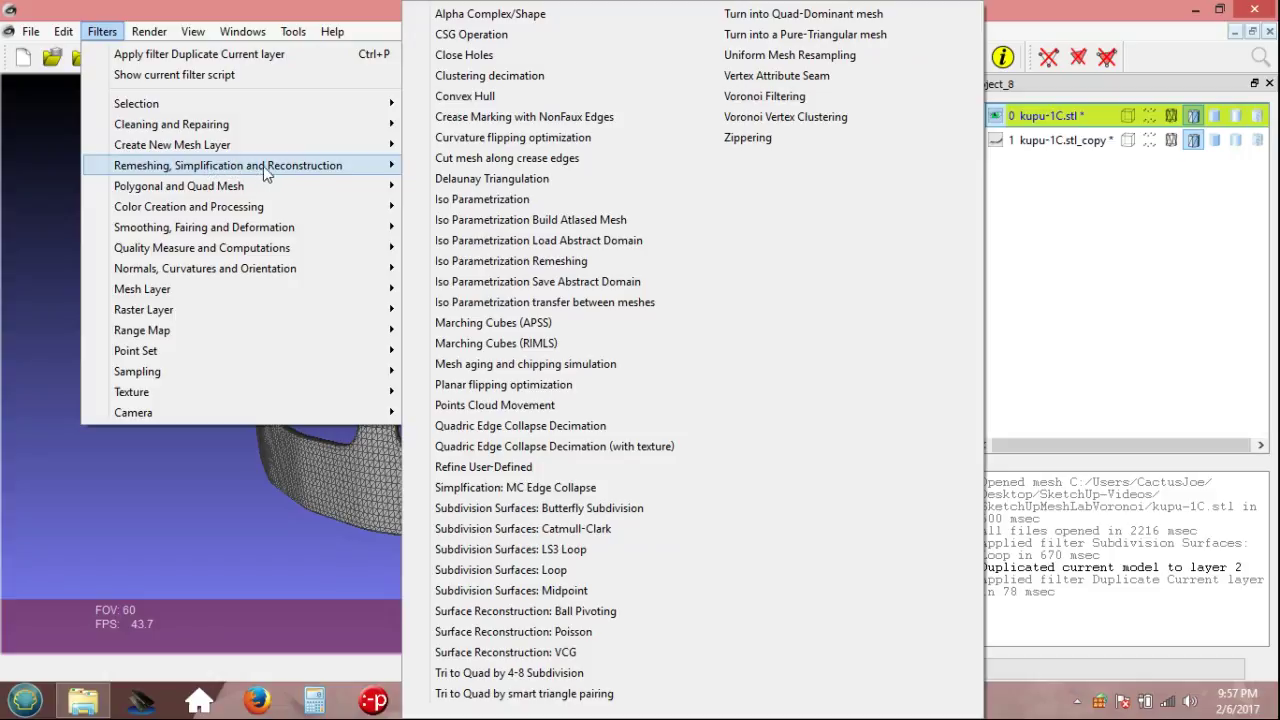
{"action": "left_click", "coordinate": [520, 428]}
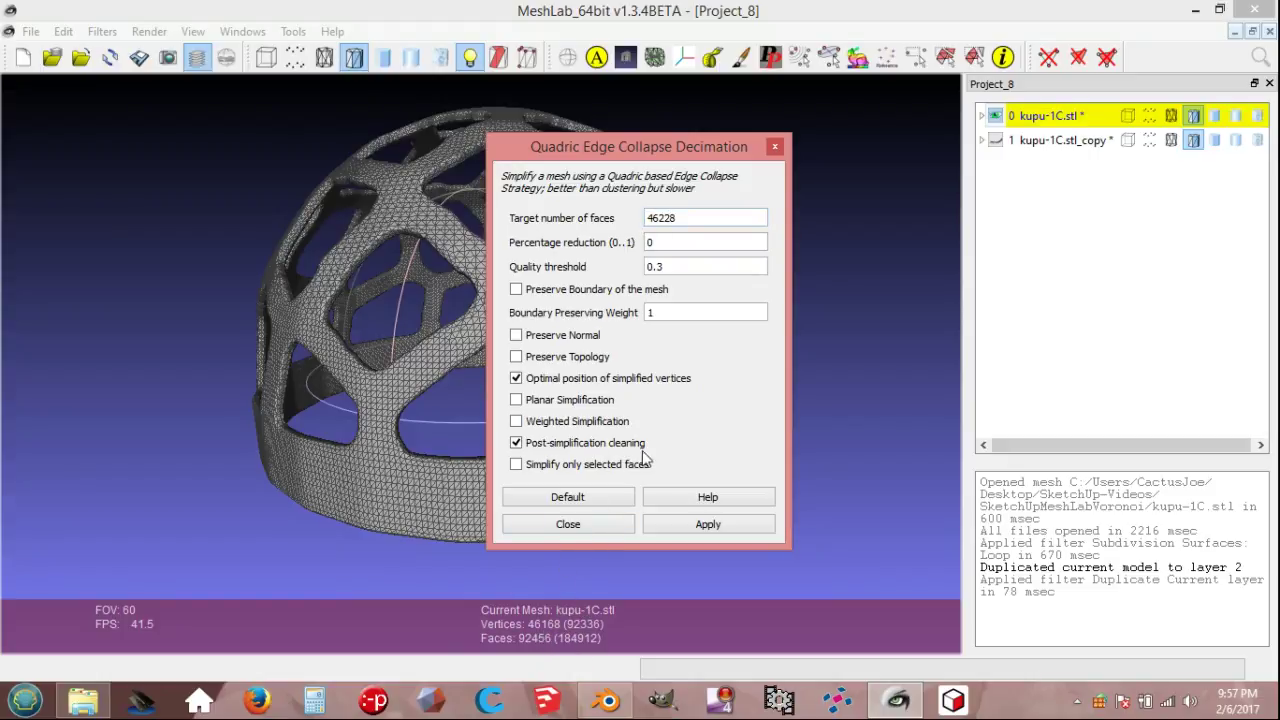
{"action": "left_click", "coordinate": [697, 528]}
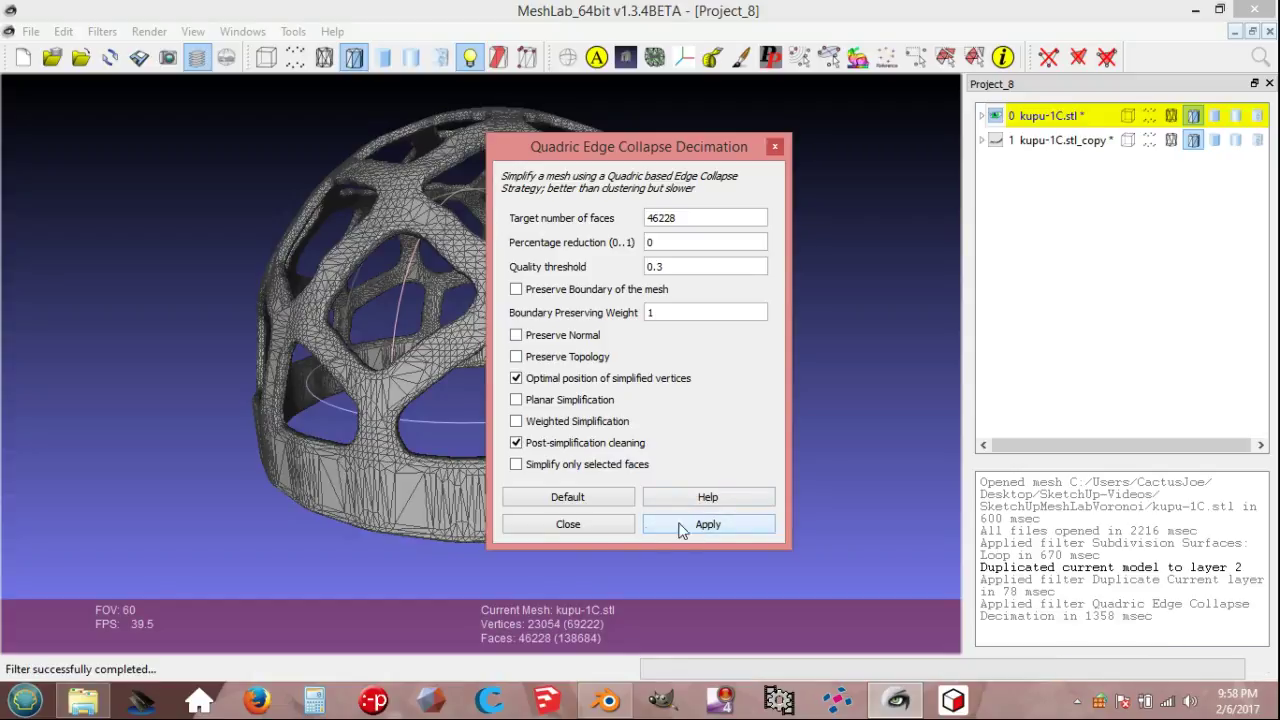
{"action": "left_click", "coordinate": [594, 527]}
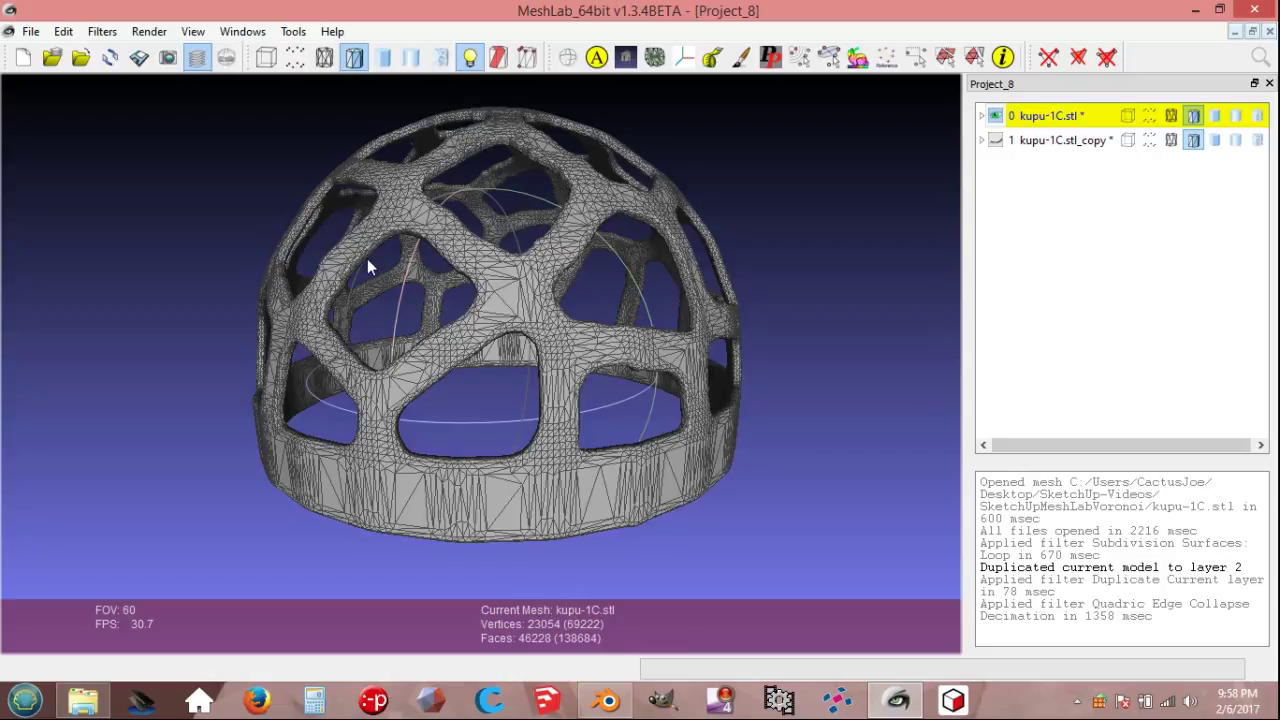
Step: Rerun Quadric Edge Collapse Decimation with a 5000-face target and orbit to inspect the result
{"action": "left_click", "coordinate": [102, 31]}
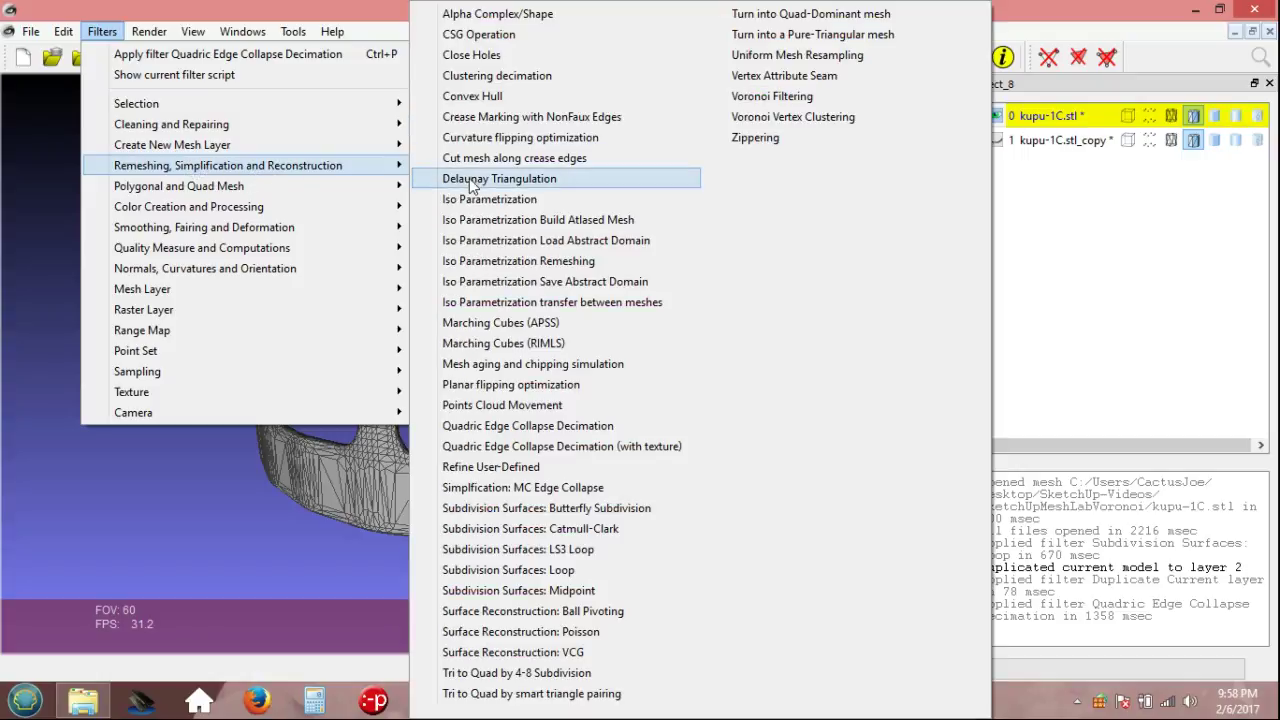
{"action": "left_click", "coordinate": [508, 428]}
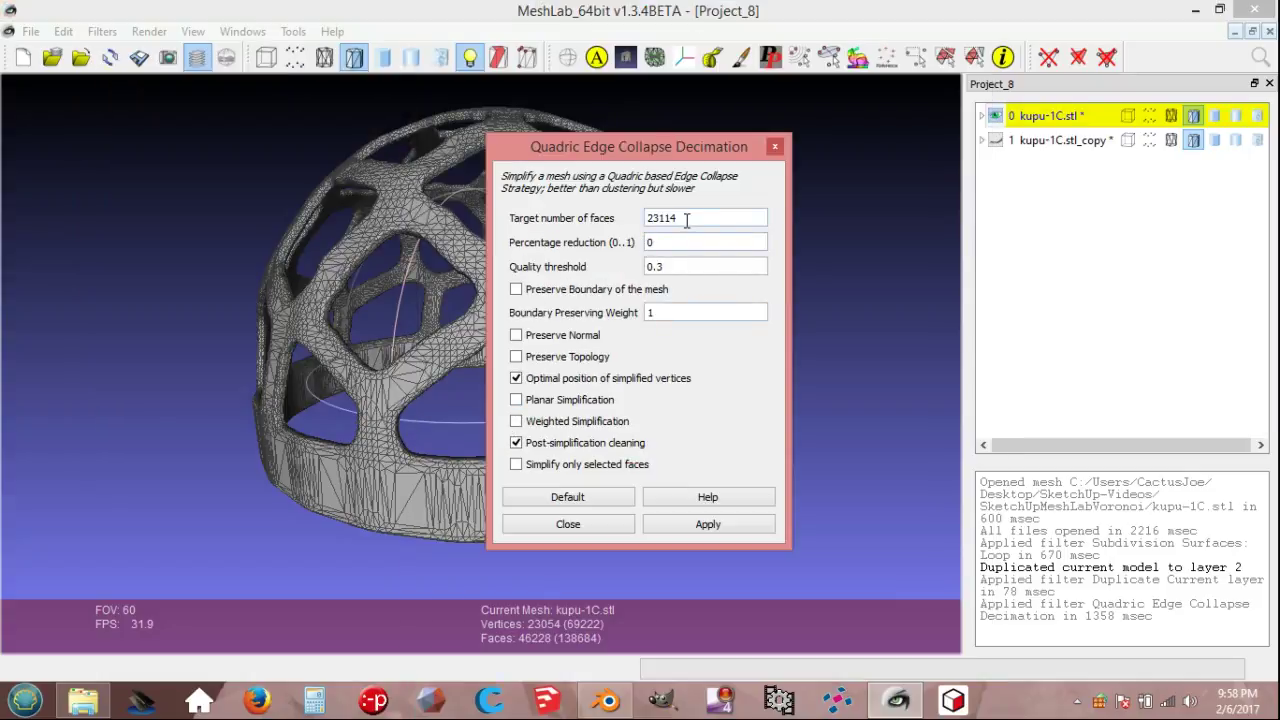
{"action": "left_click_drag", "start_coordinate": [686, 217], "coordinate": [637, 217]}
{"action": "type", "text": "5000"}
{"action": "left_click", "coordinate": [694, 526]}
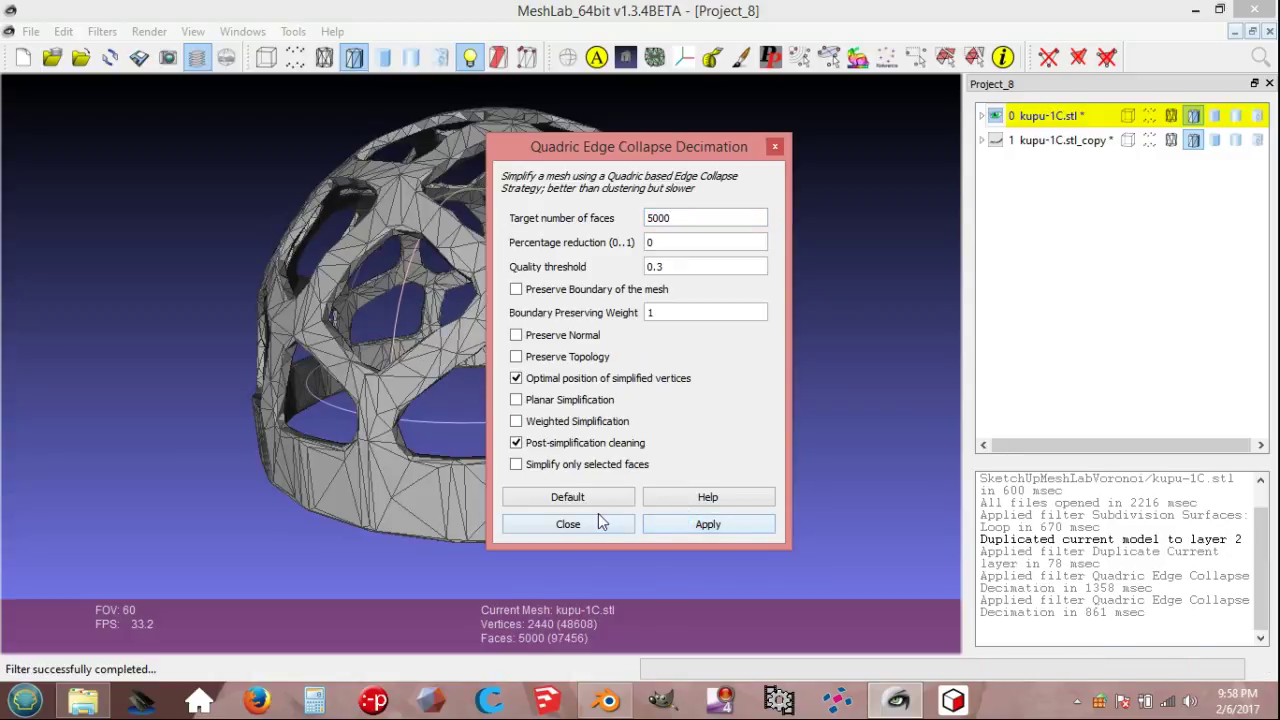
{"action": "left_click", "coordinate": [598, 522]}
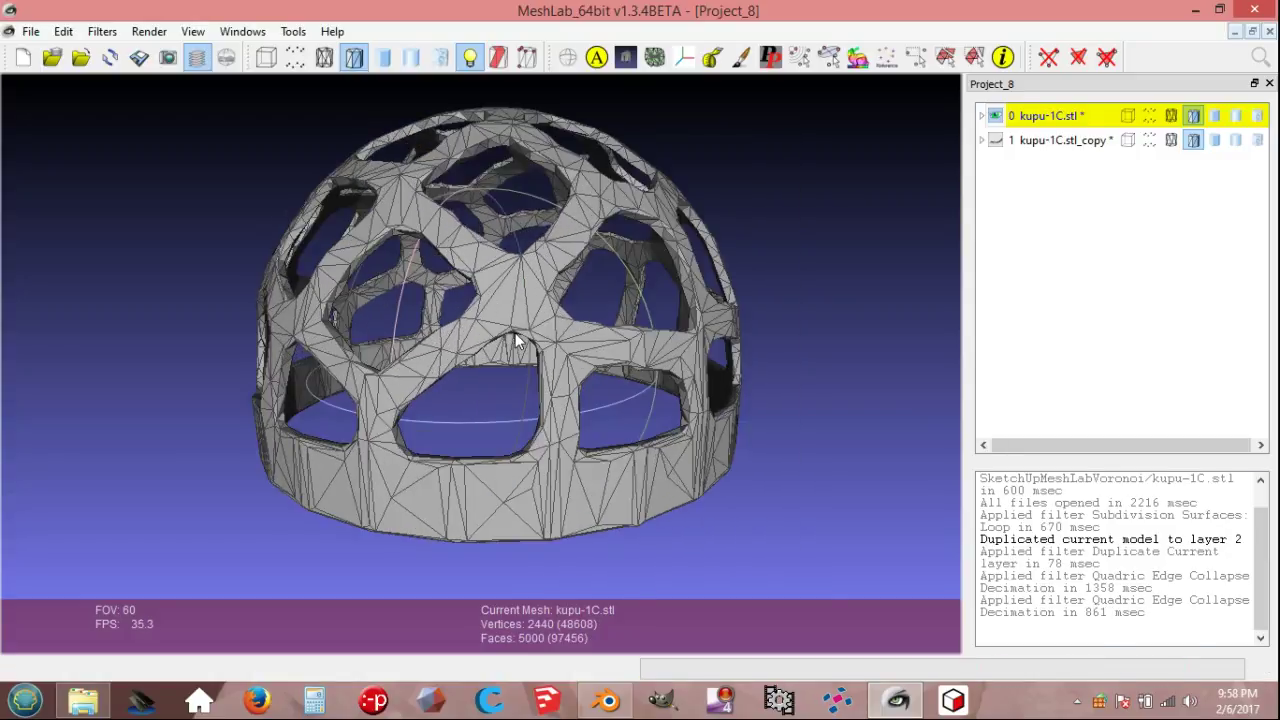
{"action": "left_click_drag", "start_coordinate": [561, 285], "coordinate": [597, 316]}
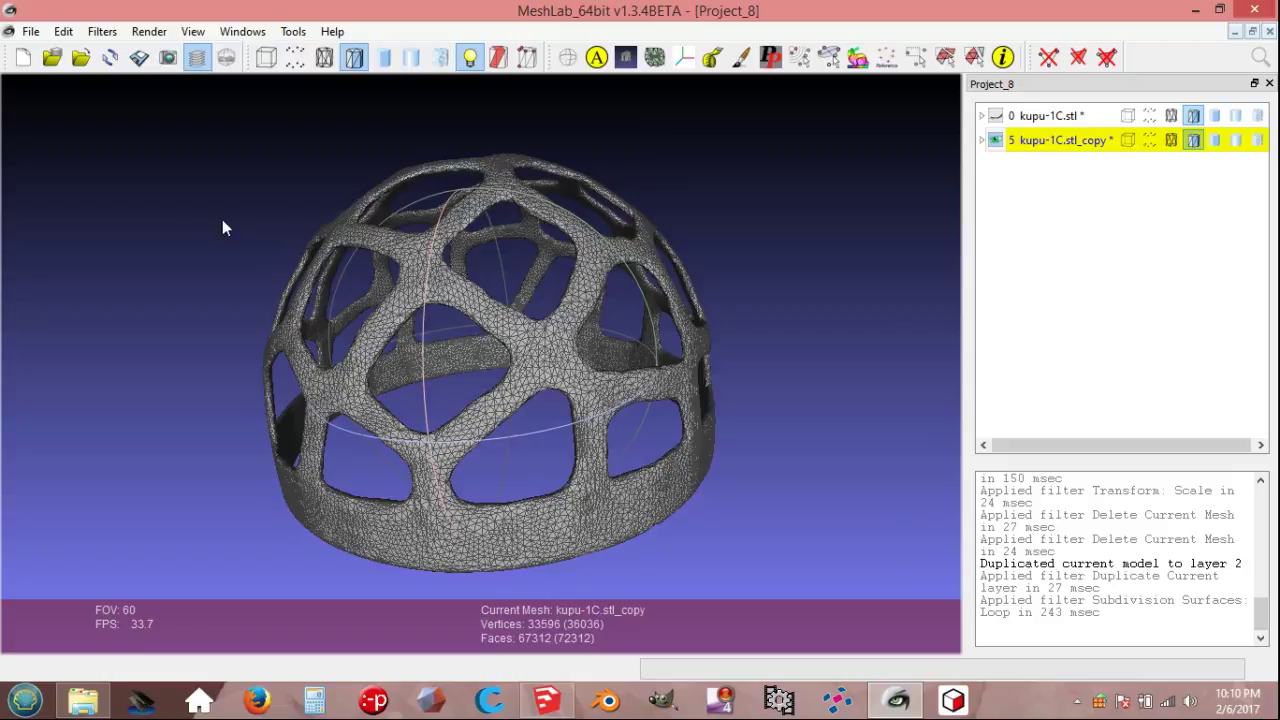
Step: Scale the kupu-1C.stl_copy dome by 100 on X, Y and Z with Transform: Scale
{"action": "left_click", "coordinate": [104, 32]}
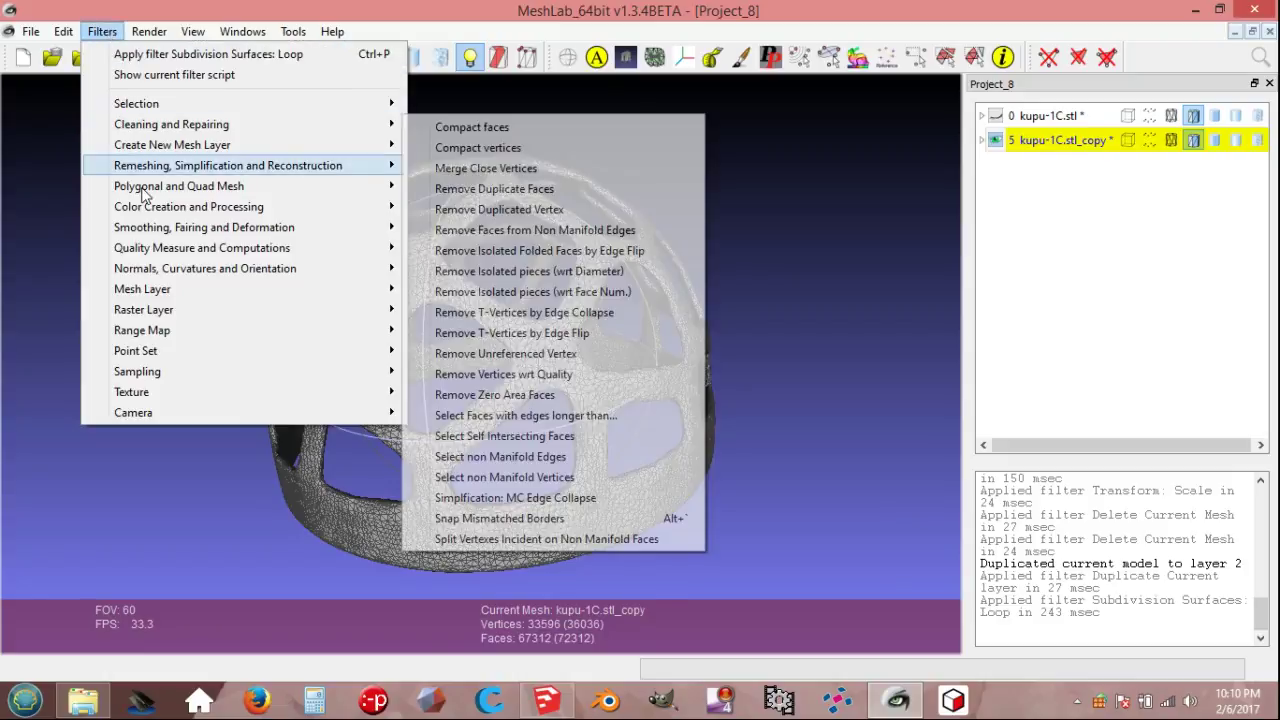
{"action": "mouse_move", "coordinate": [212, 268]}
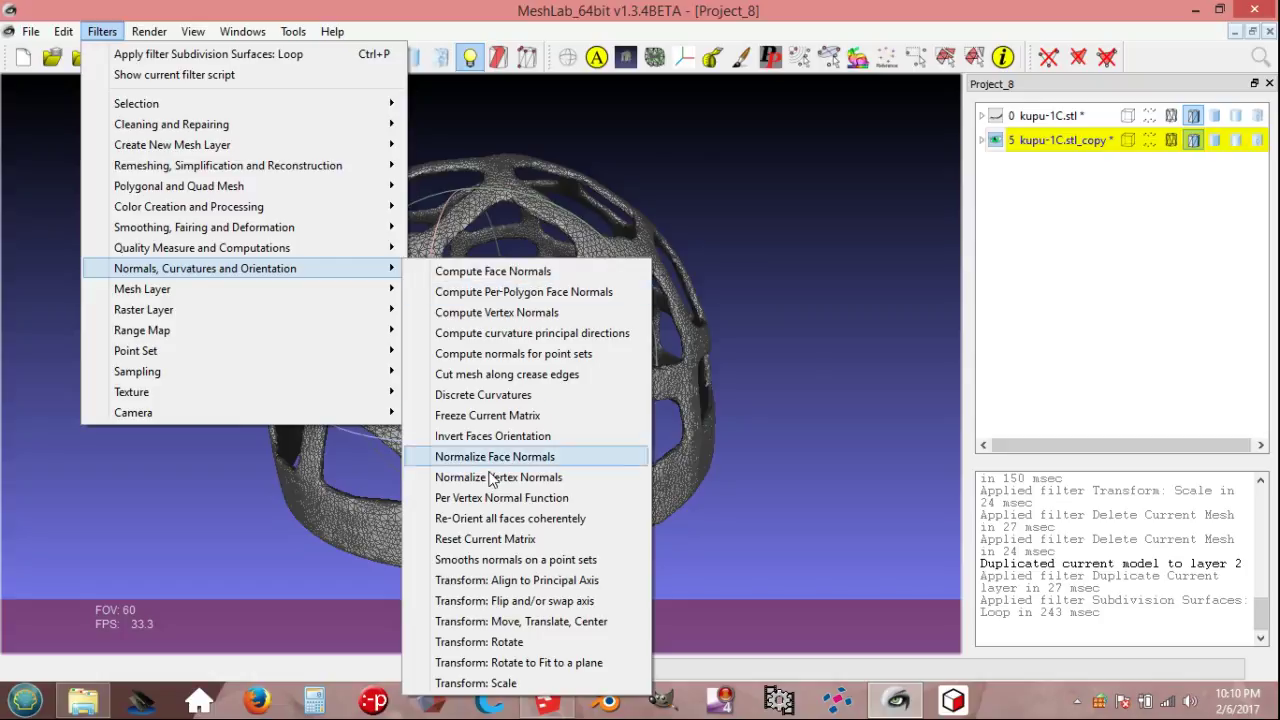
{"action": "left_click", "coordinate": [497, 684]}
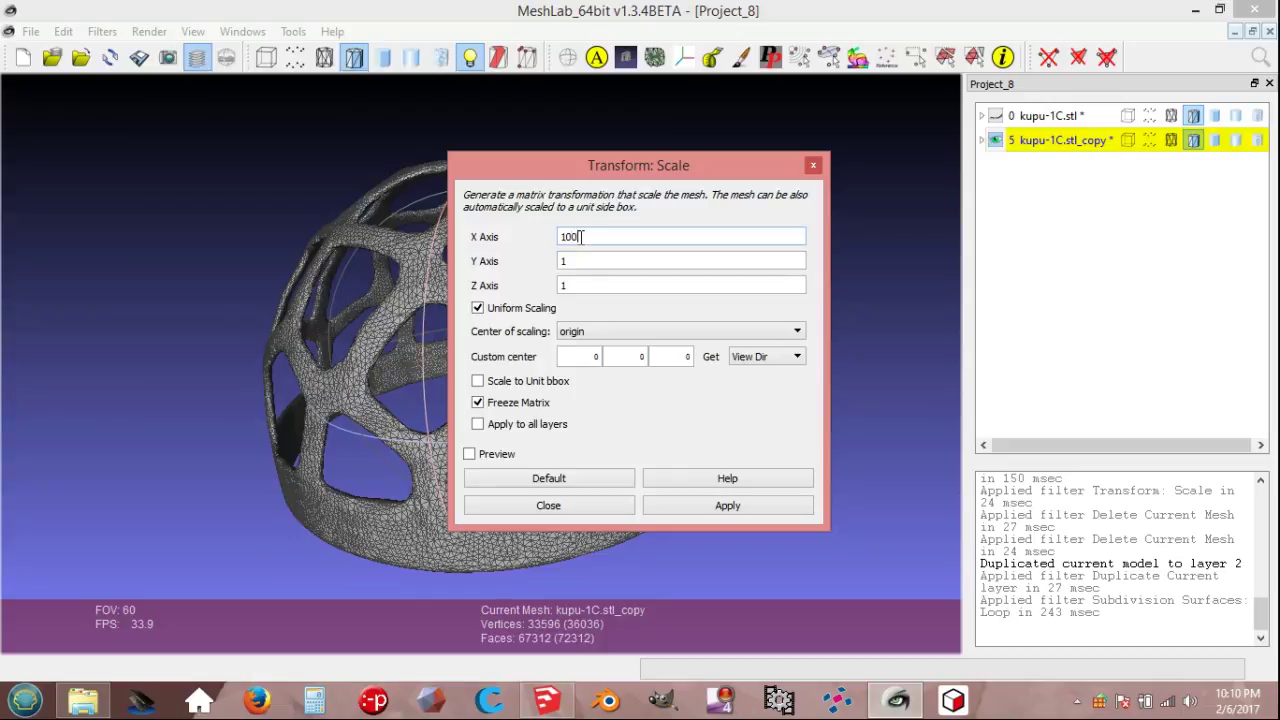
{"action": "left_click", "coordinate": [576, 261]}
{"action": "type", "text": "00"}
{"action": "left_click", "coordinate": [578, 285]}
{"action": "type", "text": "00"}
{"action": "left_click", "coordinate": [686, 505]}
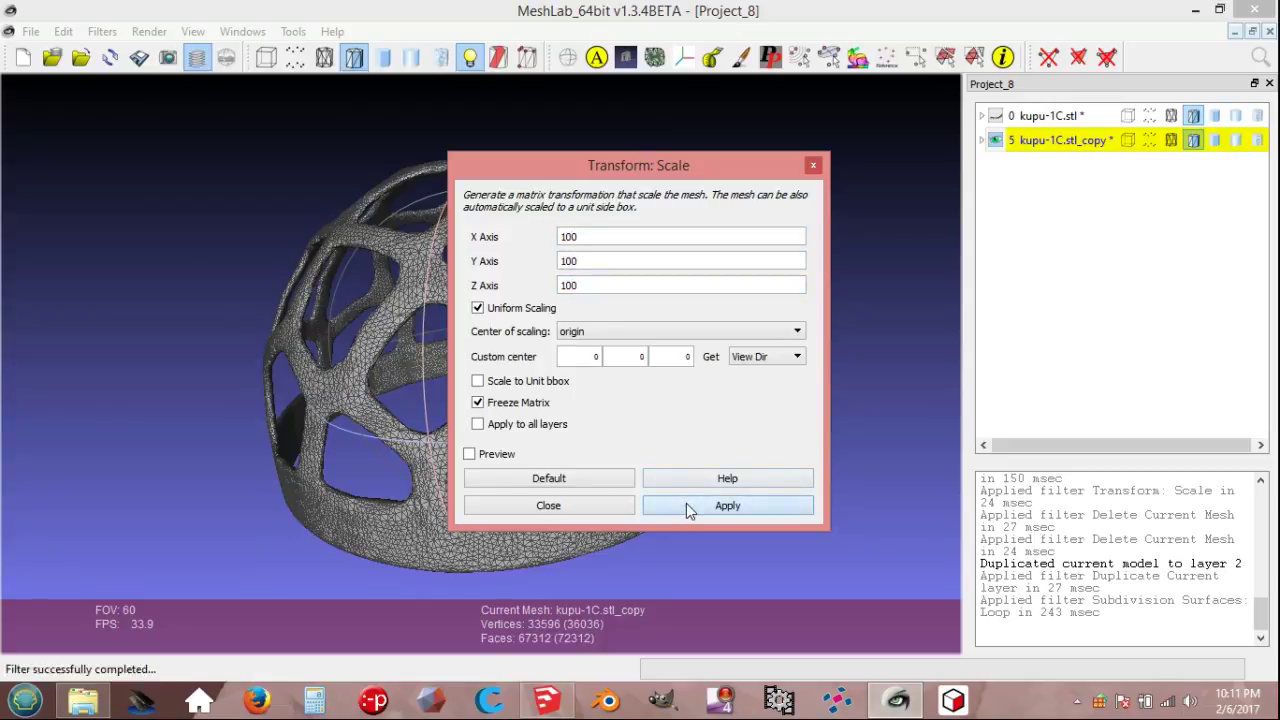
{"action": "left_click", "coordinate": [596, 504]}
{"action": "scroll", "coordinate": [550, 319], "scroll_direction": "down", "scroll_amount": 15}
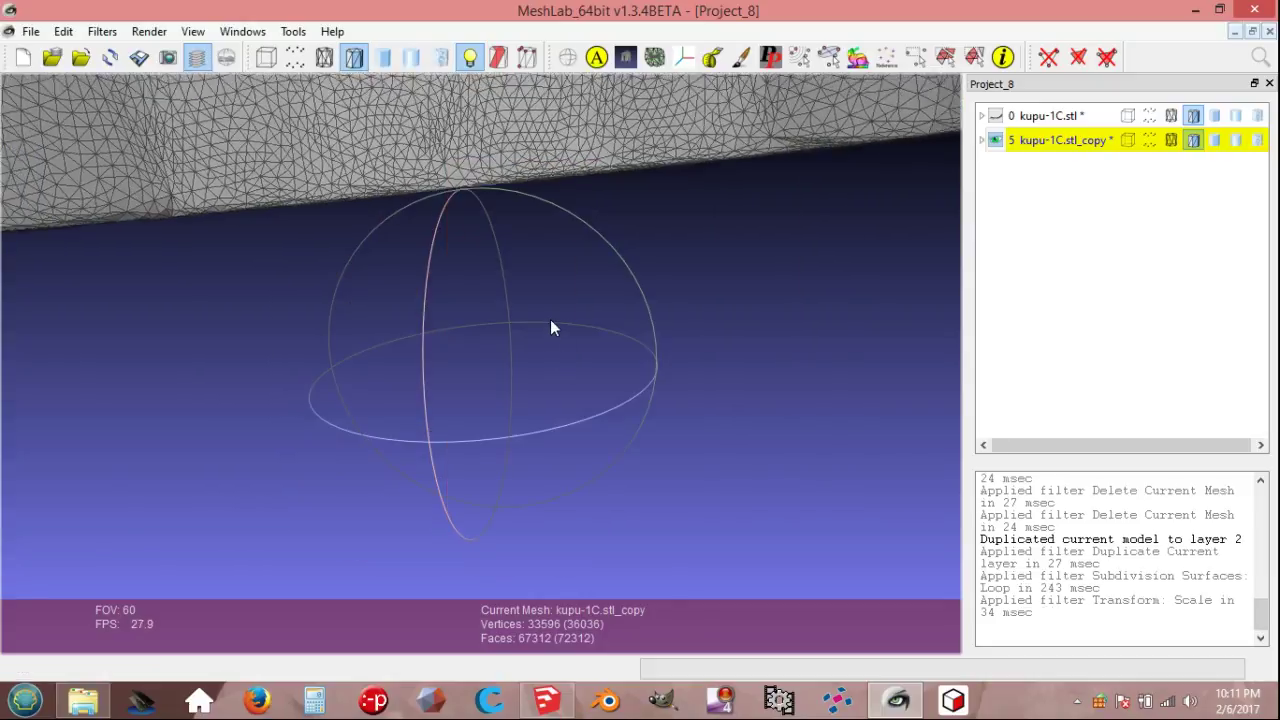
{"action": "scroll", "coordinate": [548, 318], "scroll_direction": "up", "scroll_amount": 4}
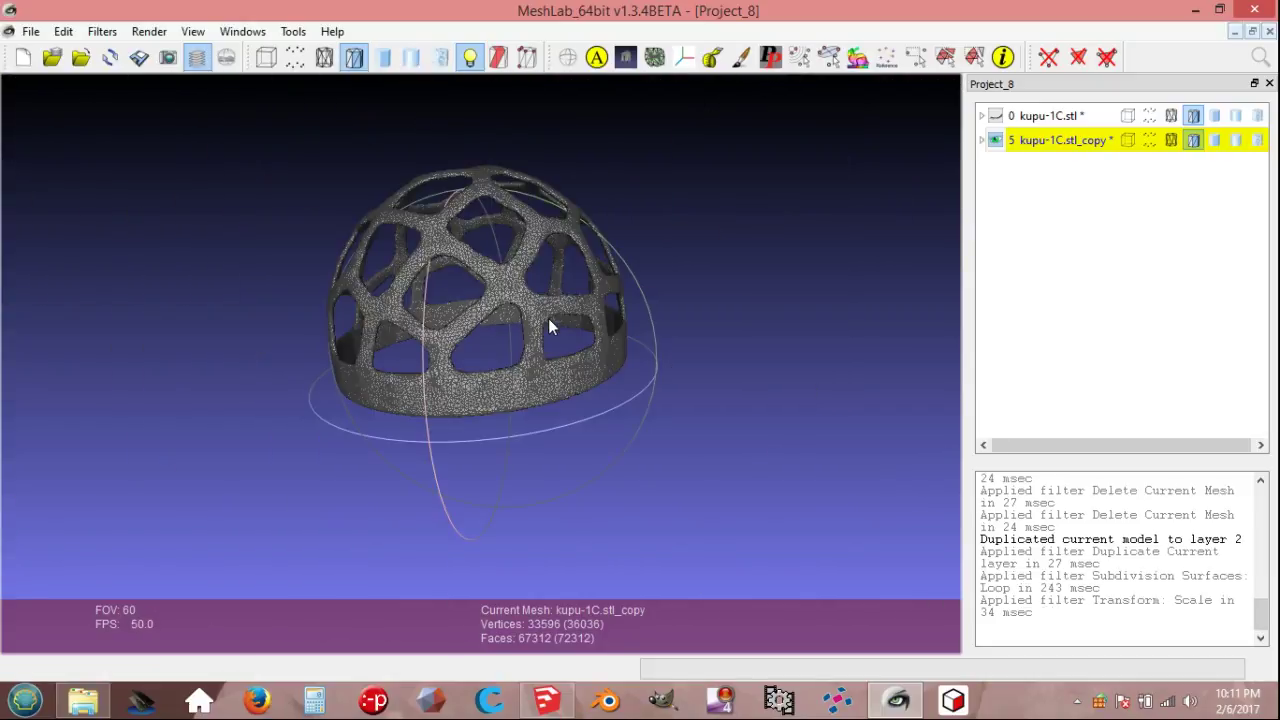